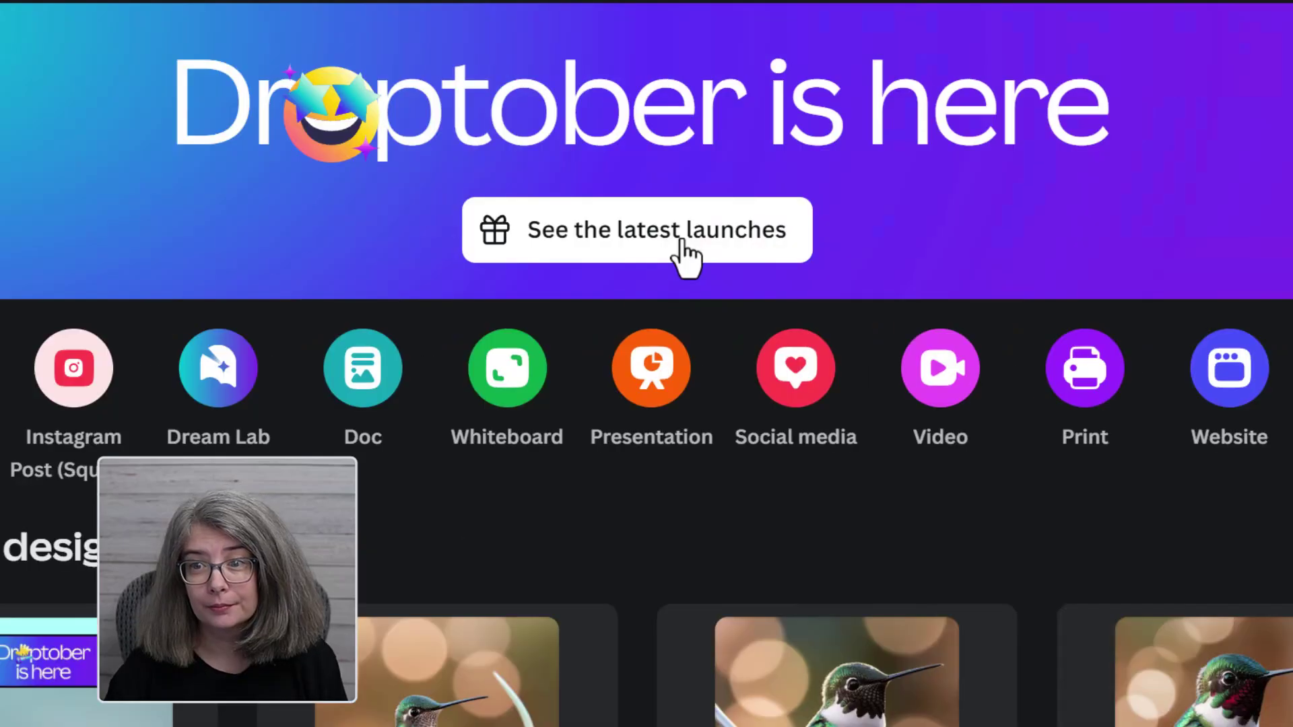
click(869, 182)
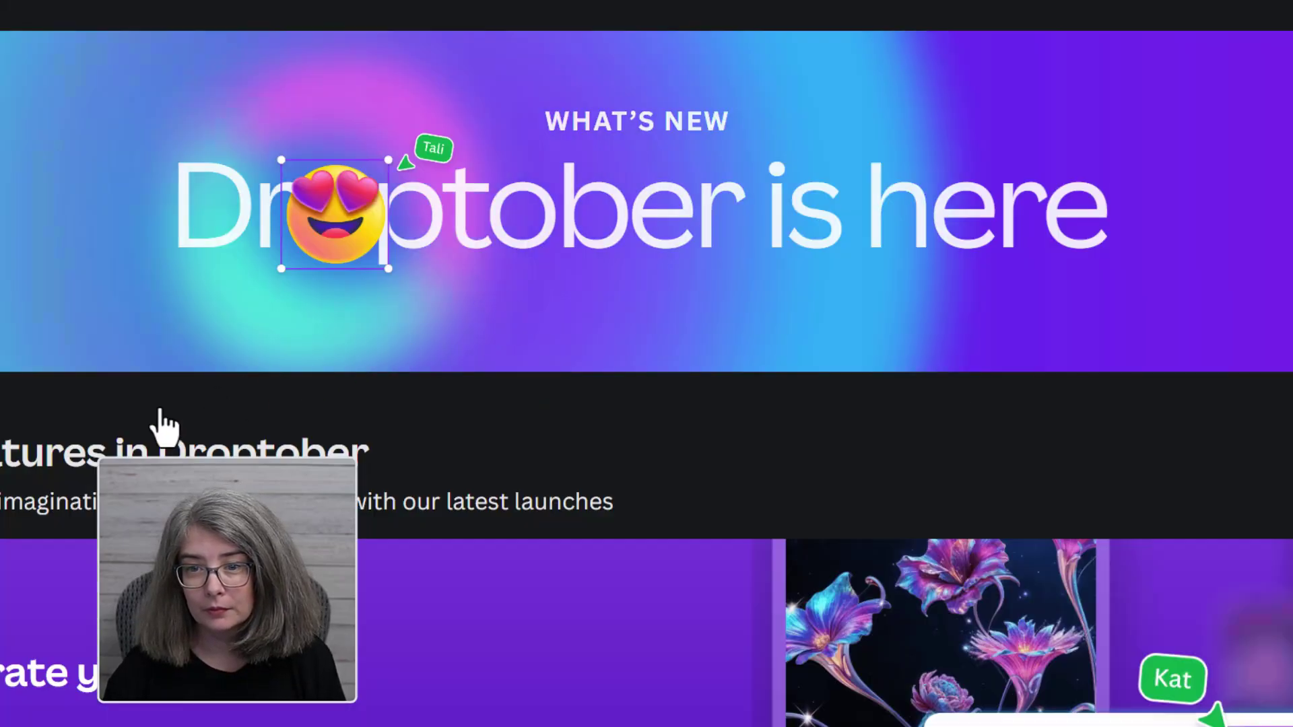
scroll(162, 424, down, 3)
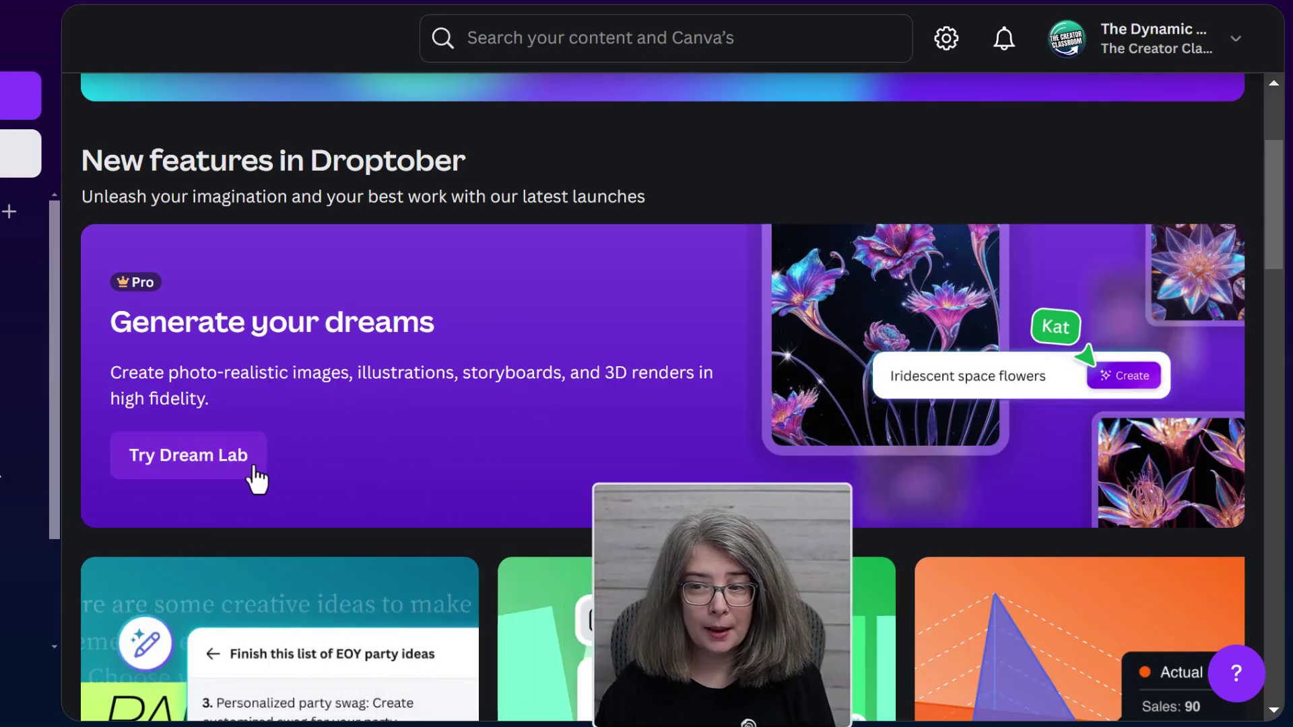
scroll(257, 475, down, 3)
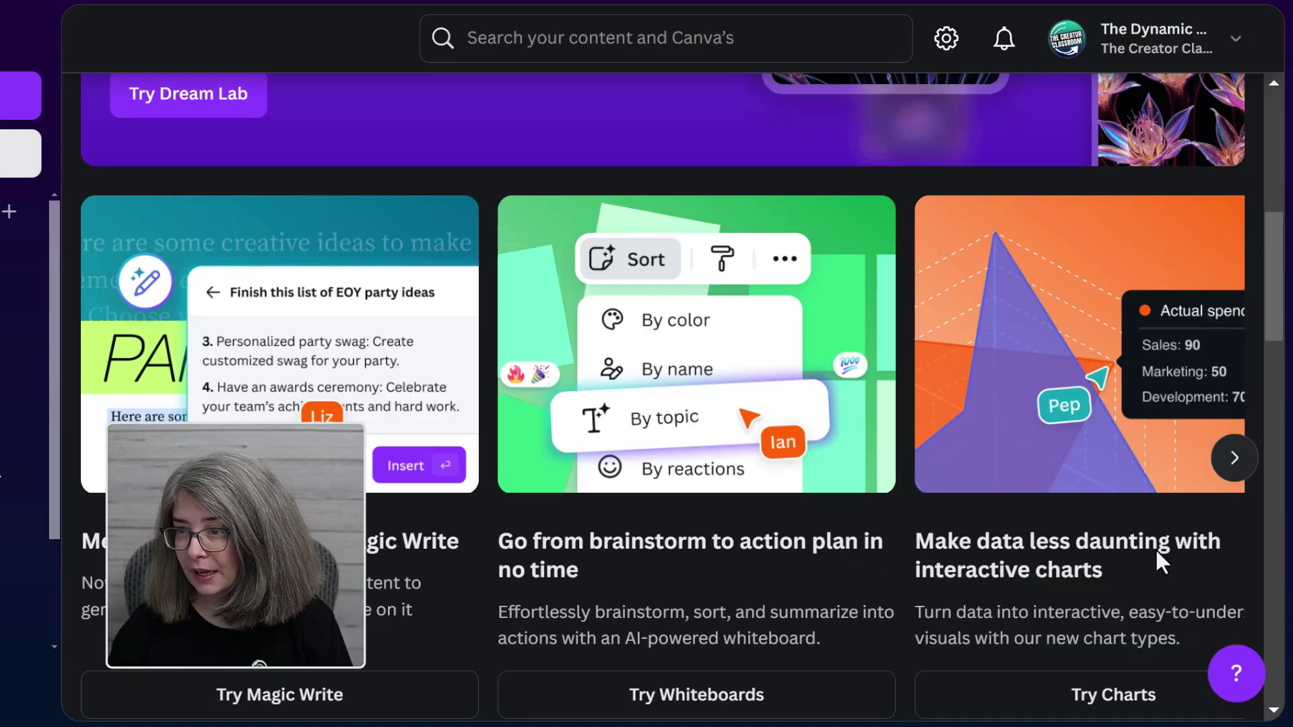
scroll(1155, 548, down, 1)
scroll(1147, 538, down, 2)
scroll(1146, 538, down, 1)
scroll(1121, 534, down, 1)
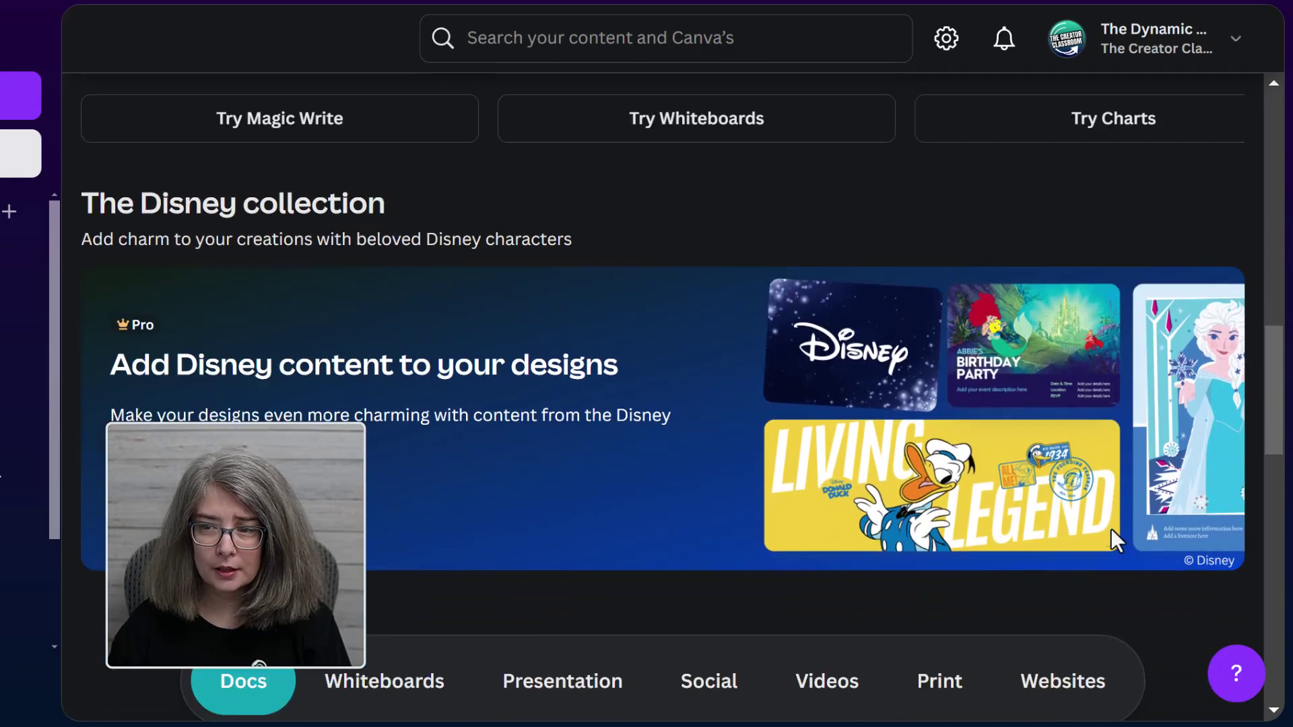
scroll(1111, 528, down, 1)
scroll(566, 490, down, 1)
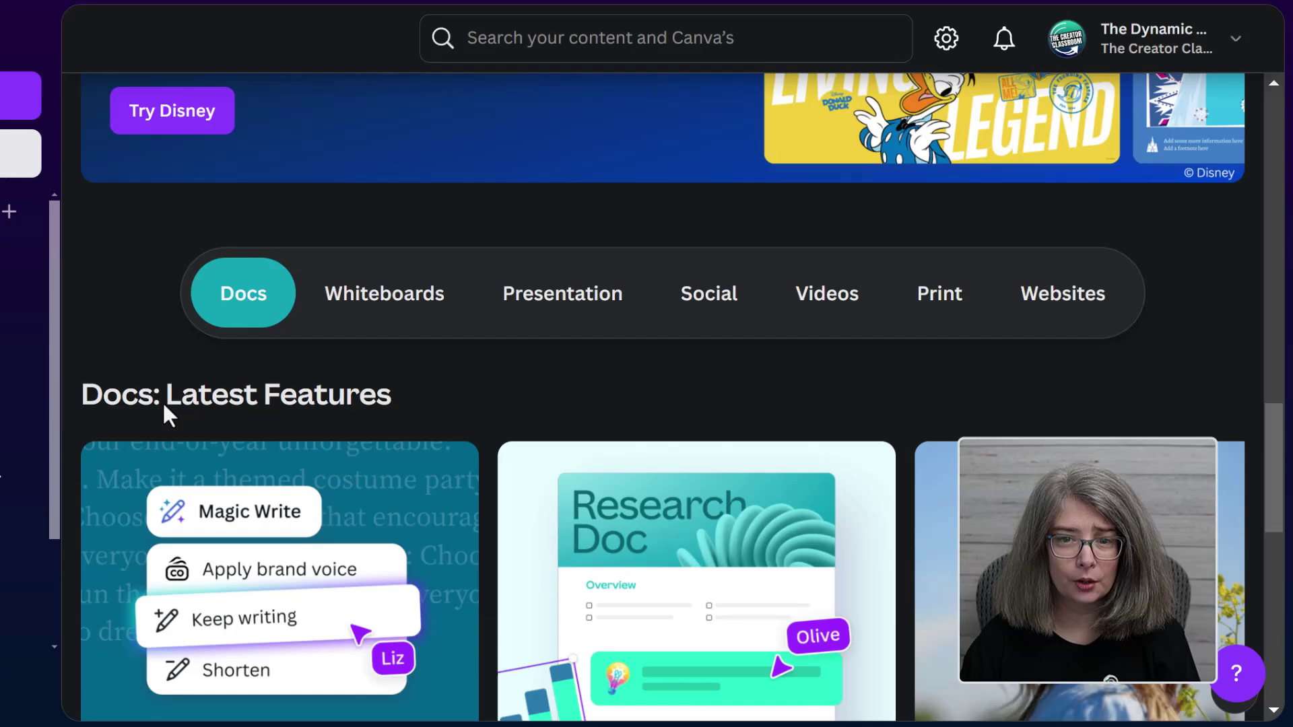
scroll(163, 402, down, 1)
scroll(424, 456, down, 1)
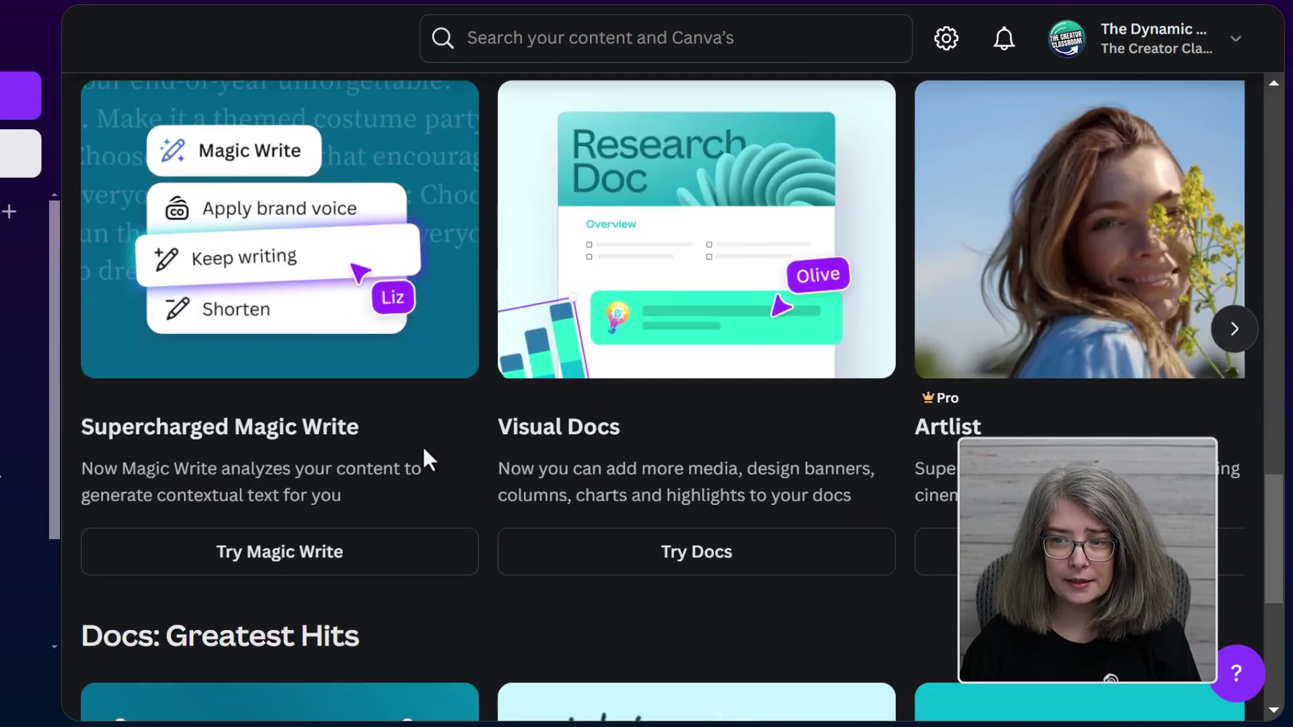
scroll(828, 476, up, 1)
scroll(468, 313, up, 1)
Browse the latest features on the Whiteboards, Presentations, Social Media, Videos and Websites tabs.
click(380, 300)
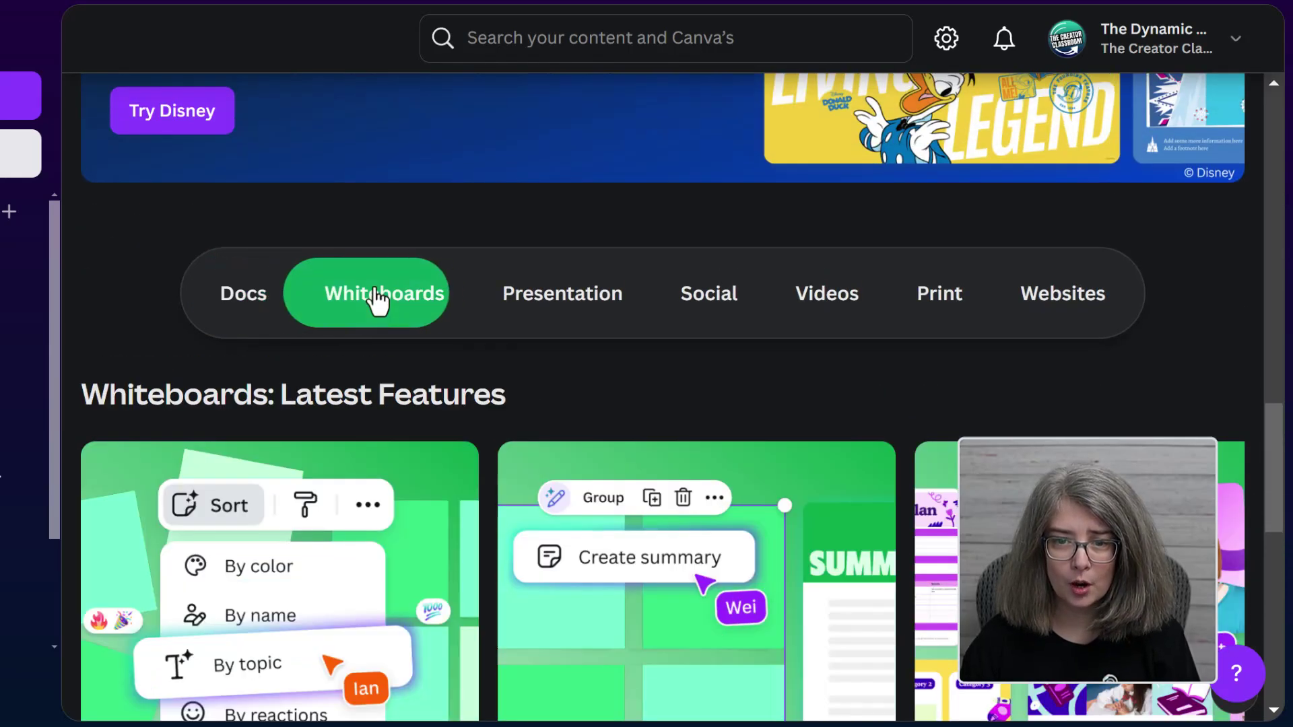
scroll(373, 399, down, 2)
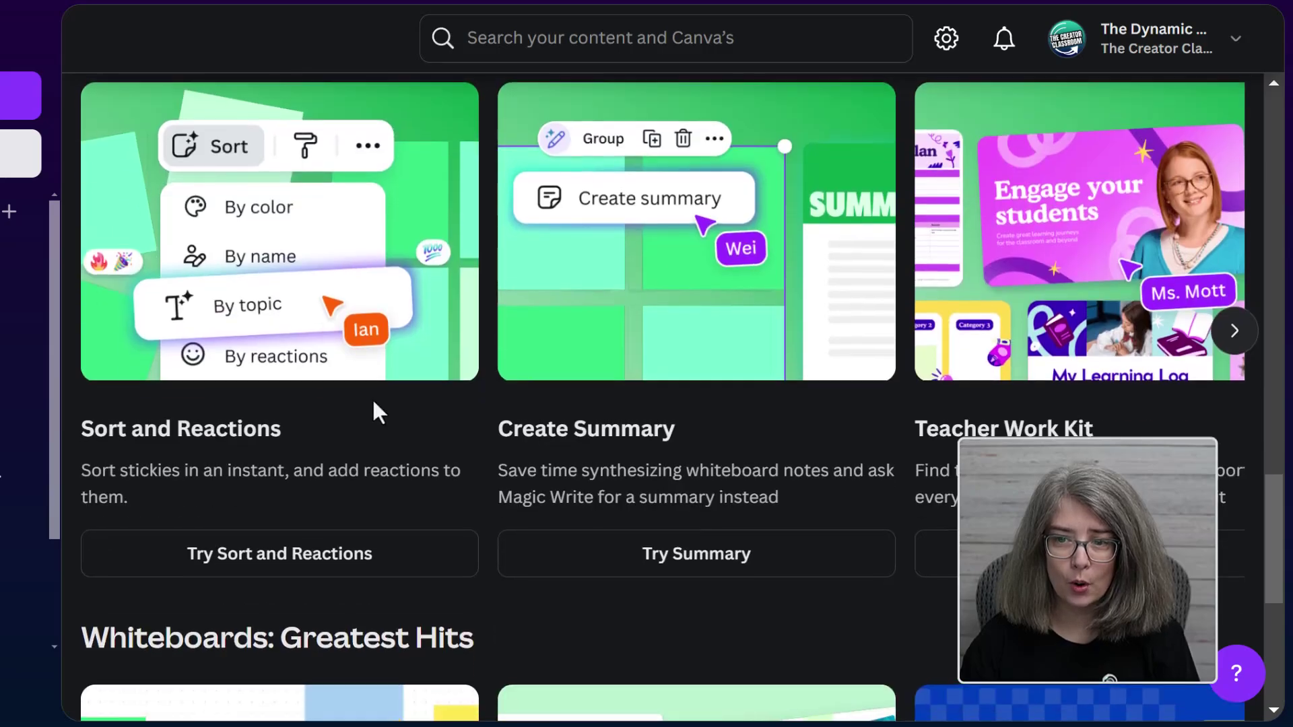
scroll(372, 397, up, 2)
click(559, 294)
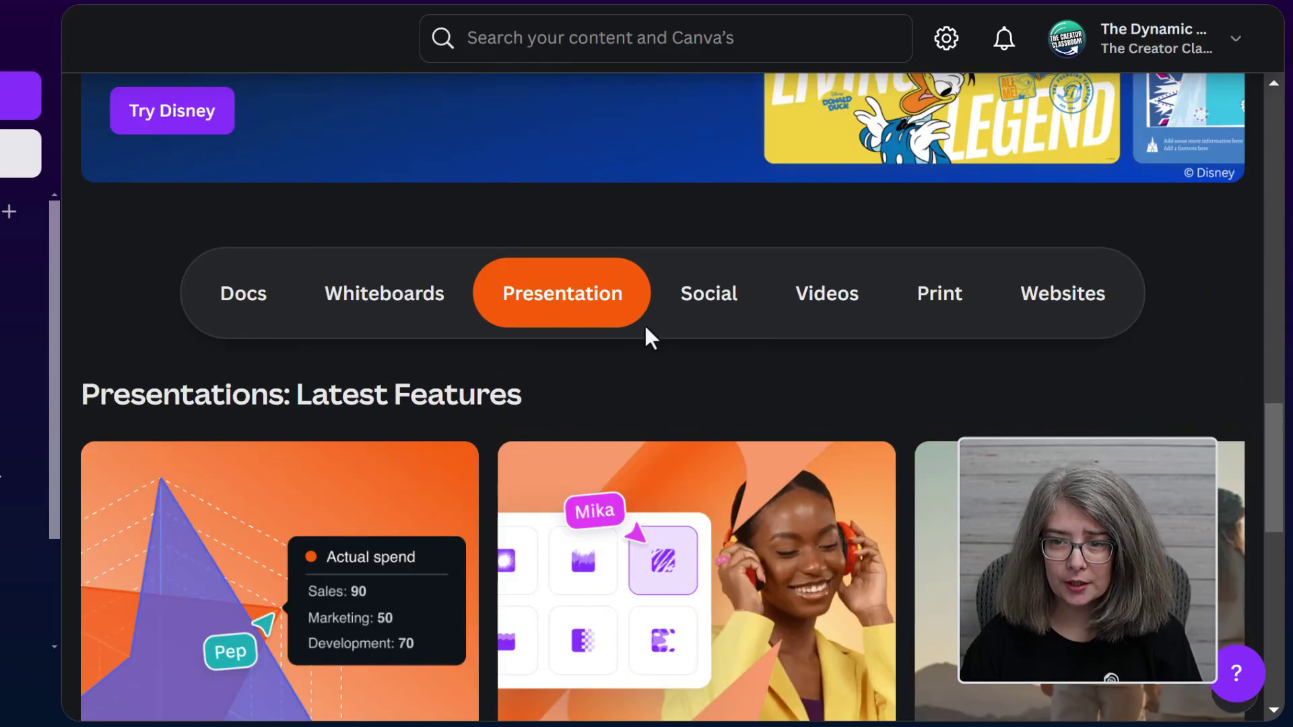
scroll(659, 363, down, 2)
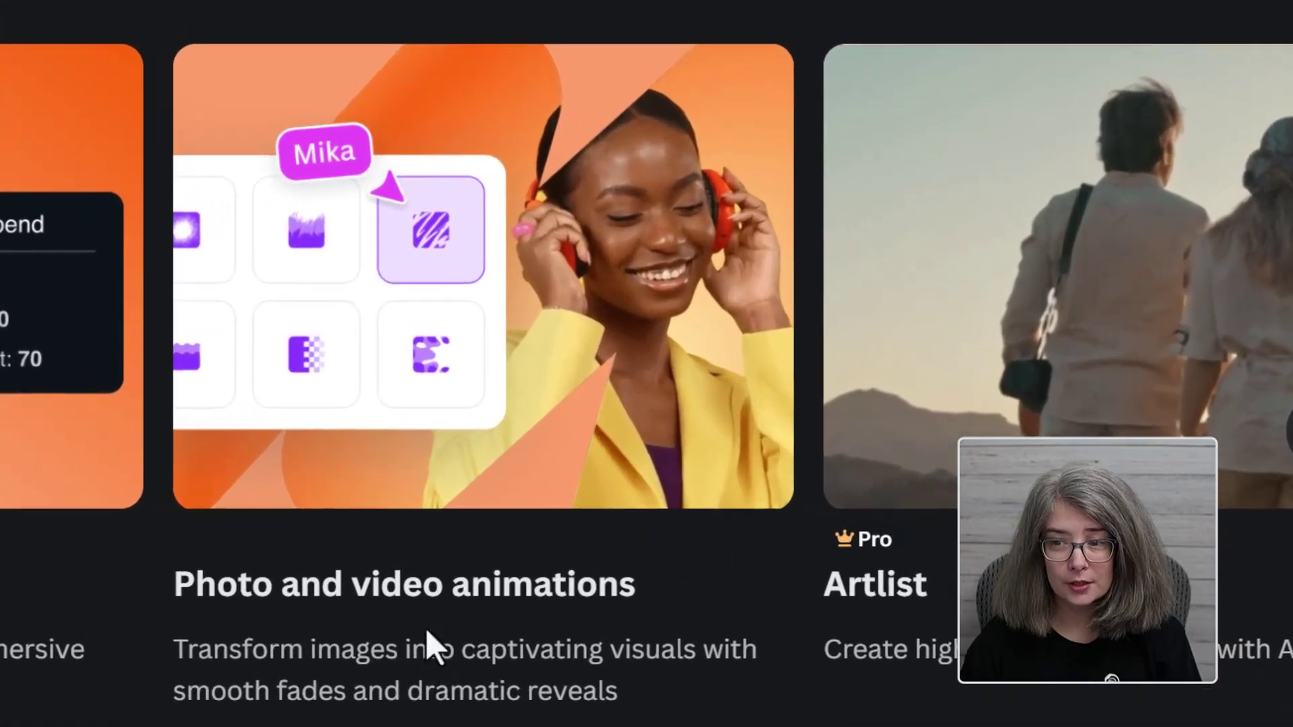
scroll(515, 177, up, 3)
click(714, 296)
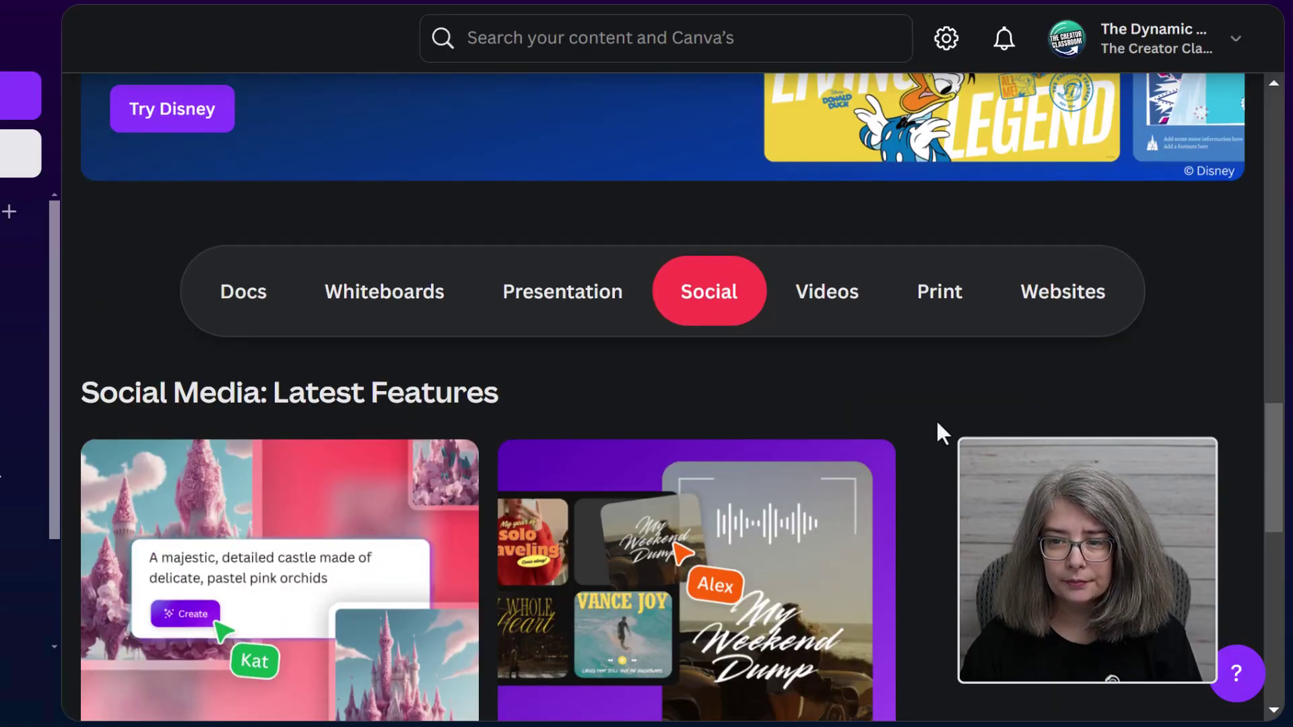
scroll(936, 418, down, 2)
scroll(937, 418, up, 2)
click(828, 288)
scroll(507, 450, down, 3)
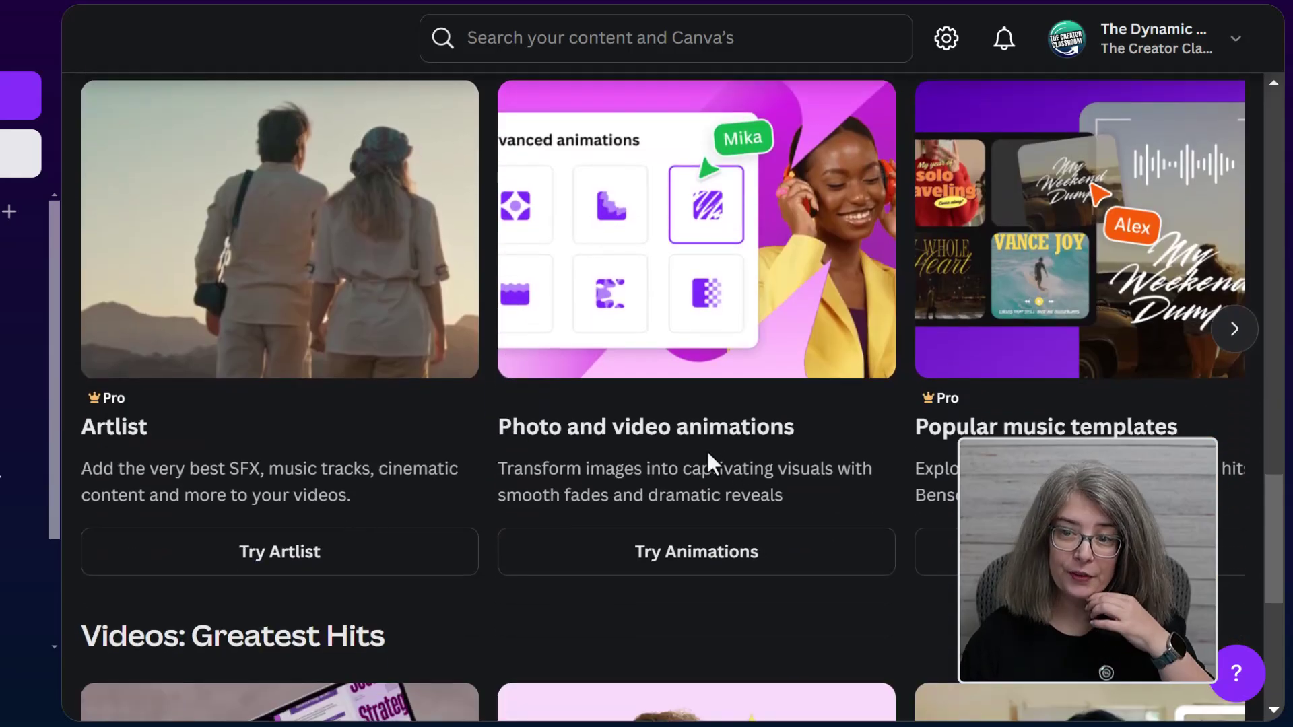
scroll(707, 452, up, 2)
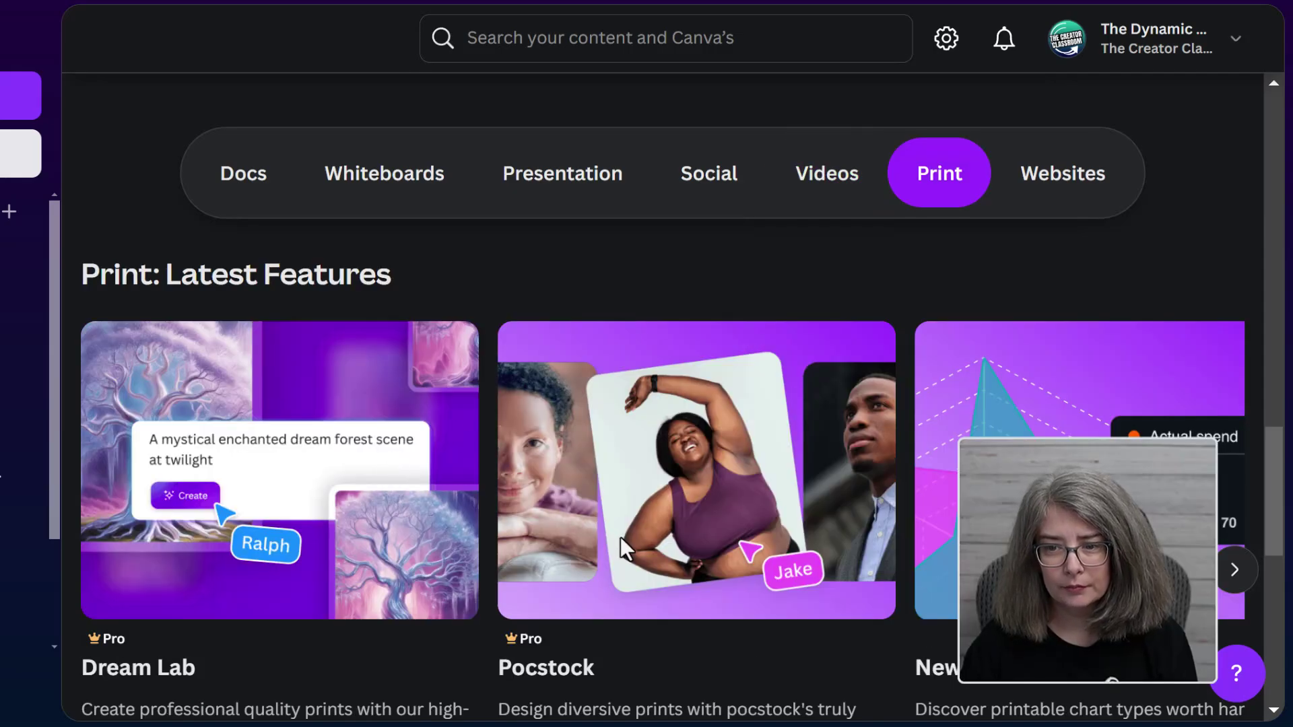
scroll(872, 554, down, 2)
click(1057, 317)
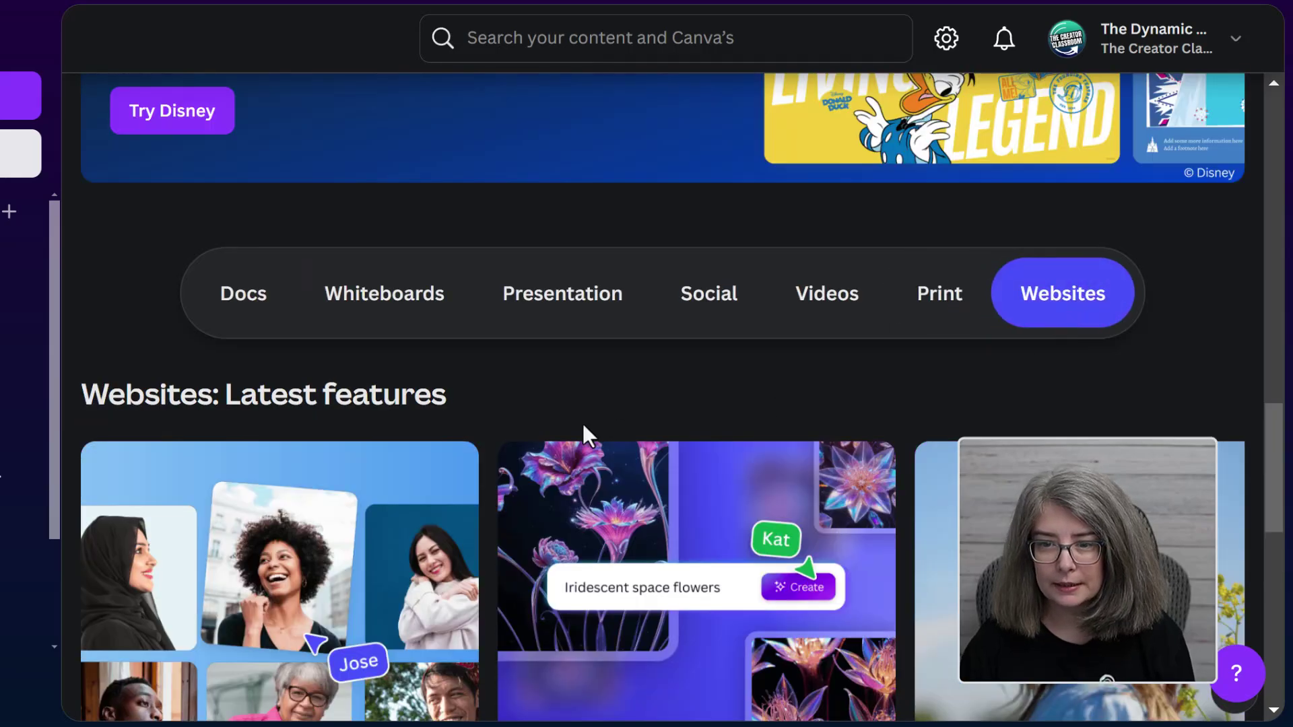
scroll(584, 435, down, 3)
scroll(708, 395, down, 1)
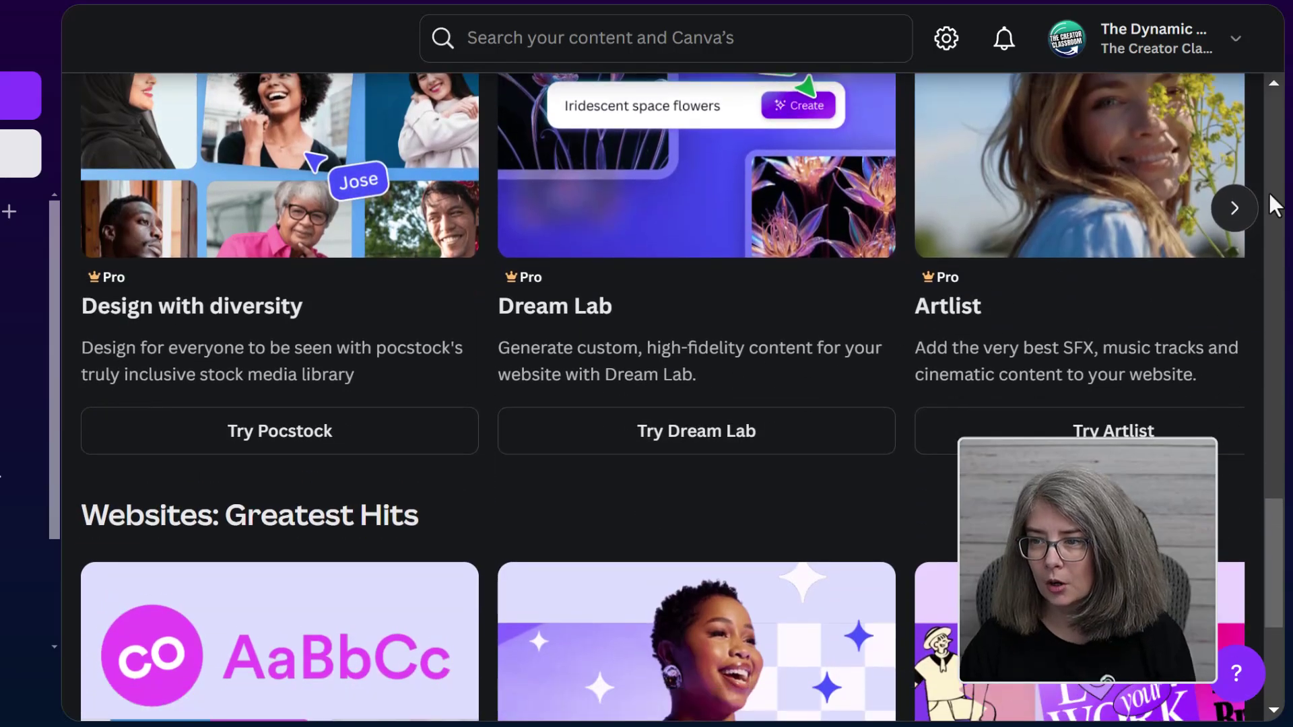
Page through the Websites feature cards, then advance the Docs greatest hits carousel.
click(1238, 212)
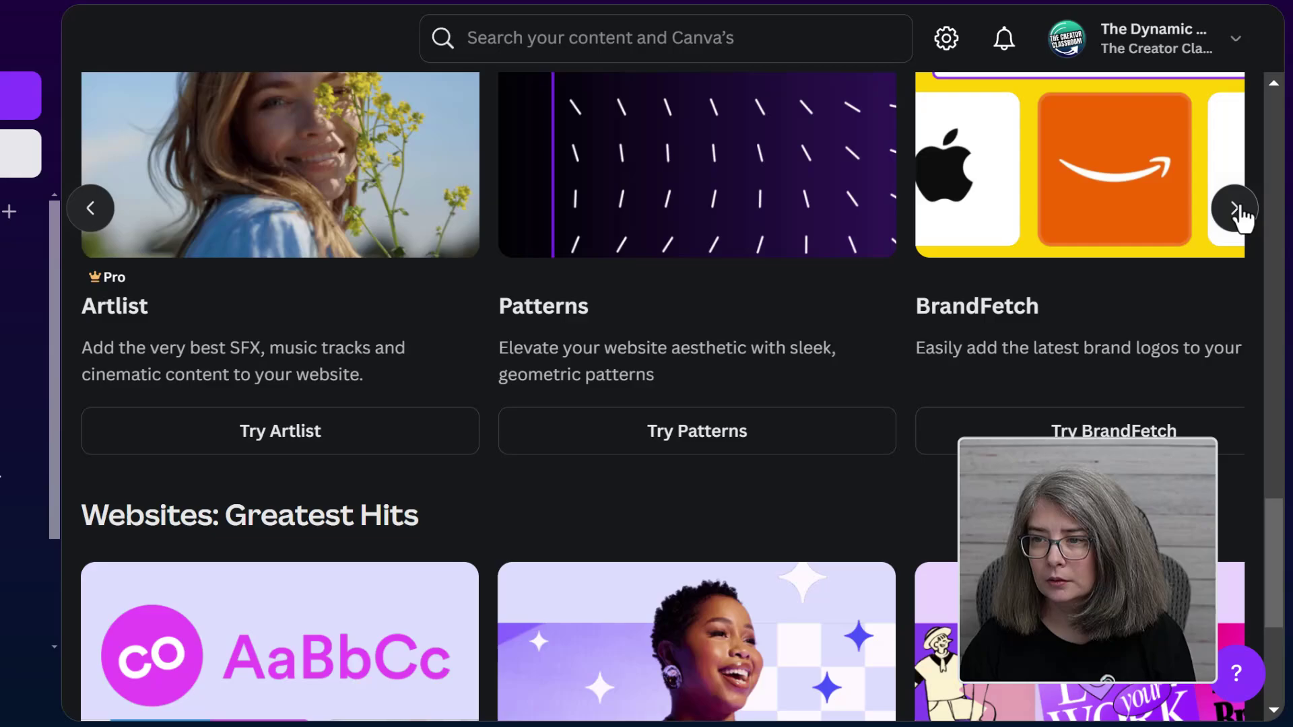
click(1235, 210)
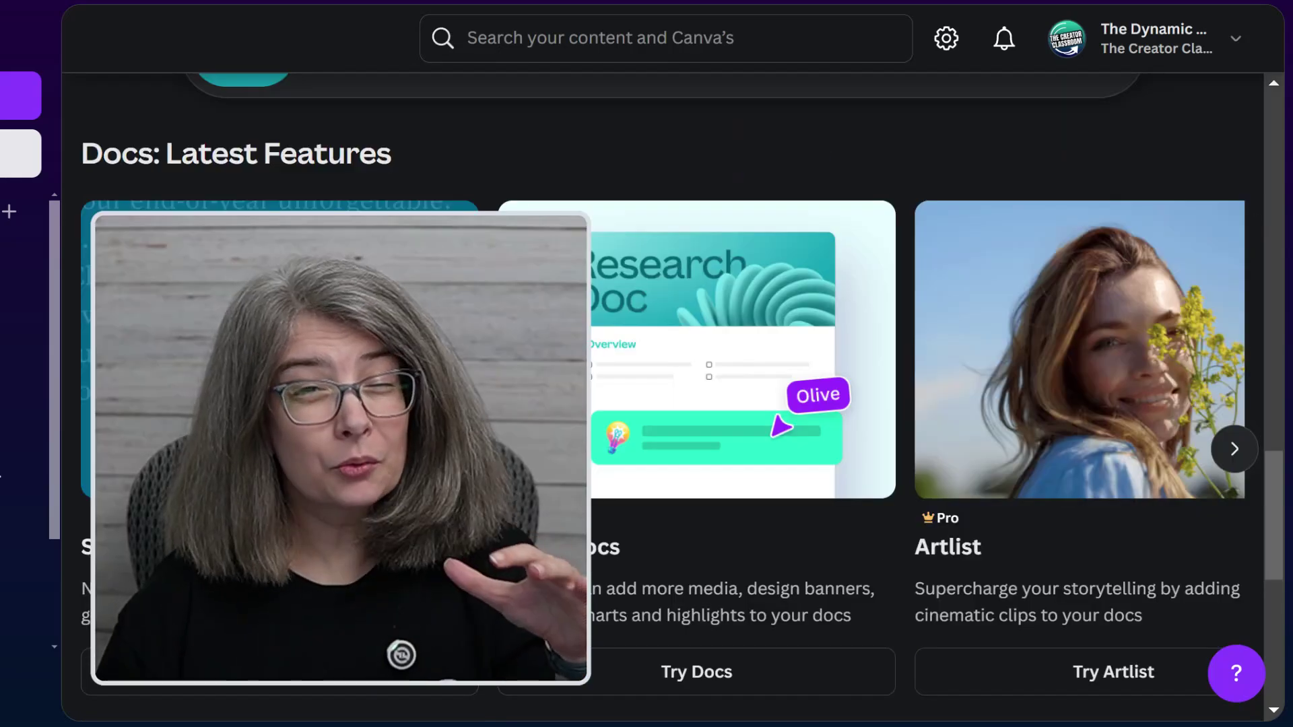
scroll(138, 467, down, 5)
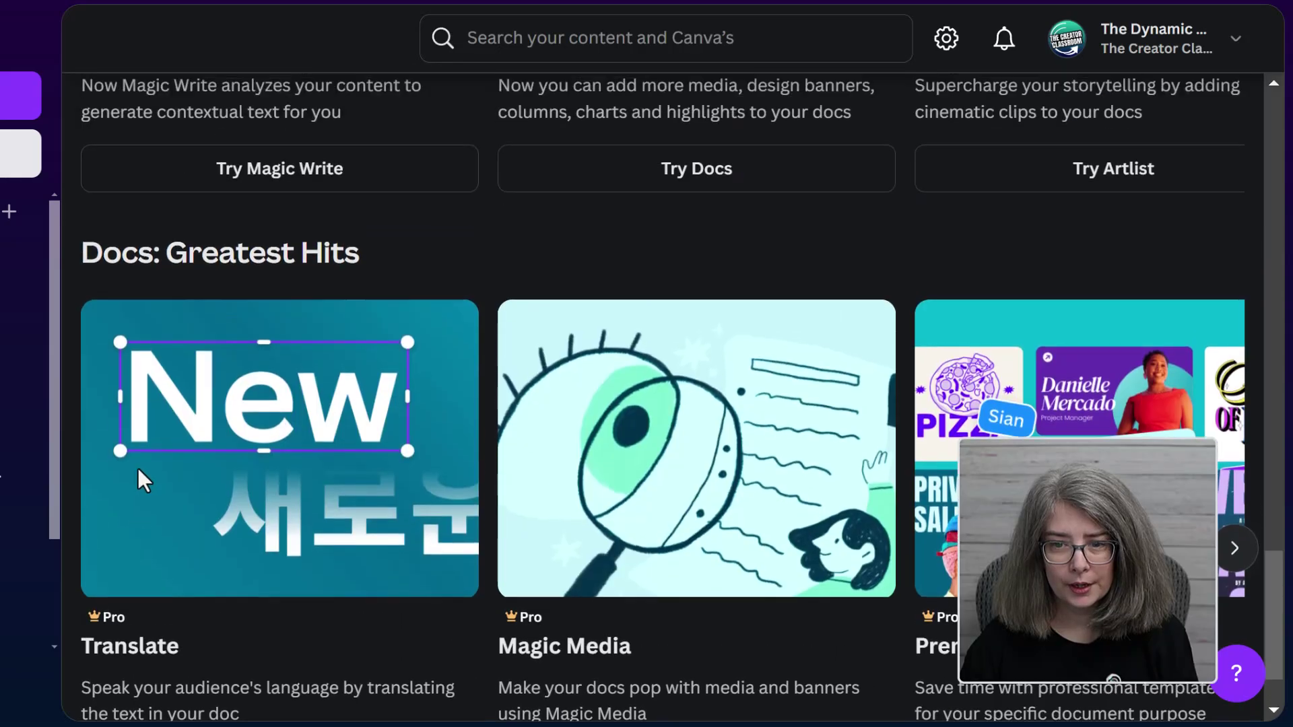
scroll(234, 478, down, 1)
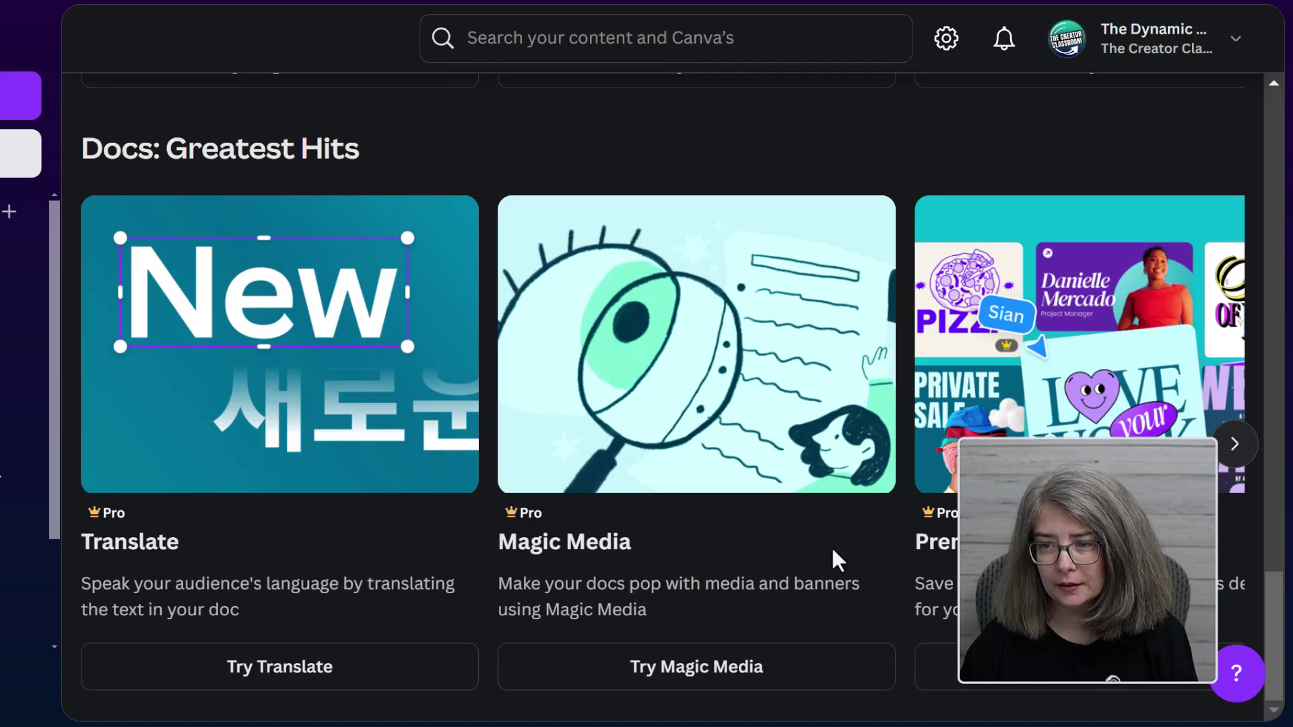
click(1237, 449)
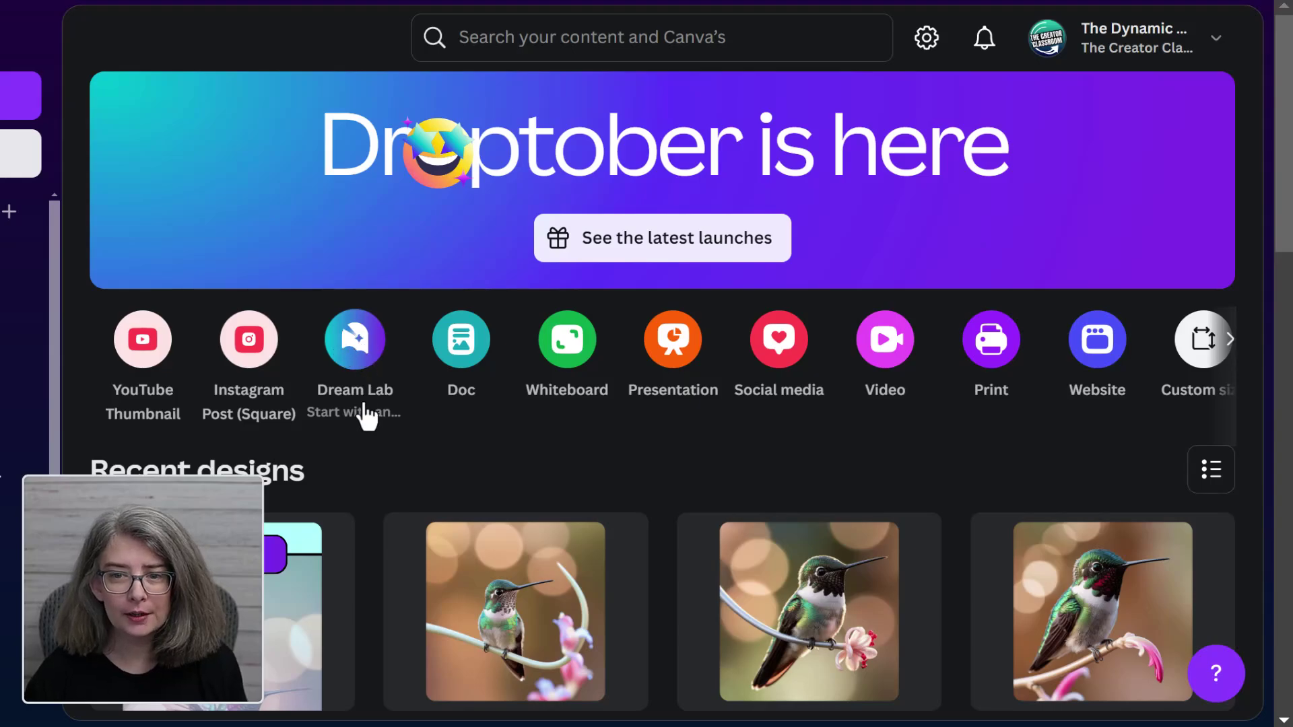
Open Dream Lab from the shortcut under the home page banner.
click(356, 344)
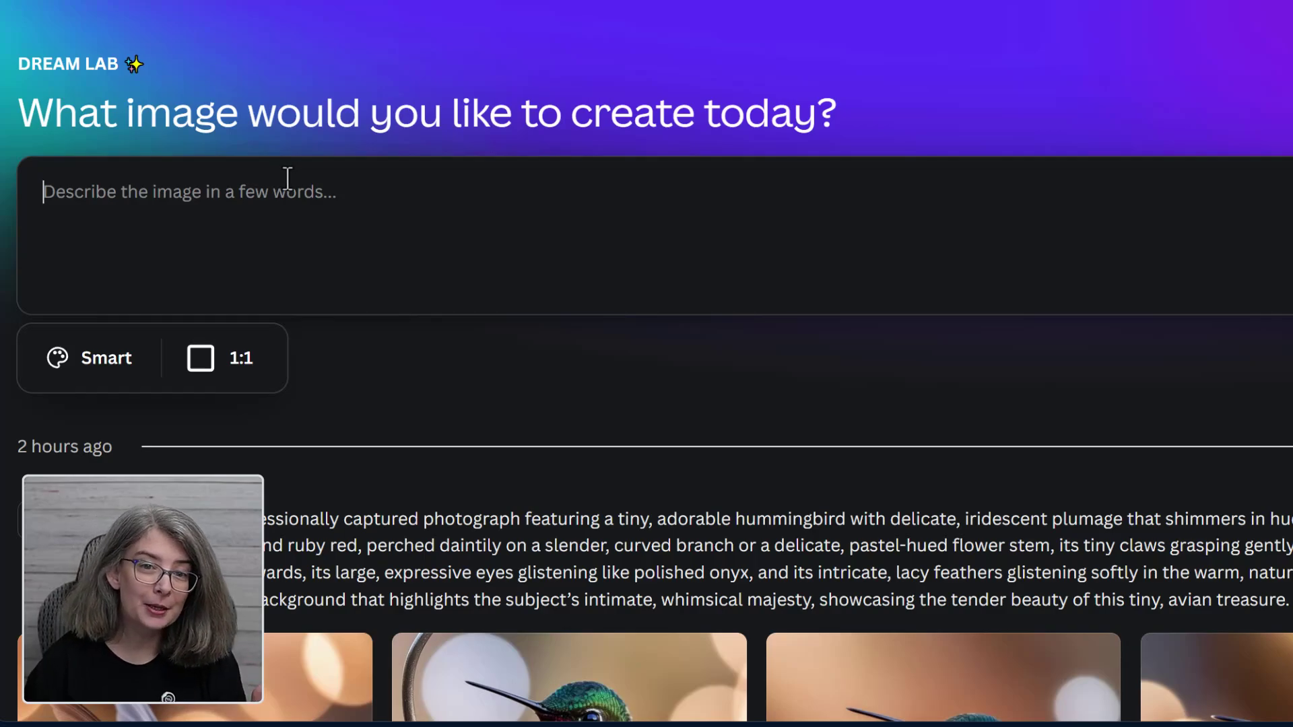
click(91, 364)
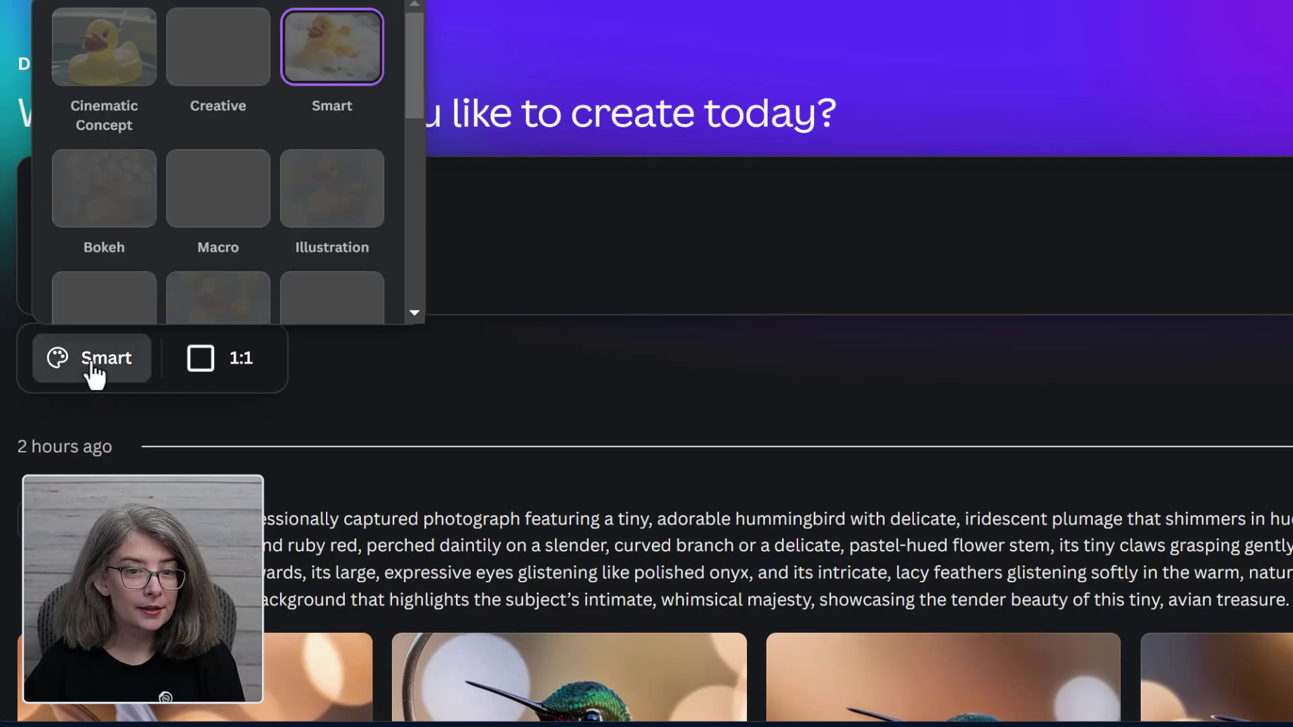
scroll(207, 122, down, 3)
scroll(208, 126, up, 2)
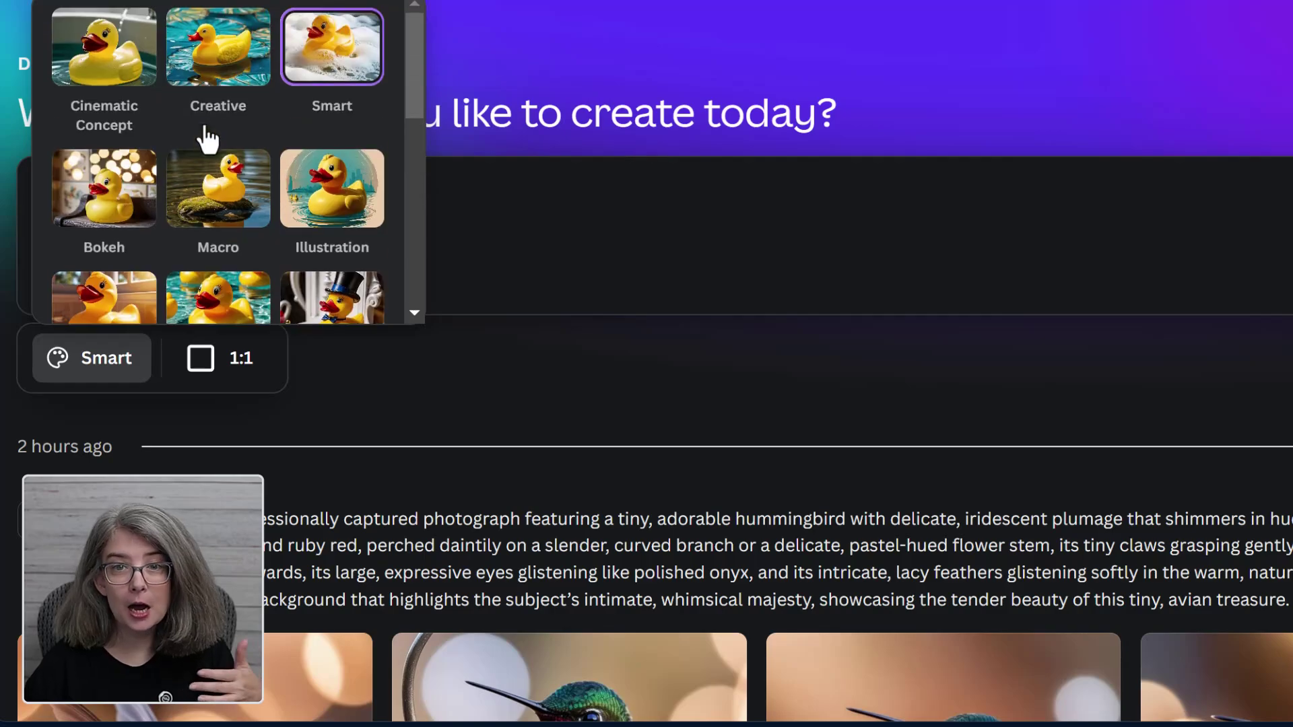
scroll(205, 131, down, 3)
click(244, 365)
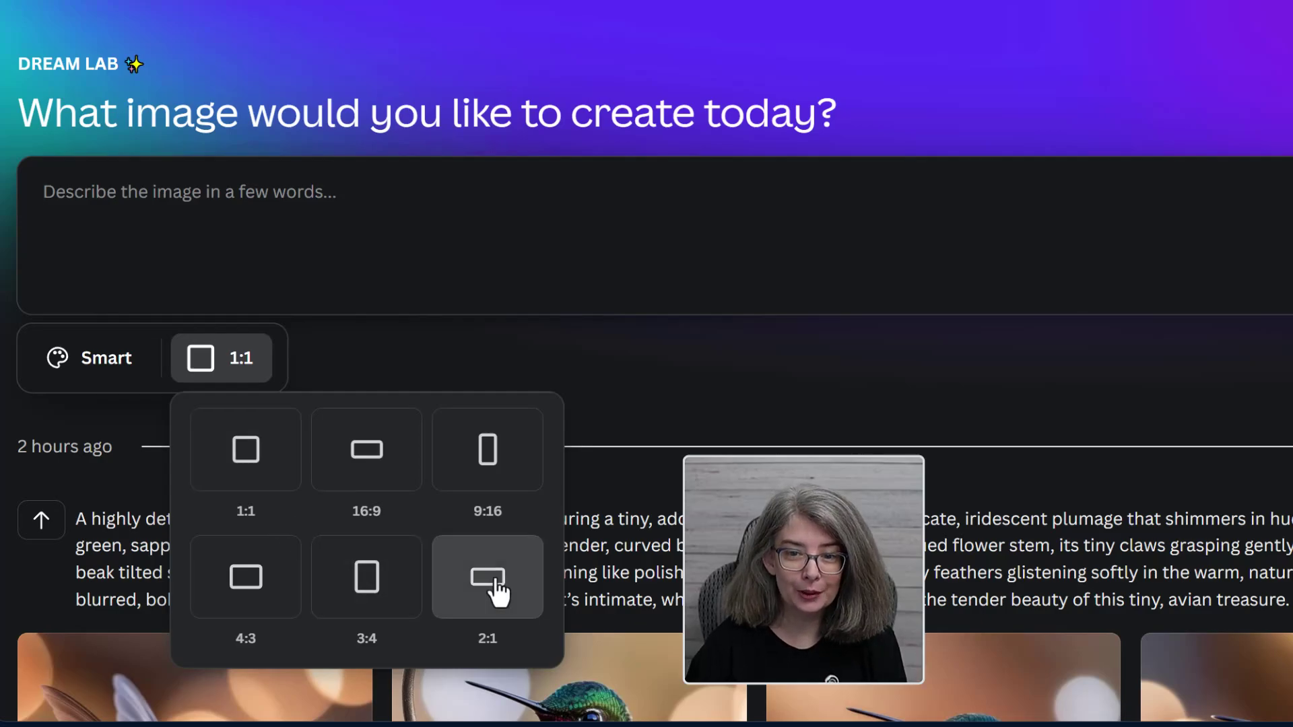
scroll(84, 306, down, 3)
scroll(117, 327, down, 2)
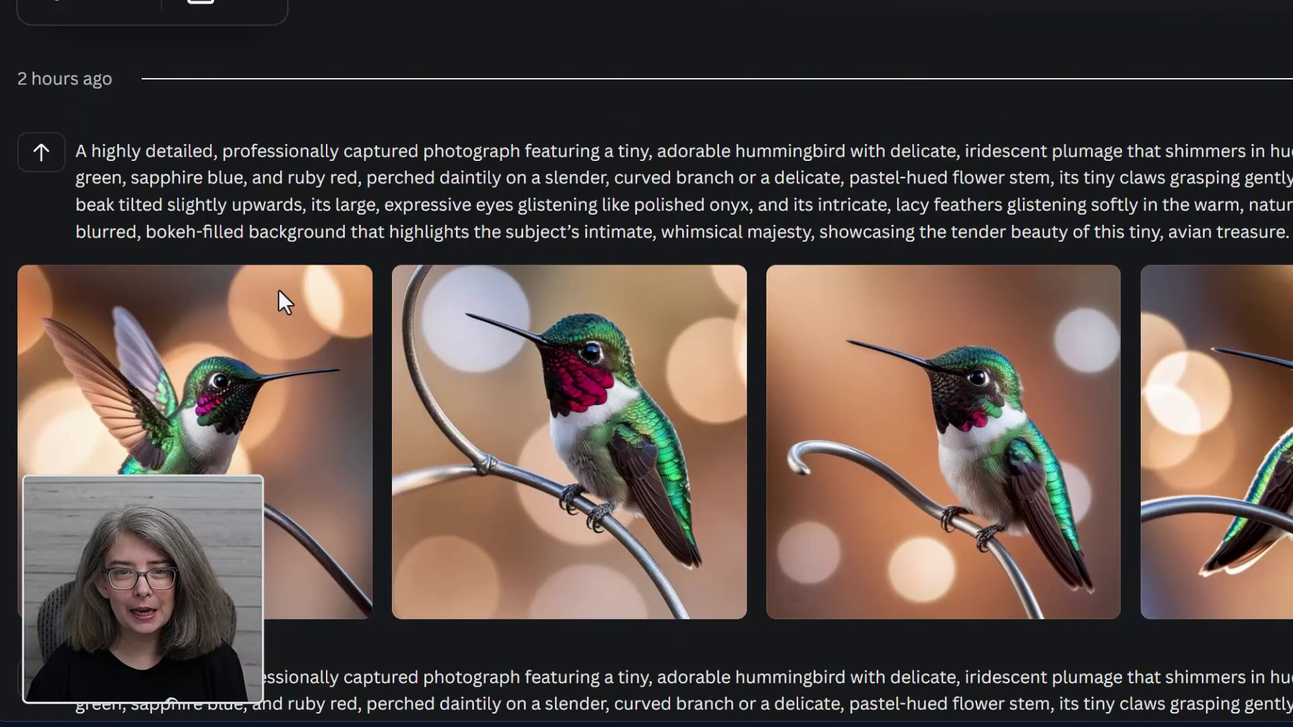
scroll(1155, 592, down, 3)
scroll(1112, 577, down, 2)
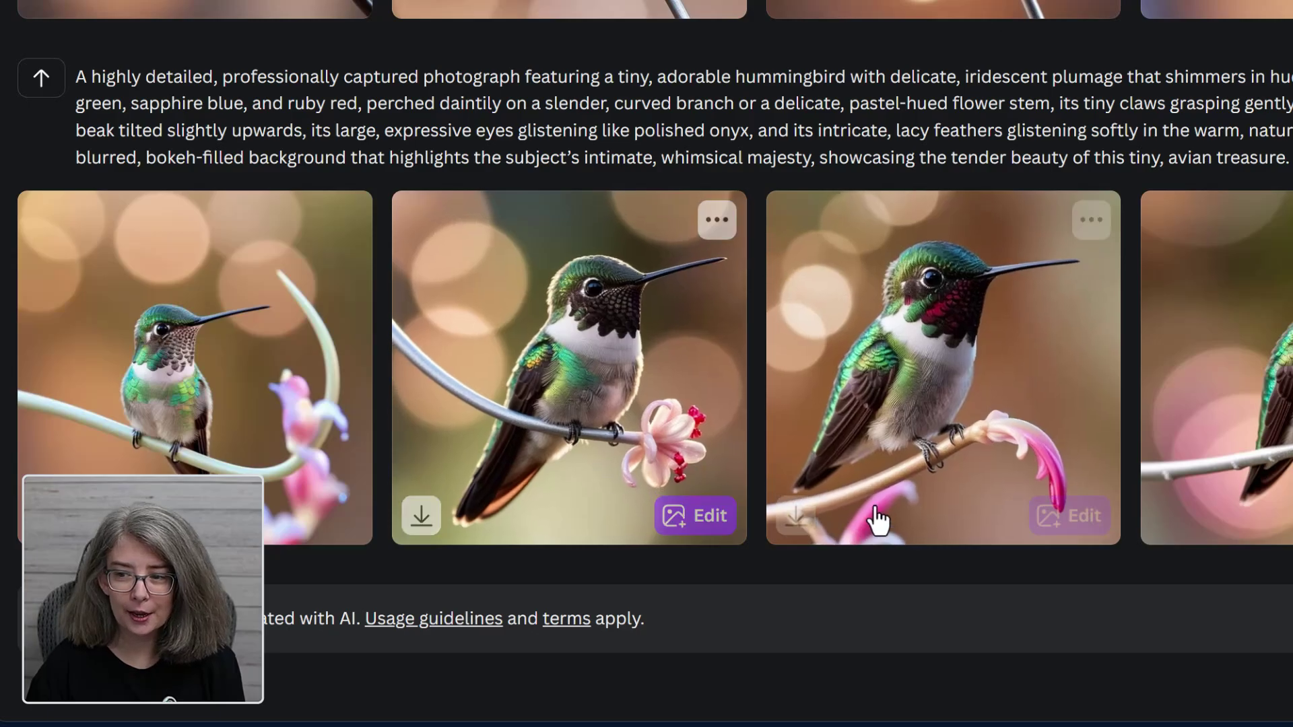
scroll(788, 435, up, 4)
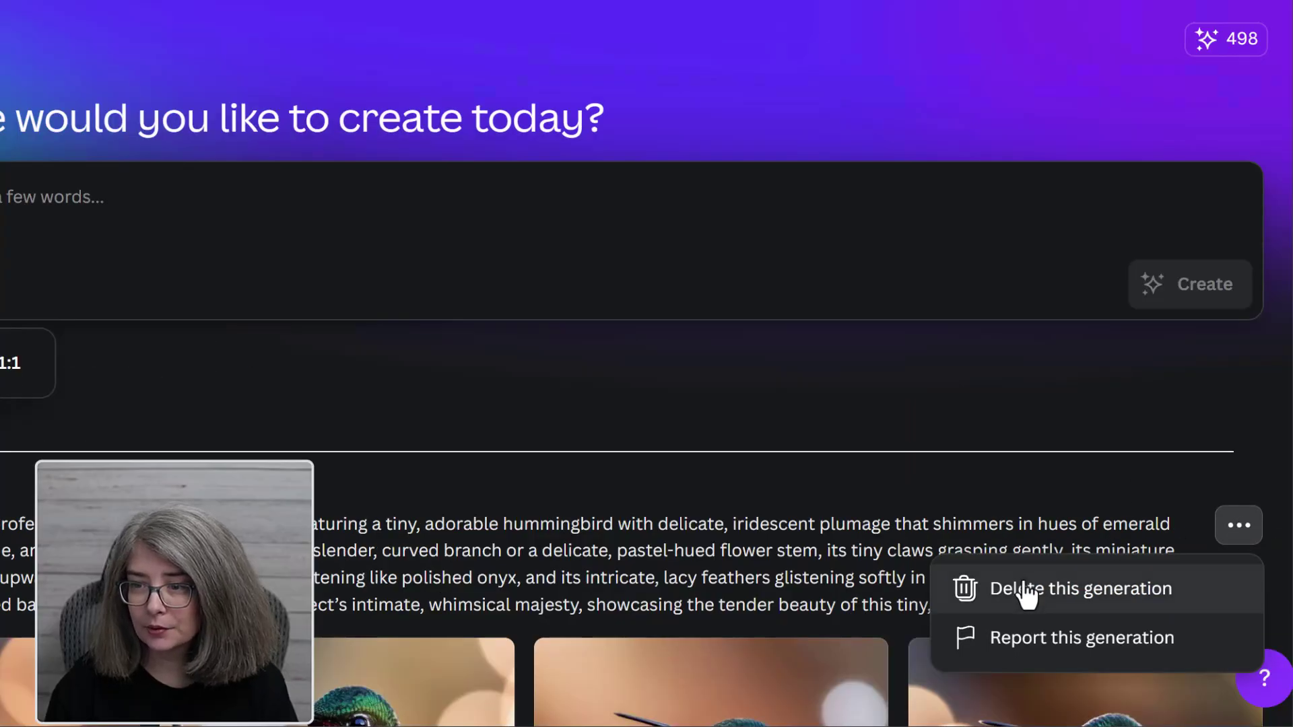
Close the hummingbird generation's options menu without deleting anything.
click(566, 556)
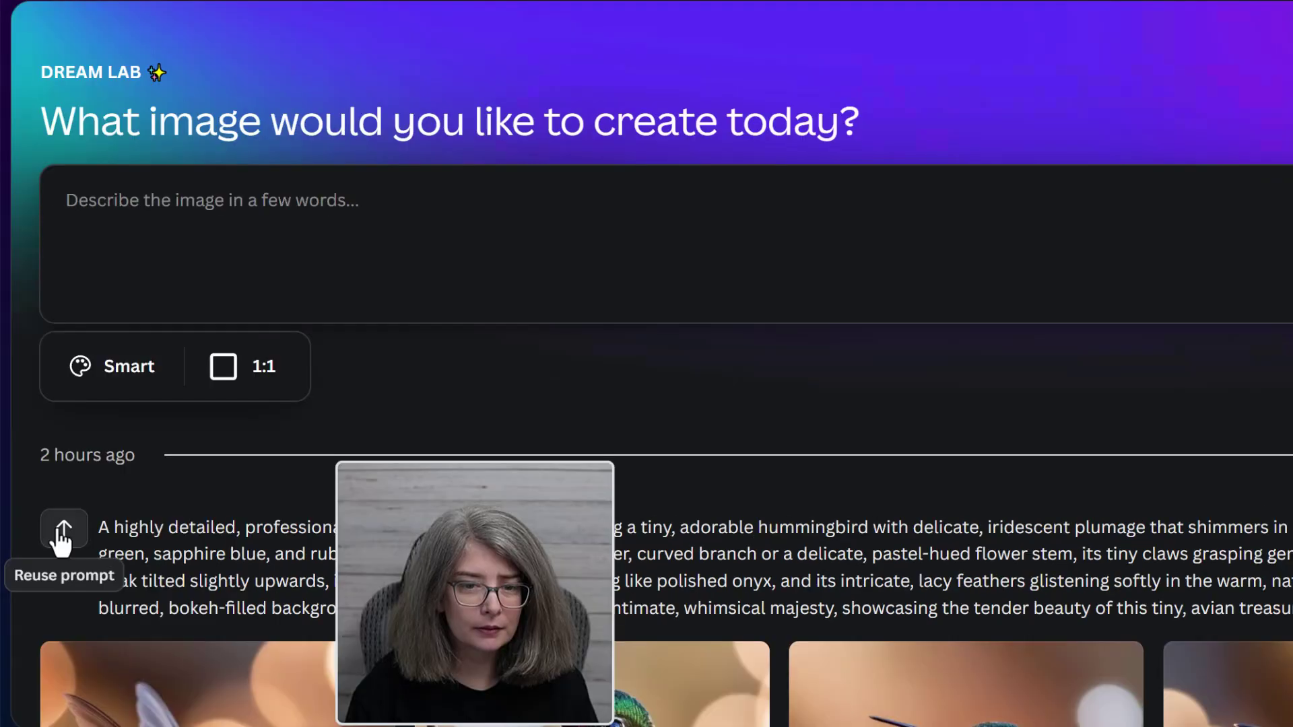
Reuse the hummingbird prompt, changing 'hummingbird' to 'donkey' and 'plumage' to 'wings'.
click(64, 610)
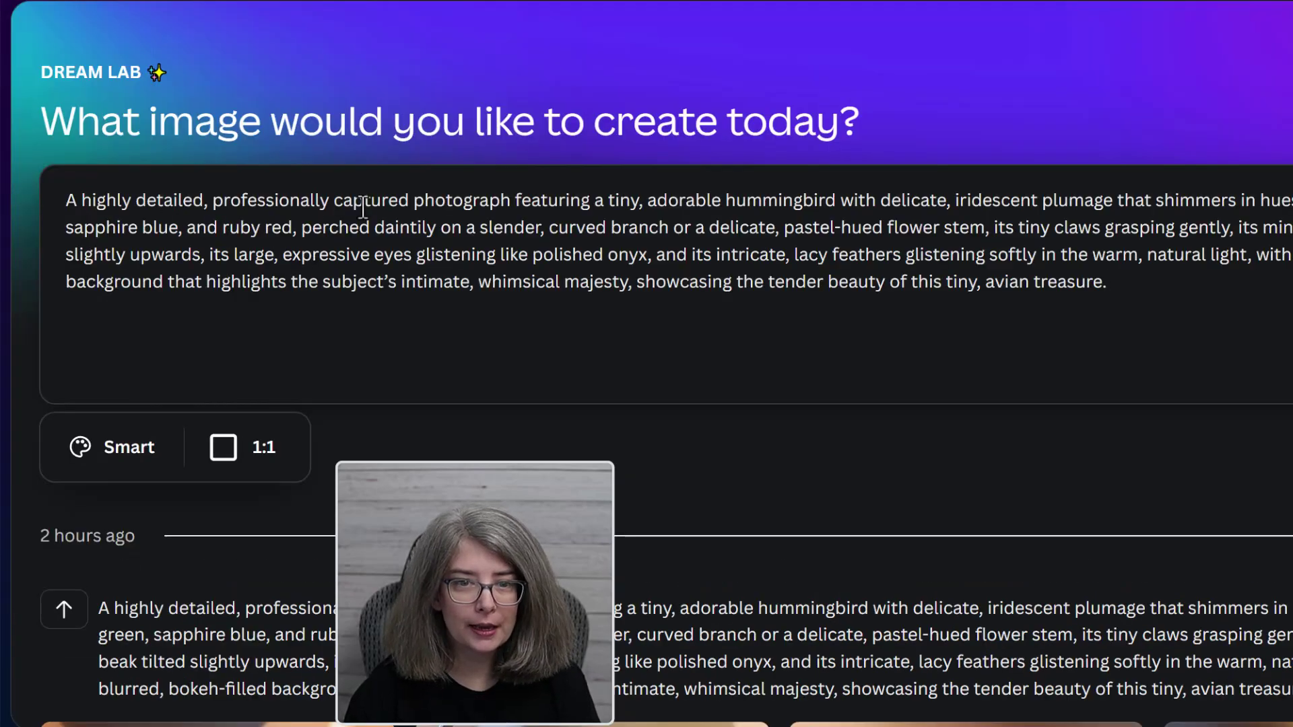
double_click(796, 203)
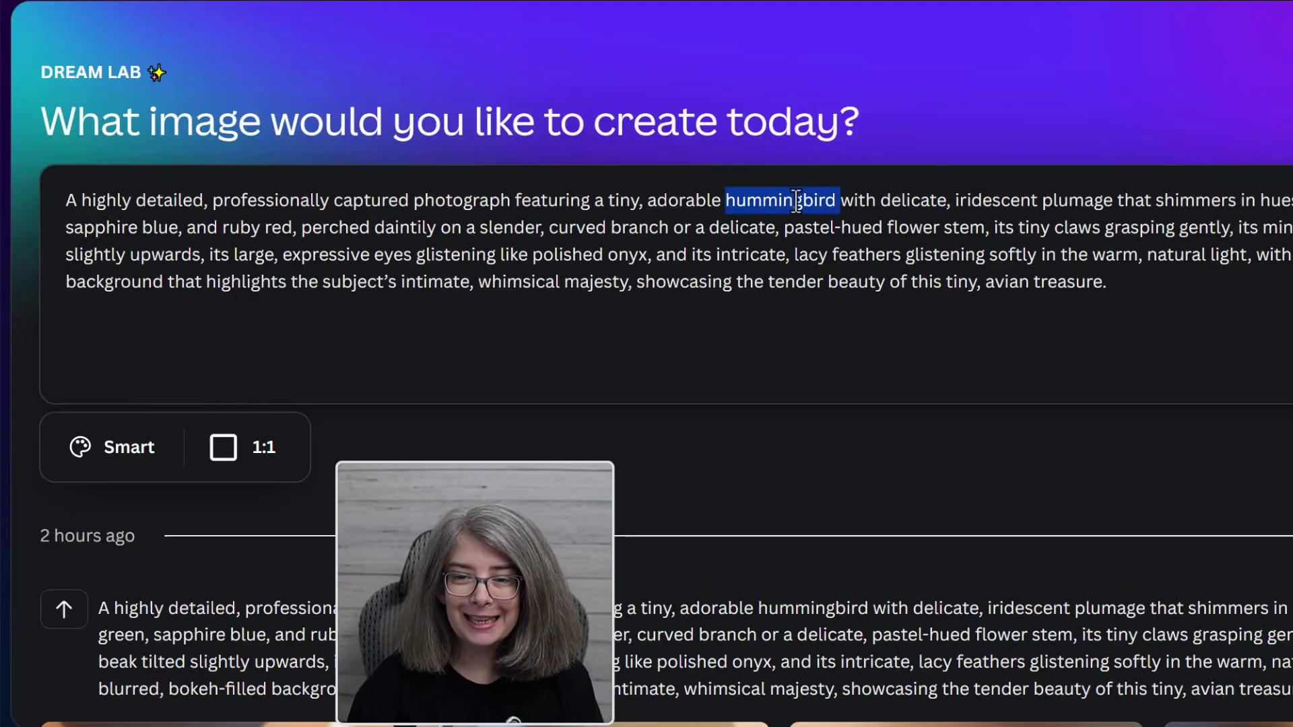
text(d)
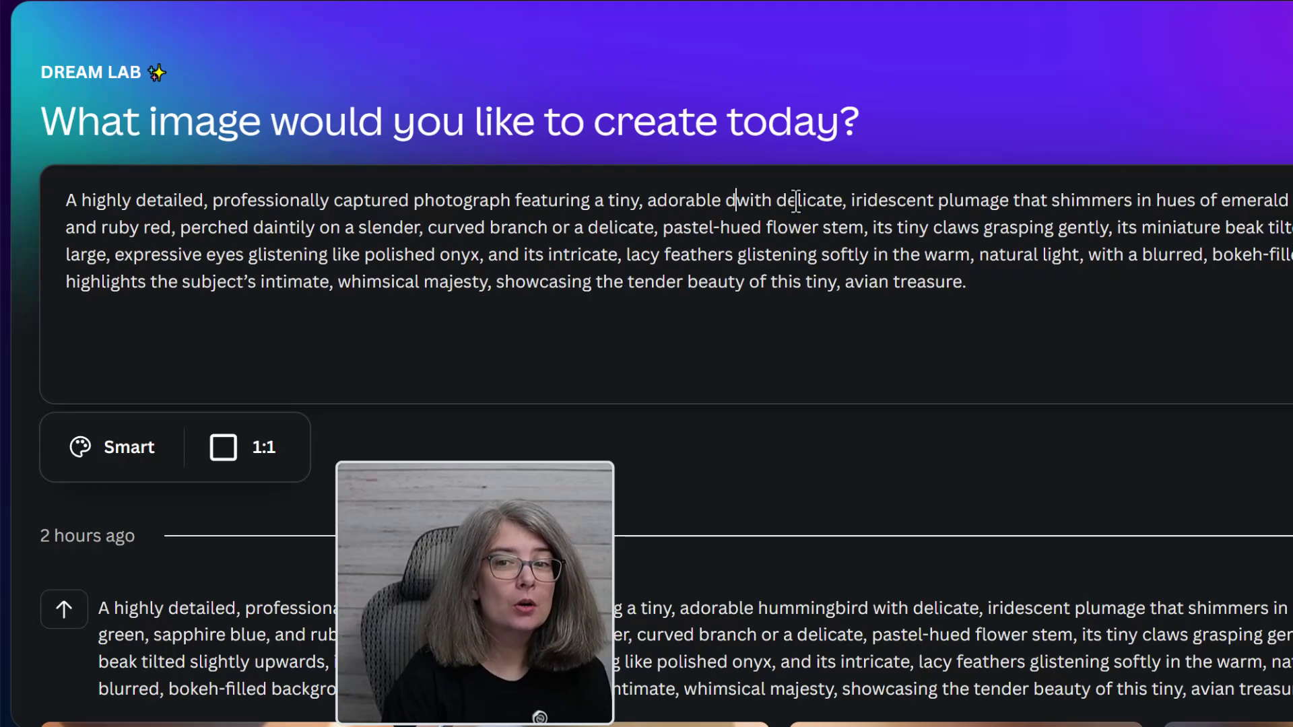
text(onkey)
double_click(1028, 202)
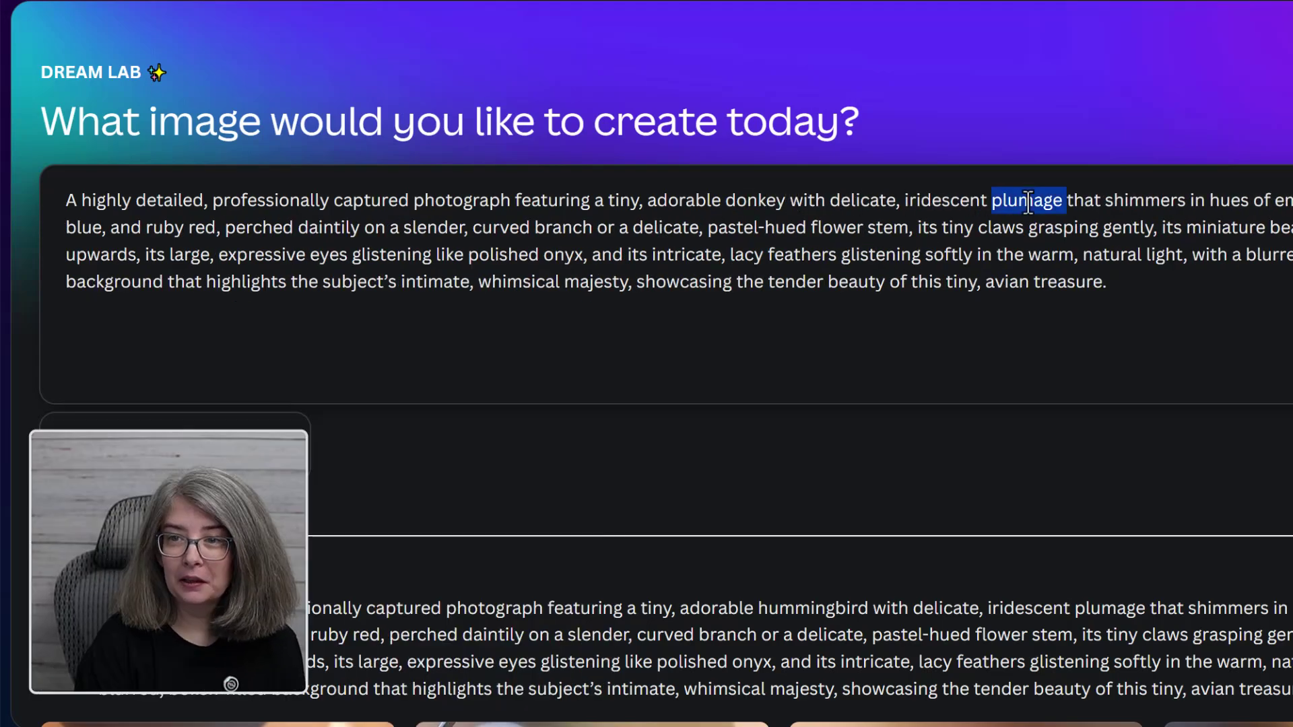
text(wings)
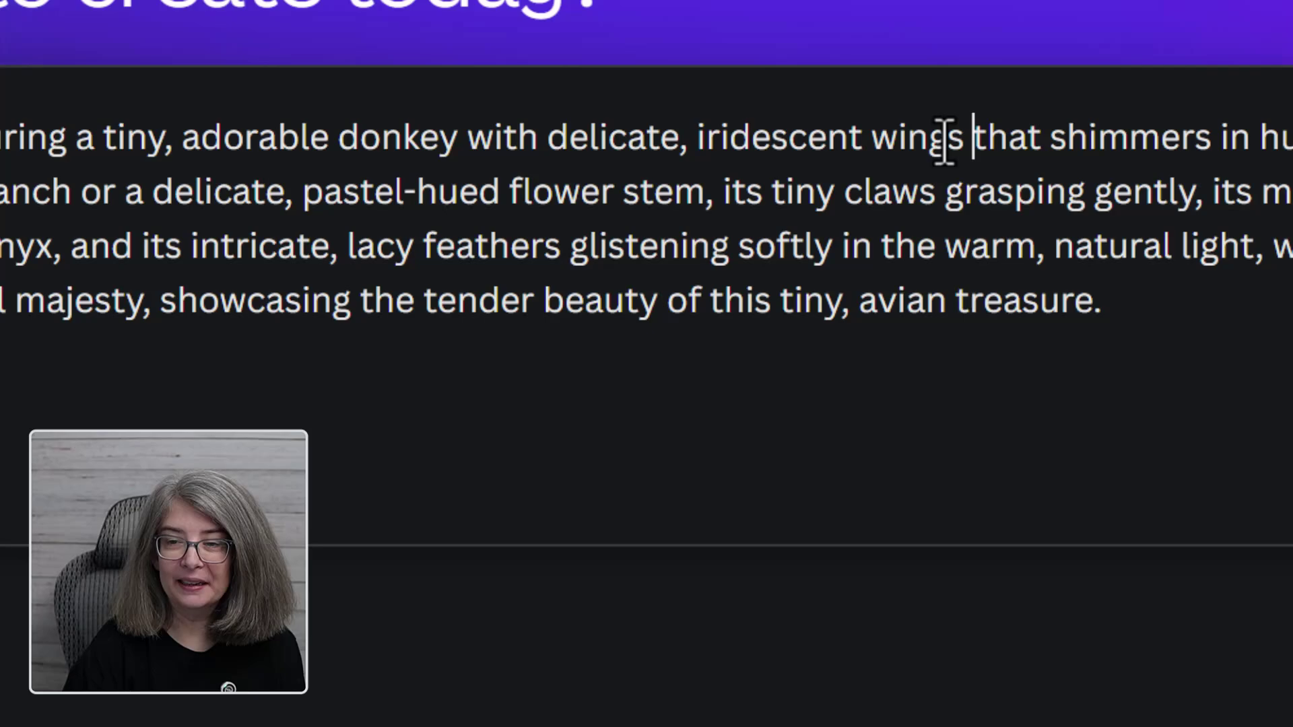
Change 'perched' to 'sitting', reword the branch phrase, and drop the 'avian treasure' ending.
double_click(273, 228)
text(sittingdaintily on a slender, curved br)
drag(349, 229, 687, 228)
text(in a)
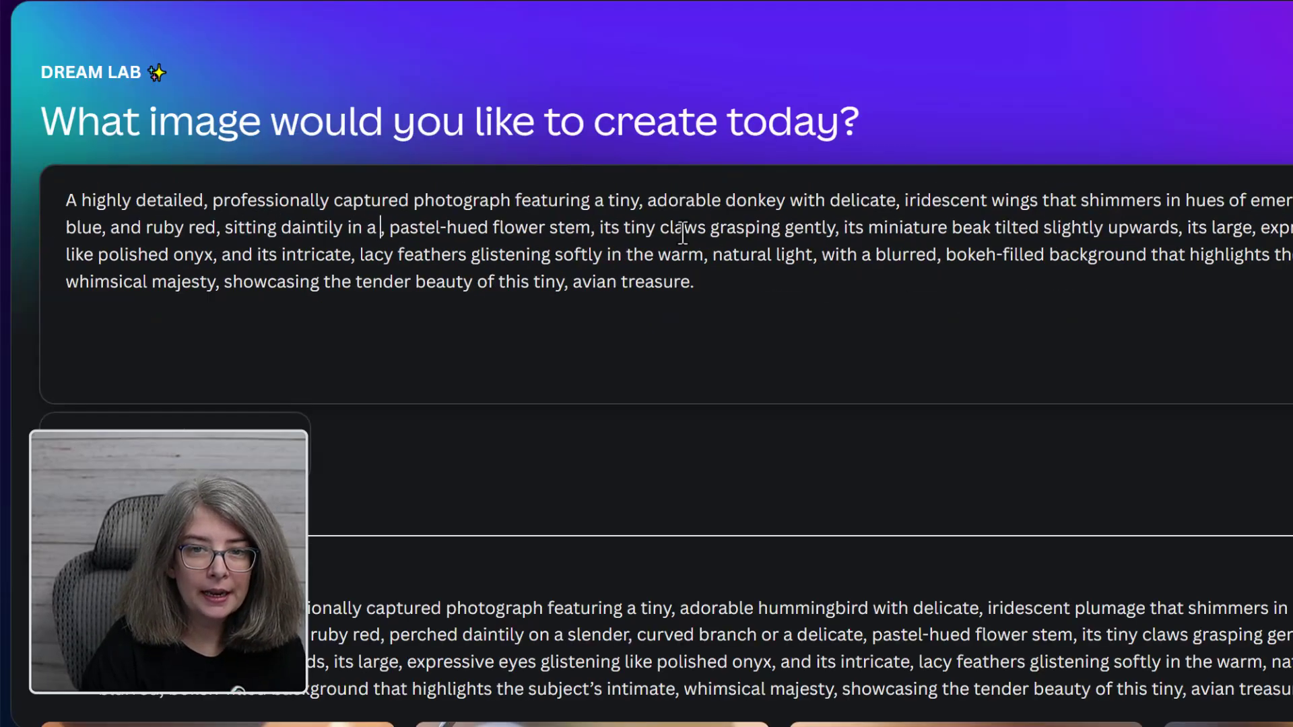
text( pastel lined wi)
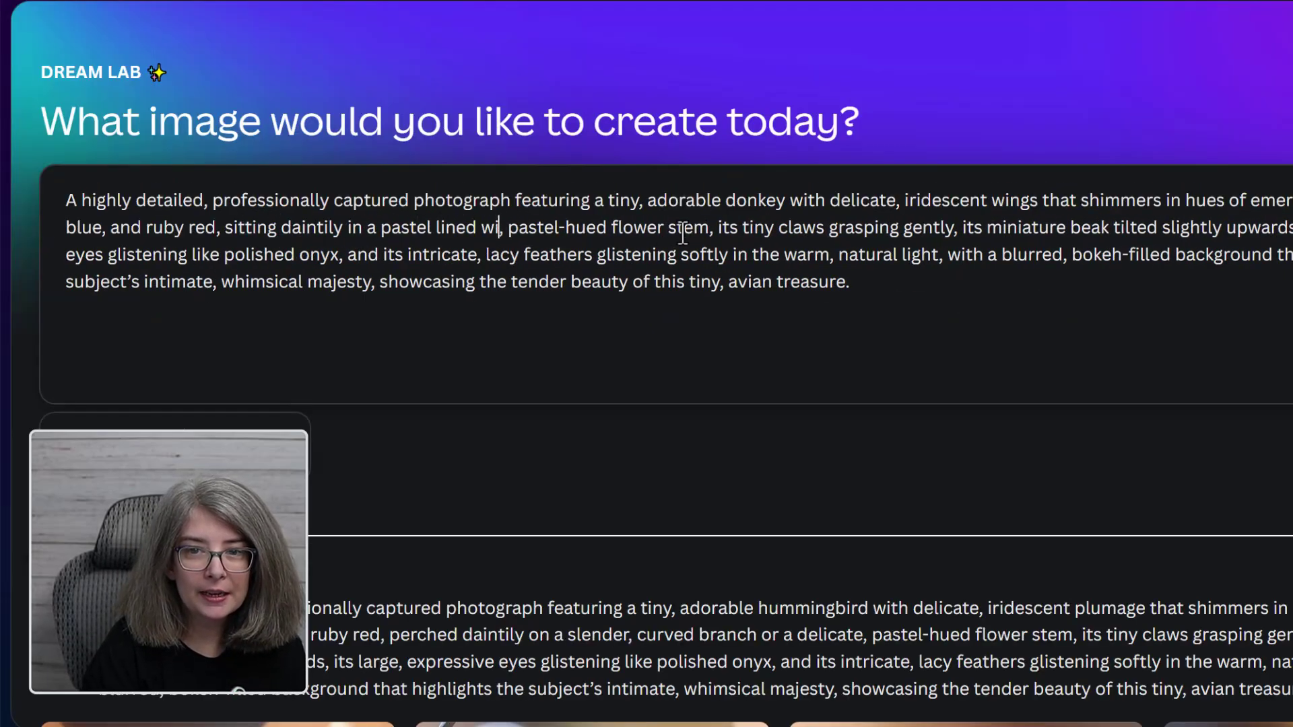
text(th)
key(Delete)
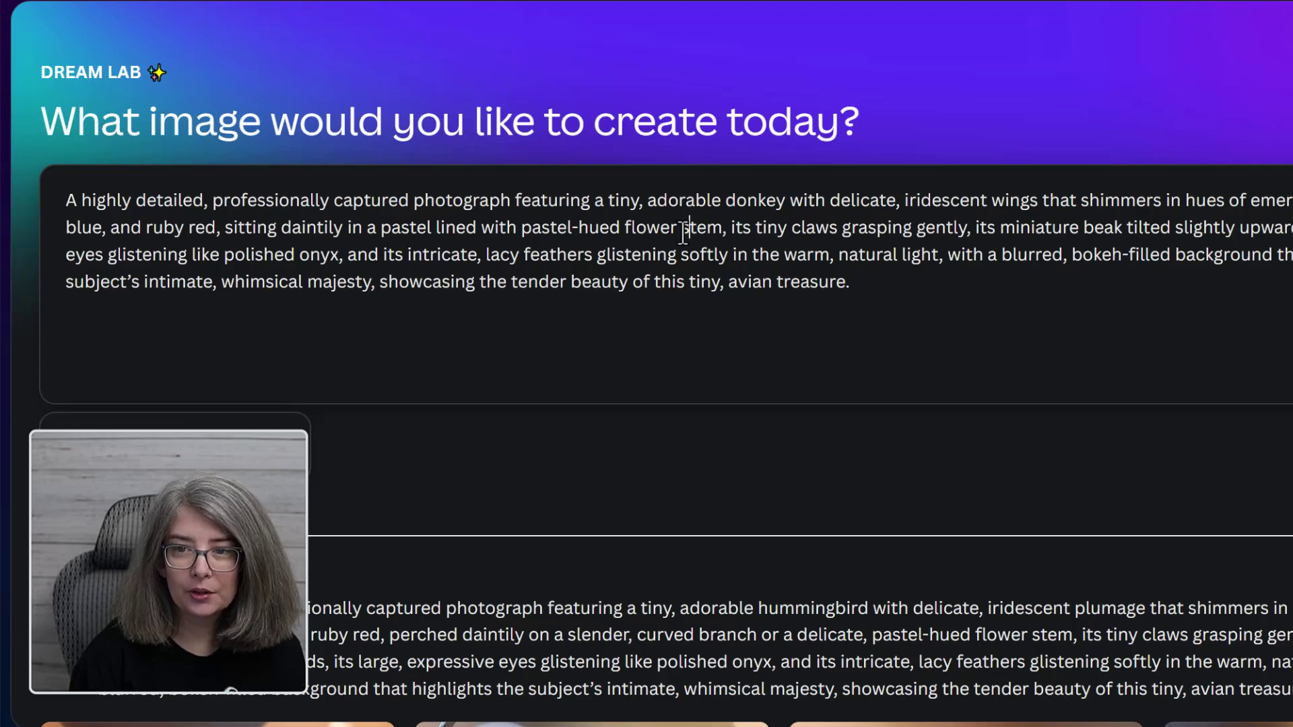
shift+click(1237, 230)
text(s)
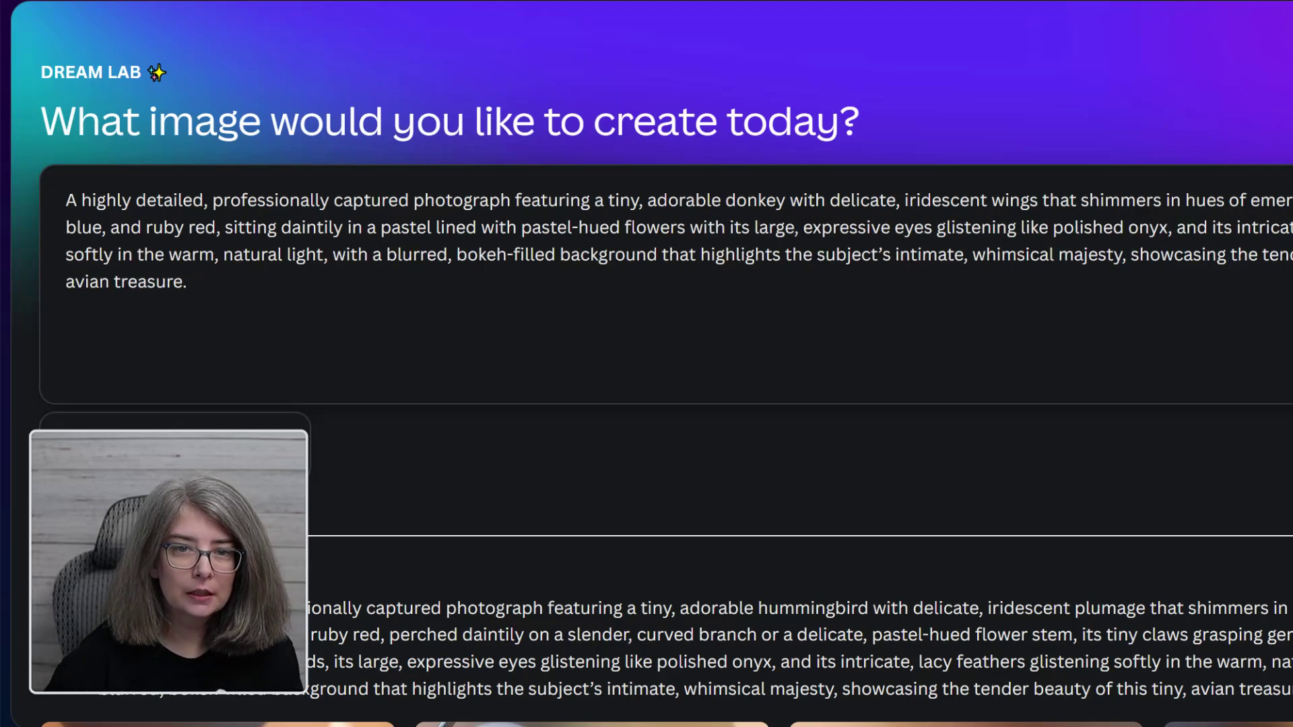
key(ctrl+BackSpace)
key(ctrl+BackSpace)
text(myste)
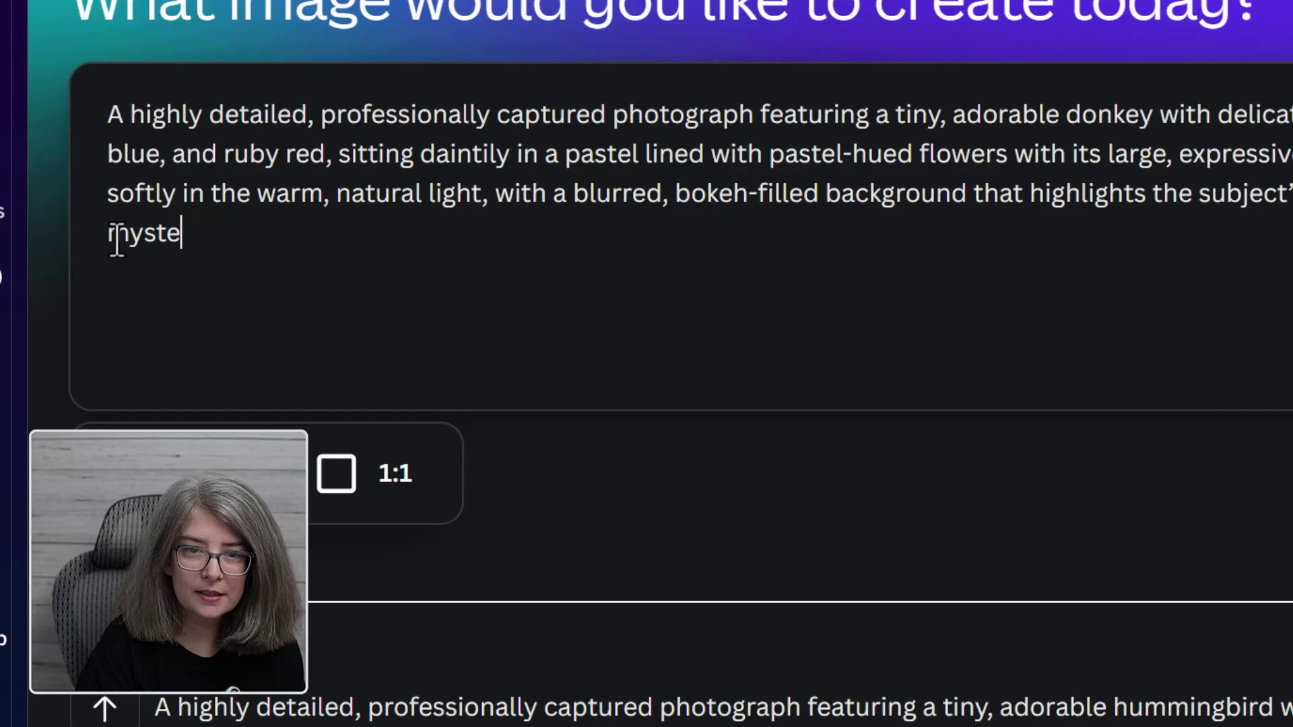
key(BackSpace)
text(ical creature.)
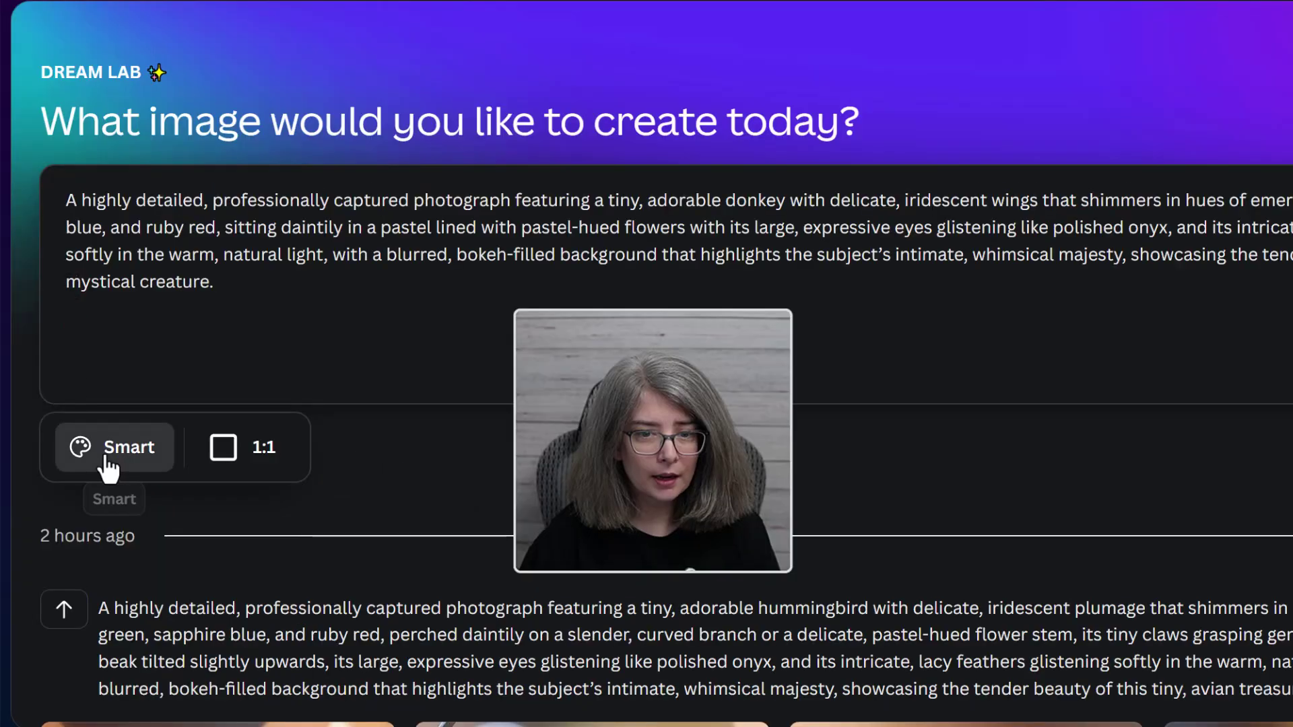
Keep the Smart style, set the aspect ratio to 16:9, and generate the donkey images.
click(106, 455)
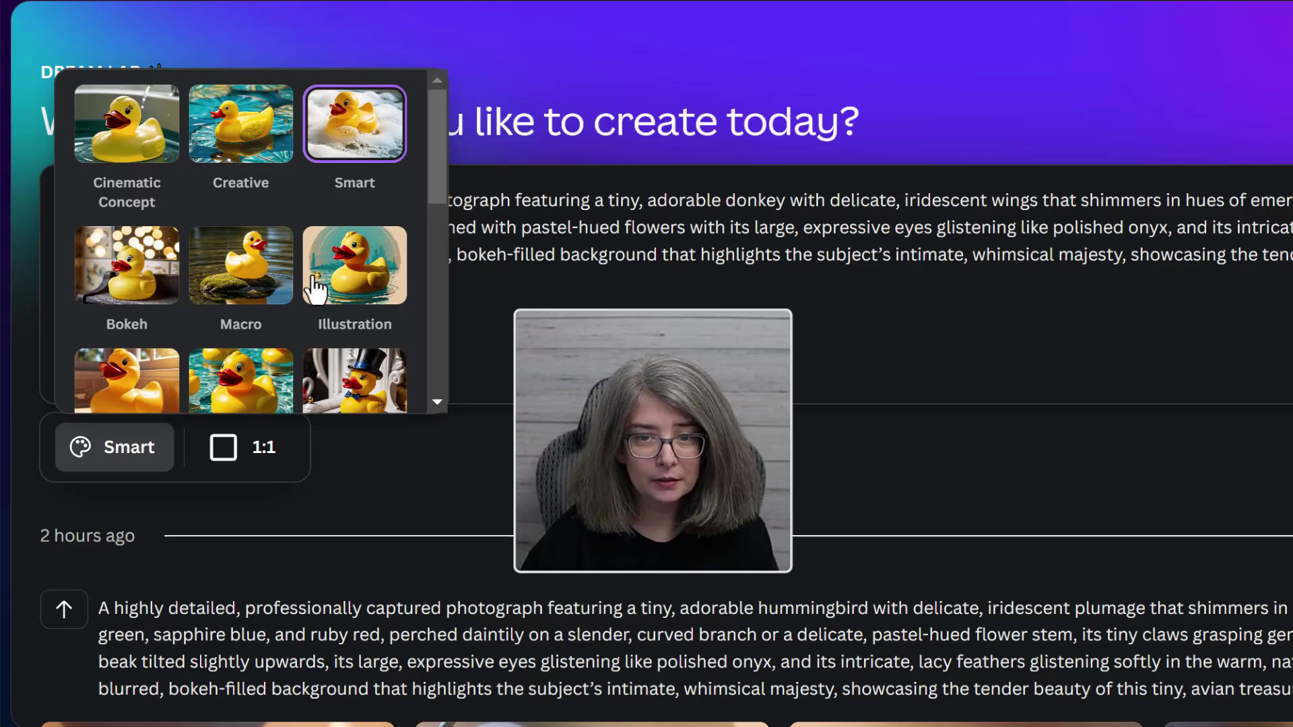
click(420, 450)
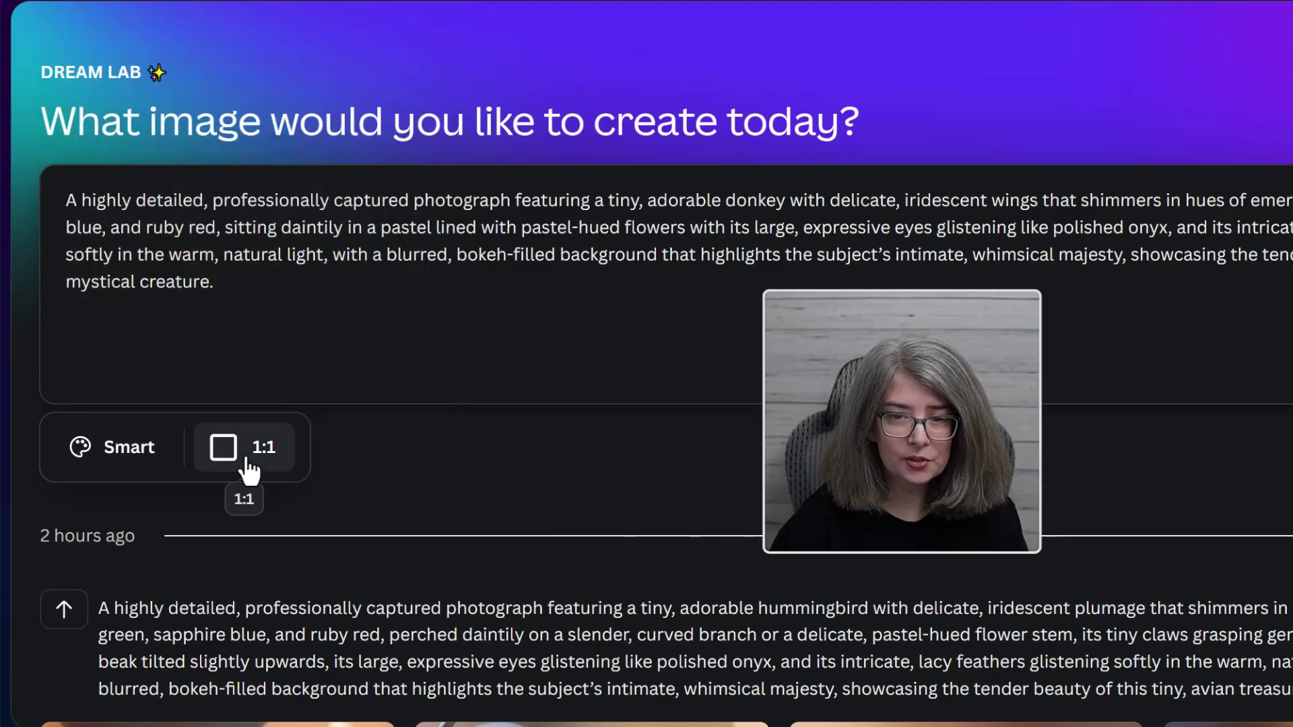
click(247, 460)
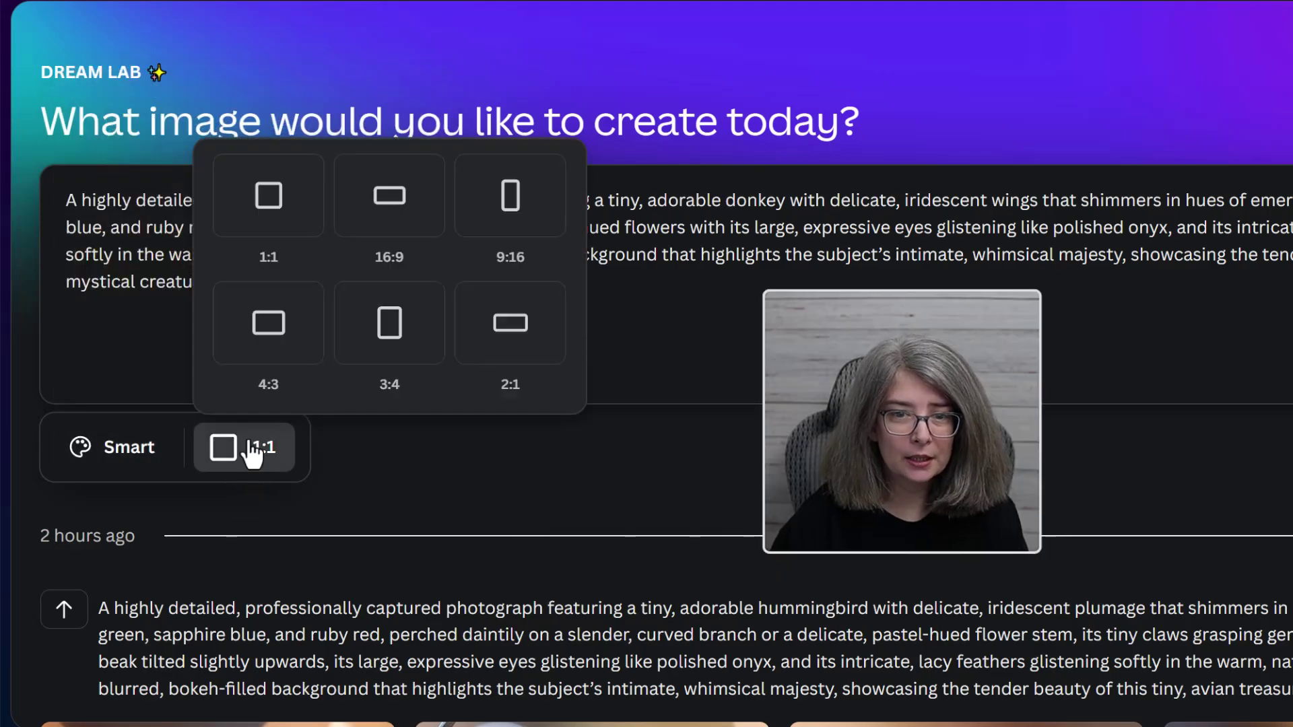
click(400, 237)
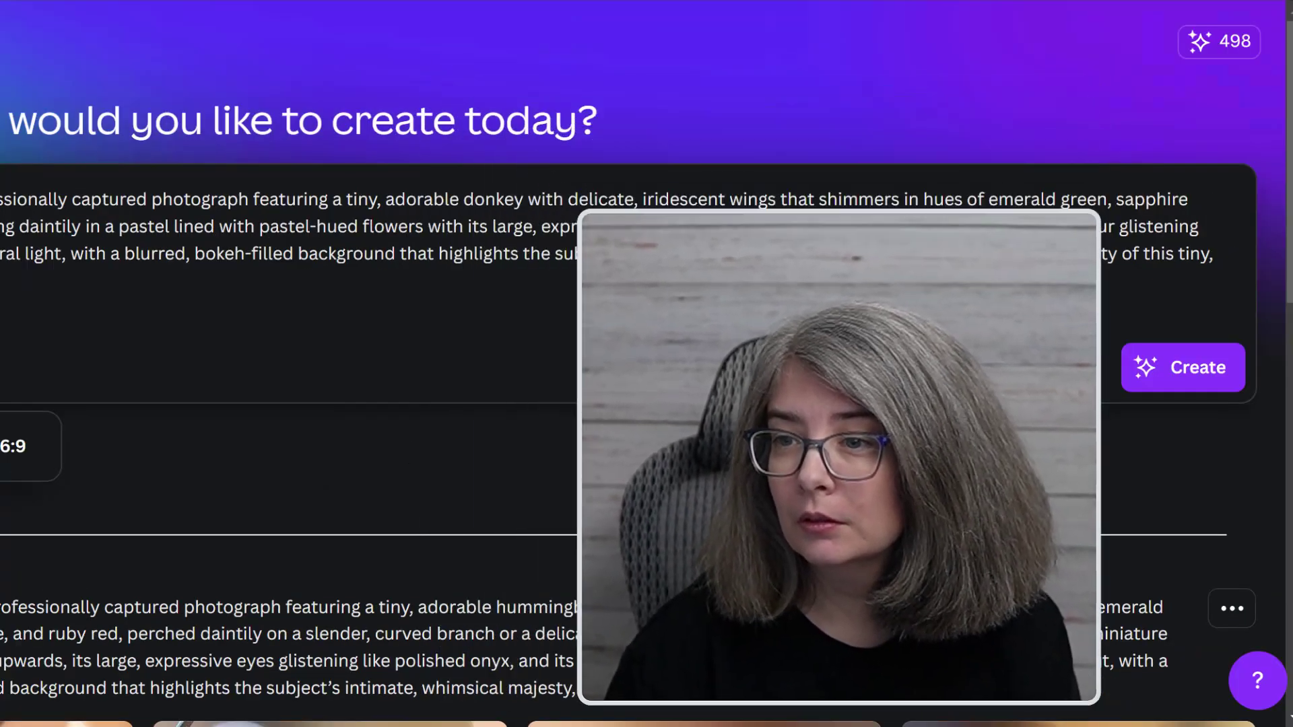
click(1186, 371)
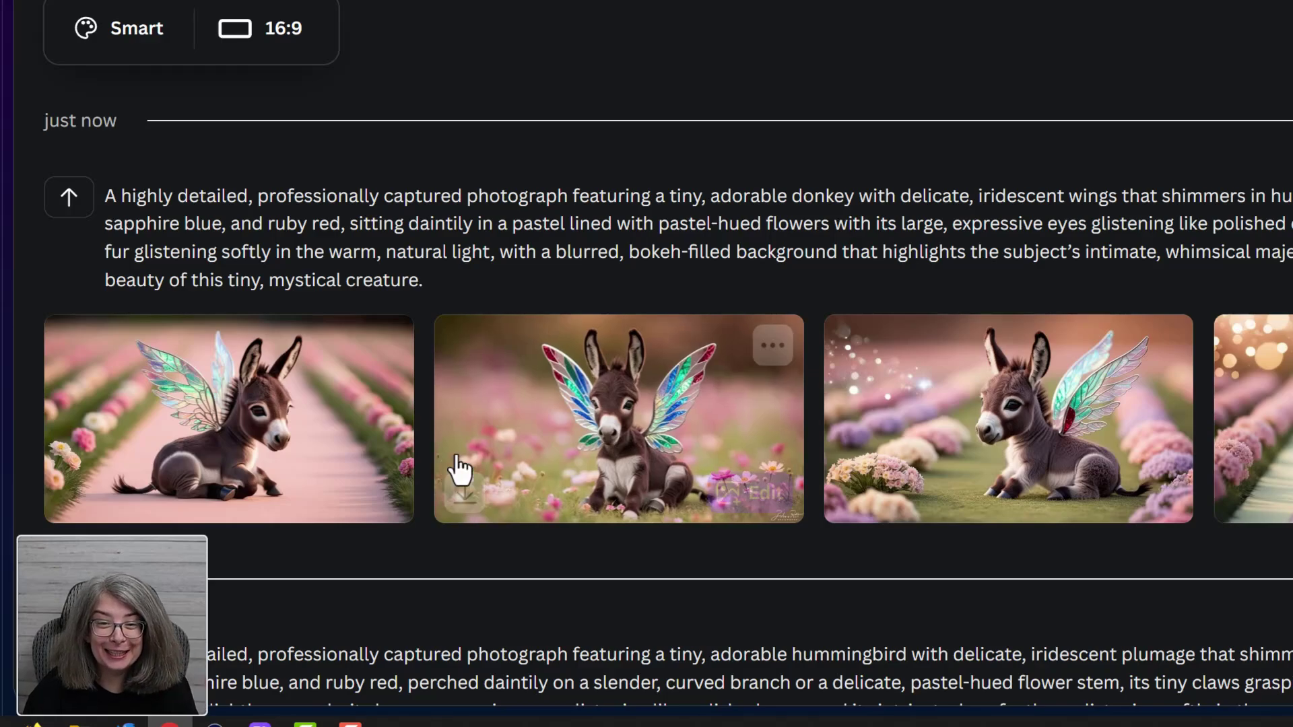
mouse_move(228, 419)
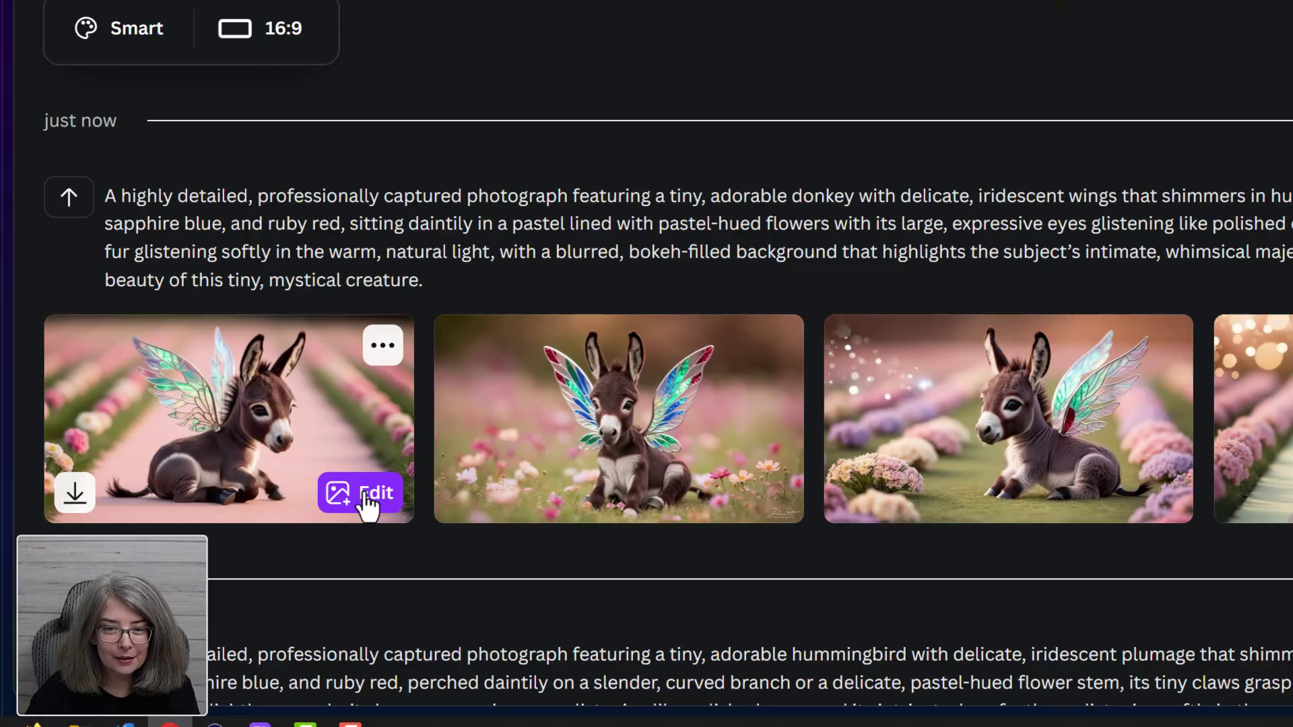
Open the first donkey image in the editor and show the Uploads panel.
click(365, 499)
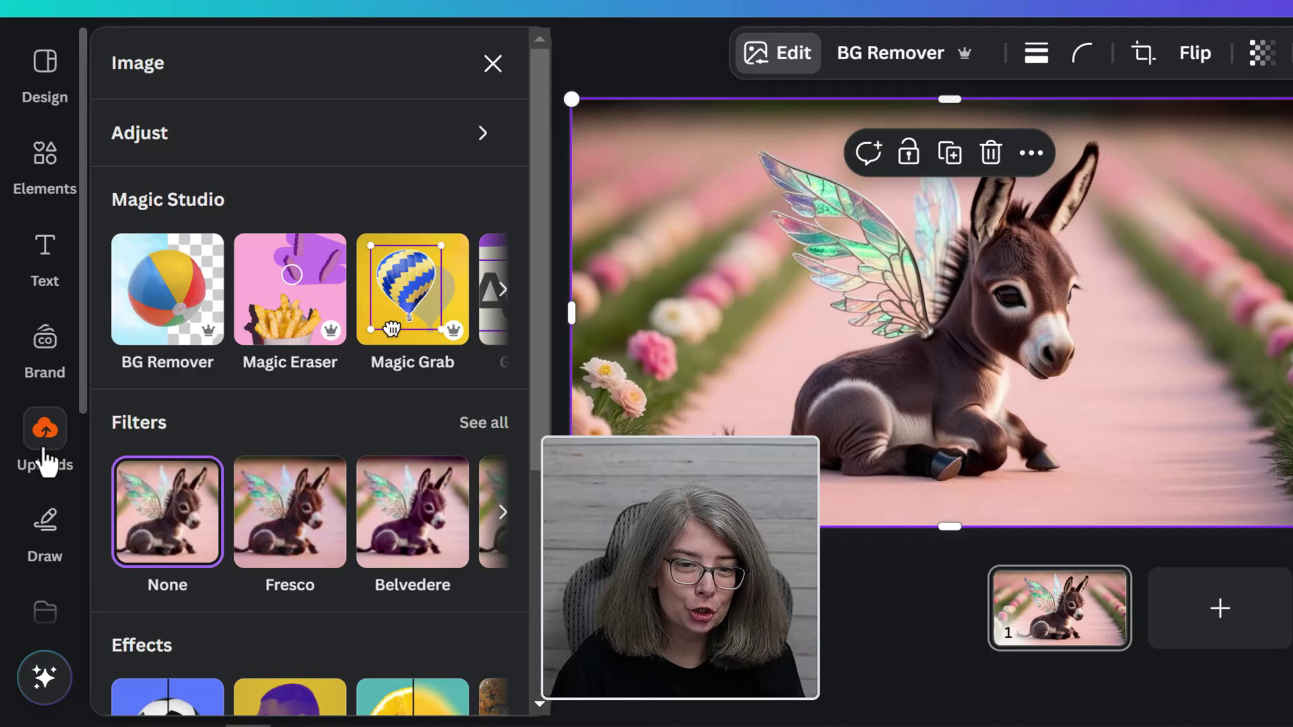
click(43, 440)
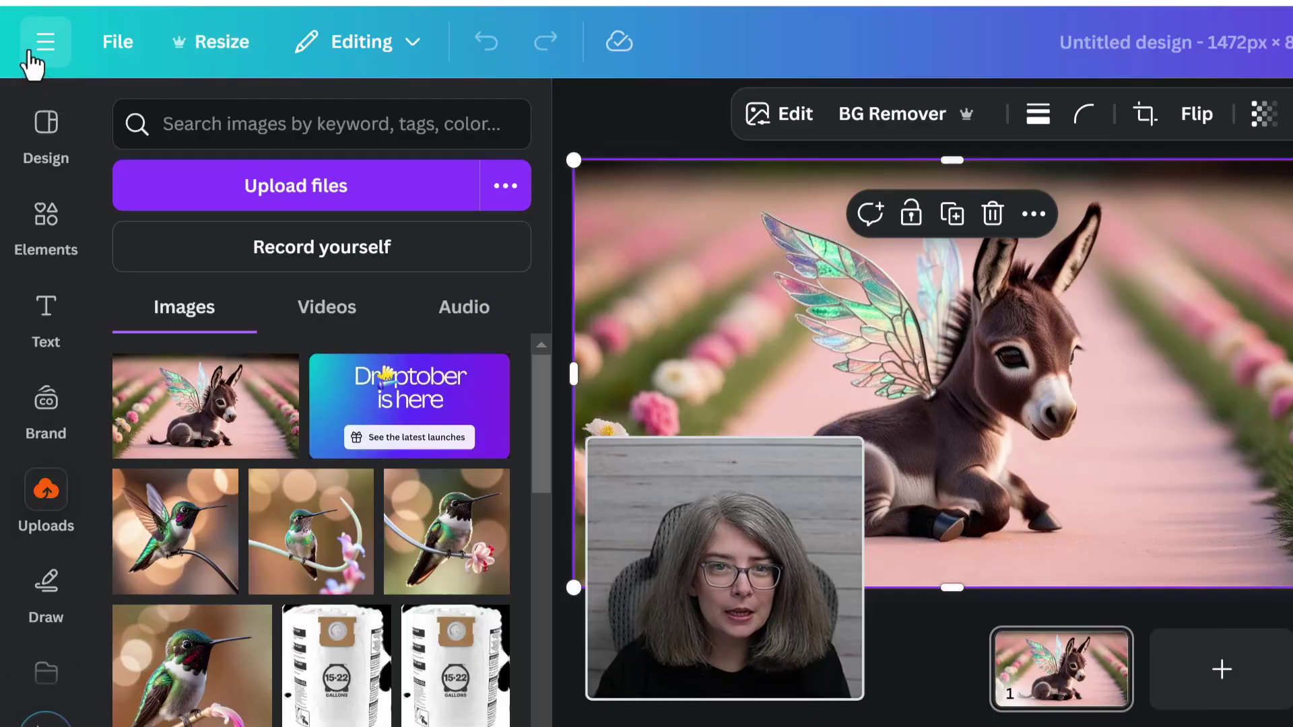
Return home, reopen Dream Lab, and view the second donkey image's options.
click(29, 52)
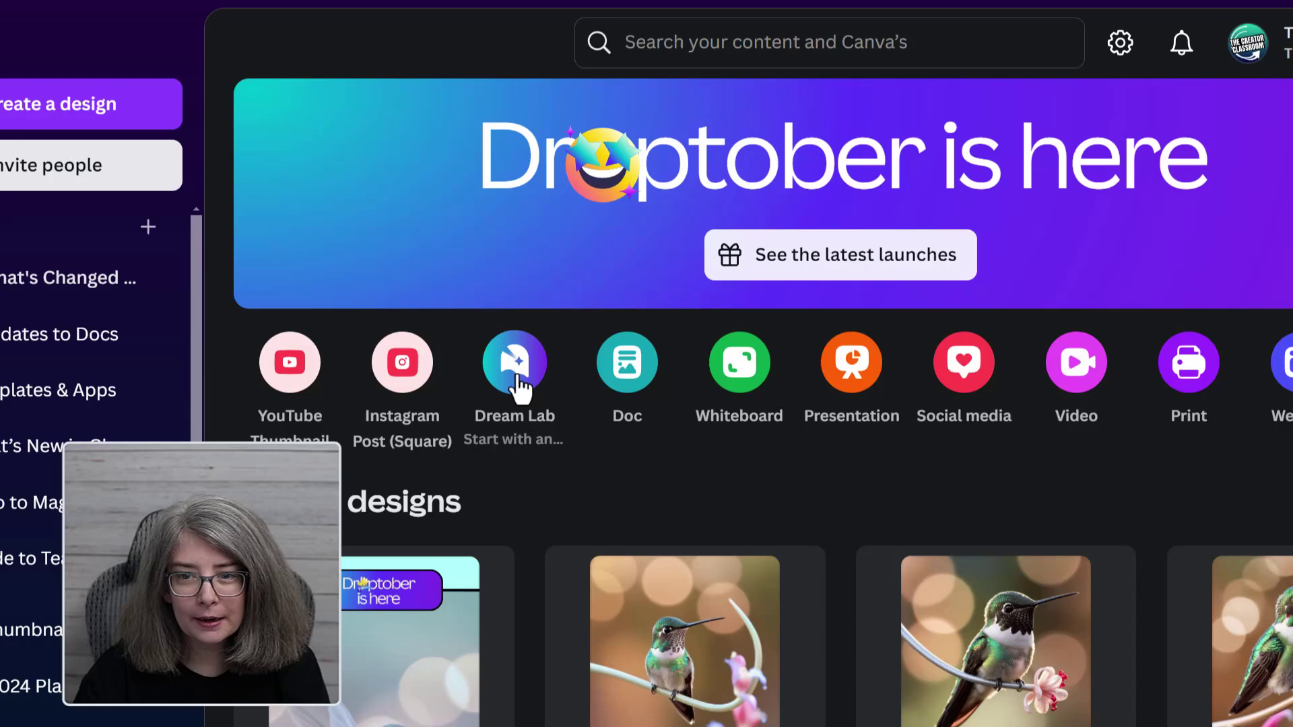
click(517, 384)
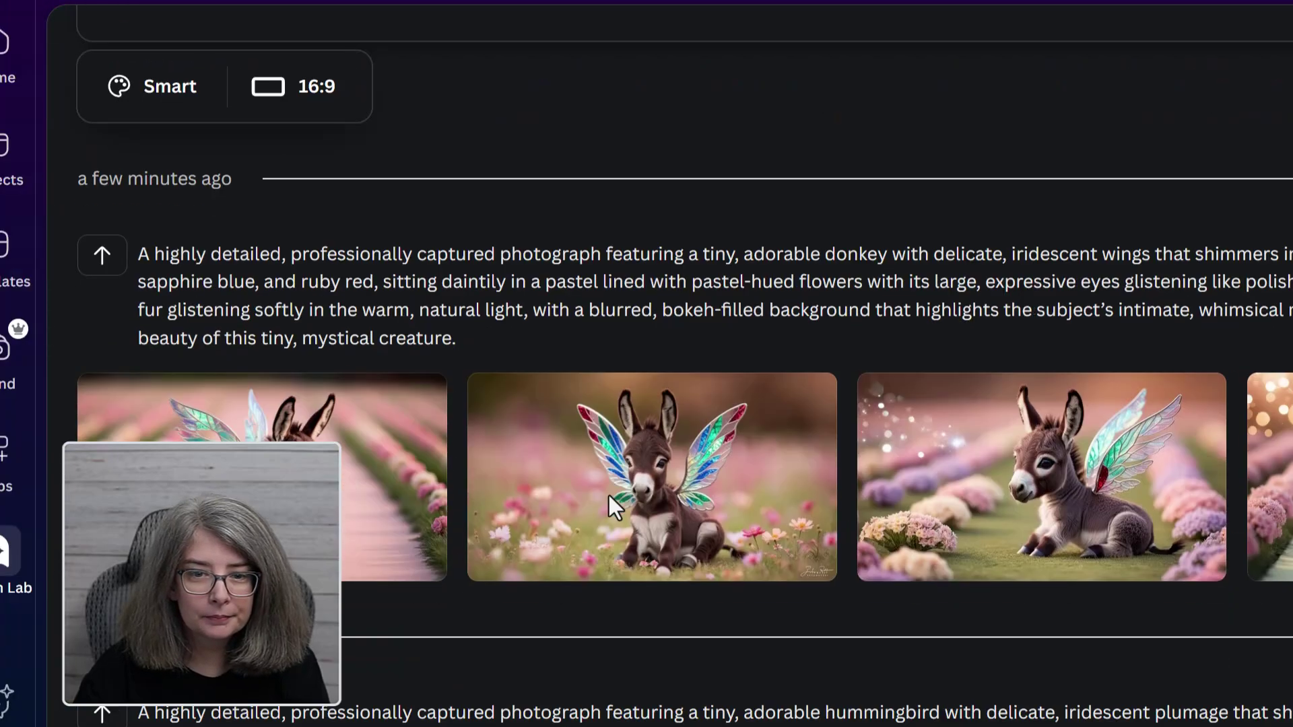
scroll(616, 505, down, 2)
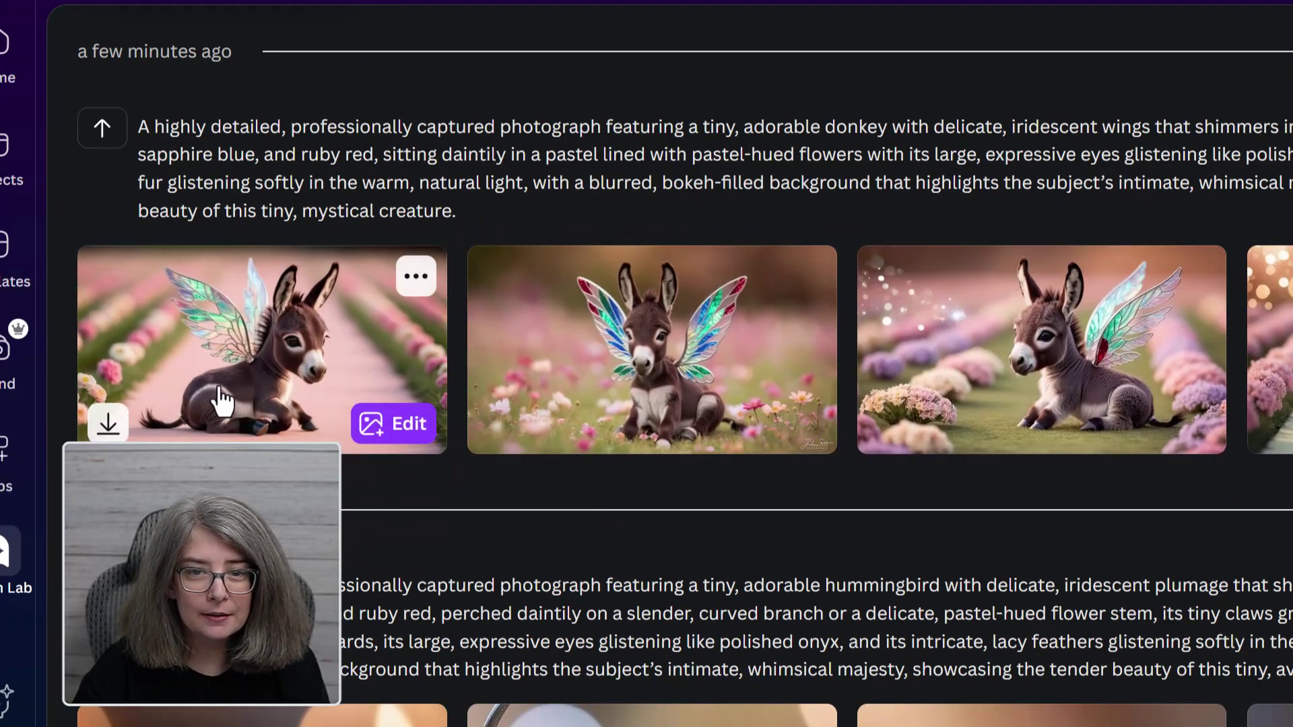
scroll(667, 456, down, 2)
scroll(694, 496, down, 2)
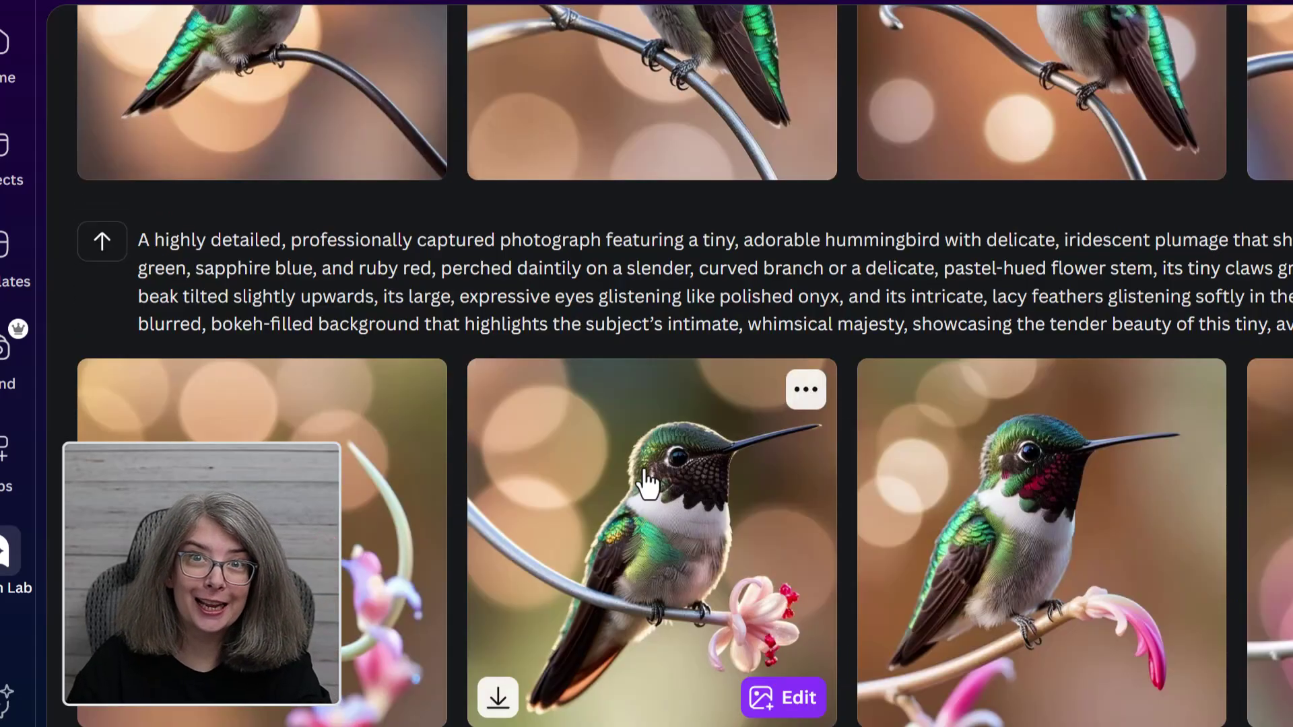
scroll(647, 483, up, 3)
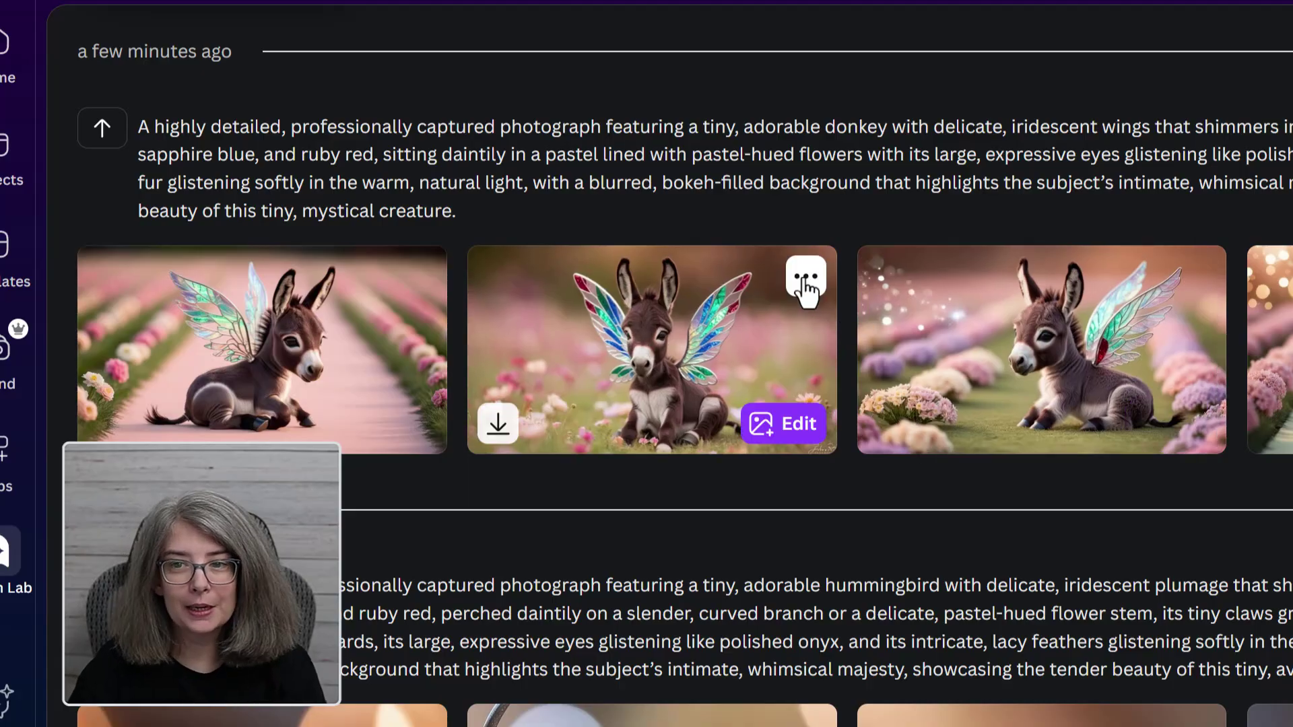
click(805, 284)
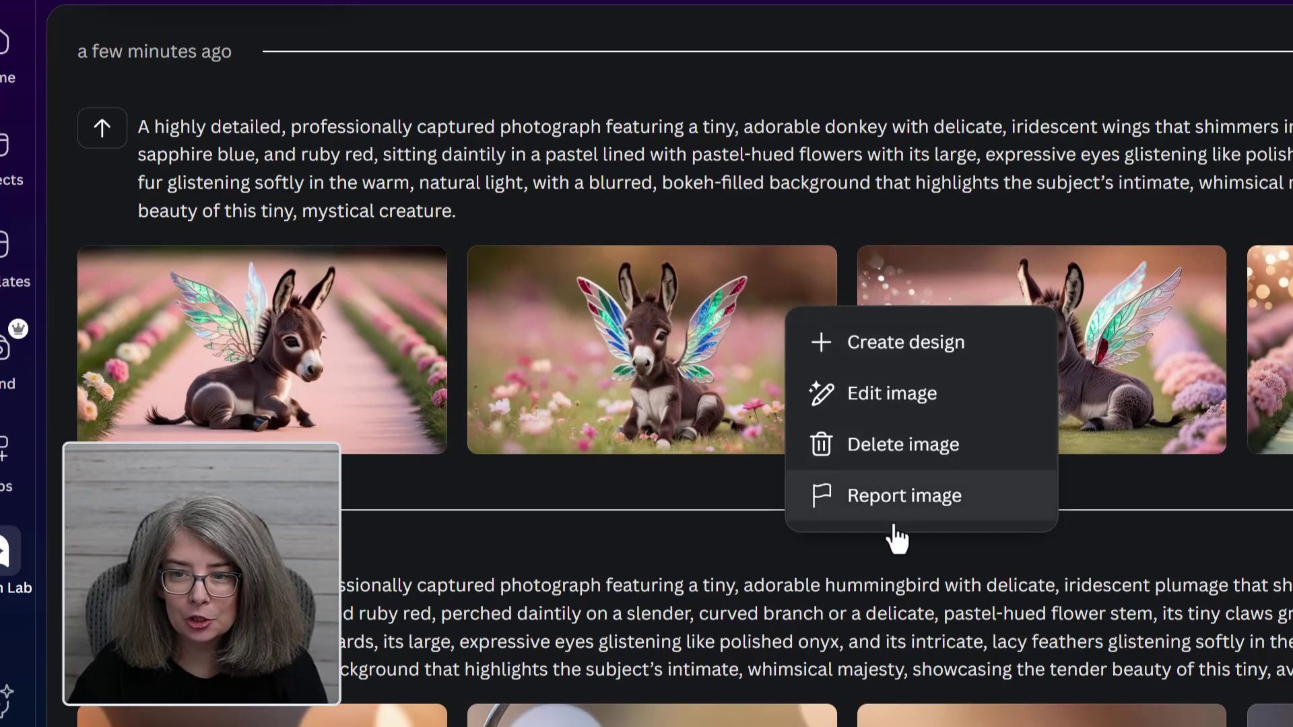
scroll(1050, 455, up, 2)
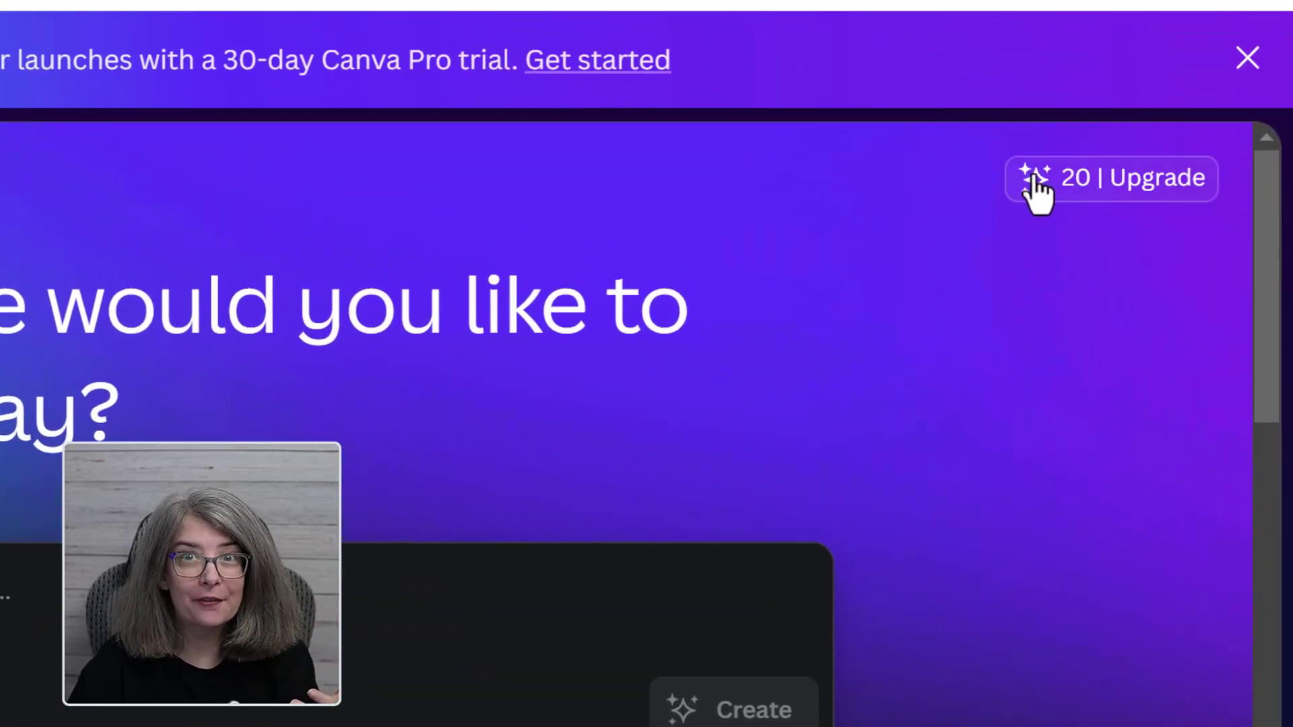
View the Canva Pro offer for more credits, then dismiss it.
click(1035, 179)
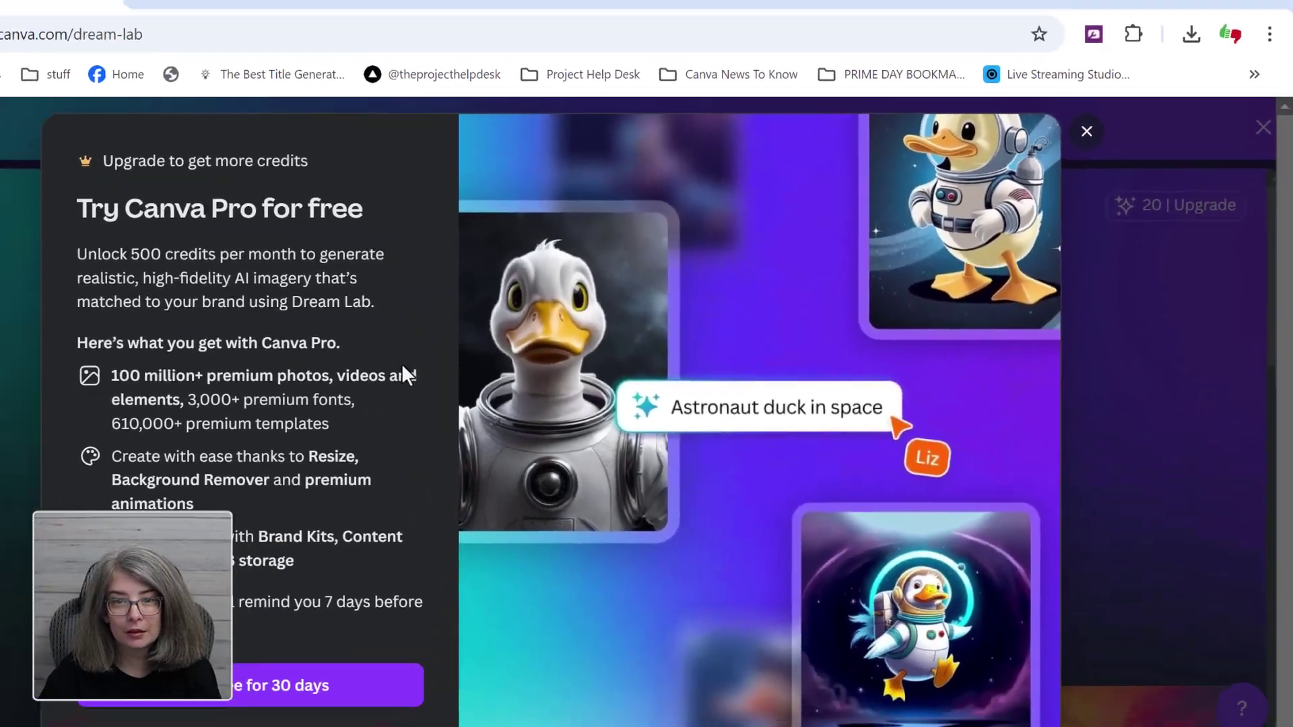
key(Escape)
scroll(677, 528, down, 3)
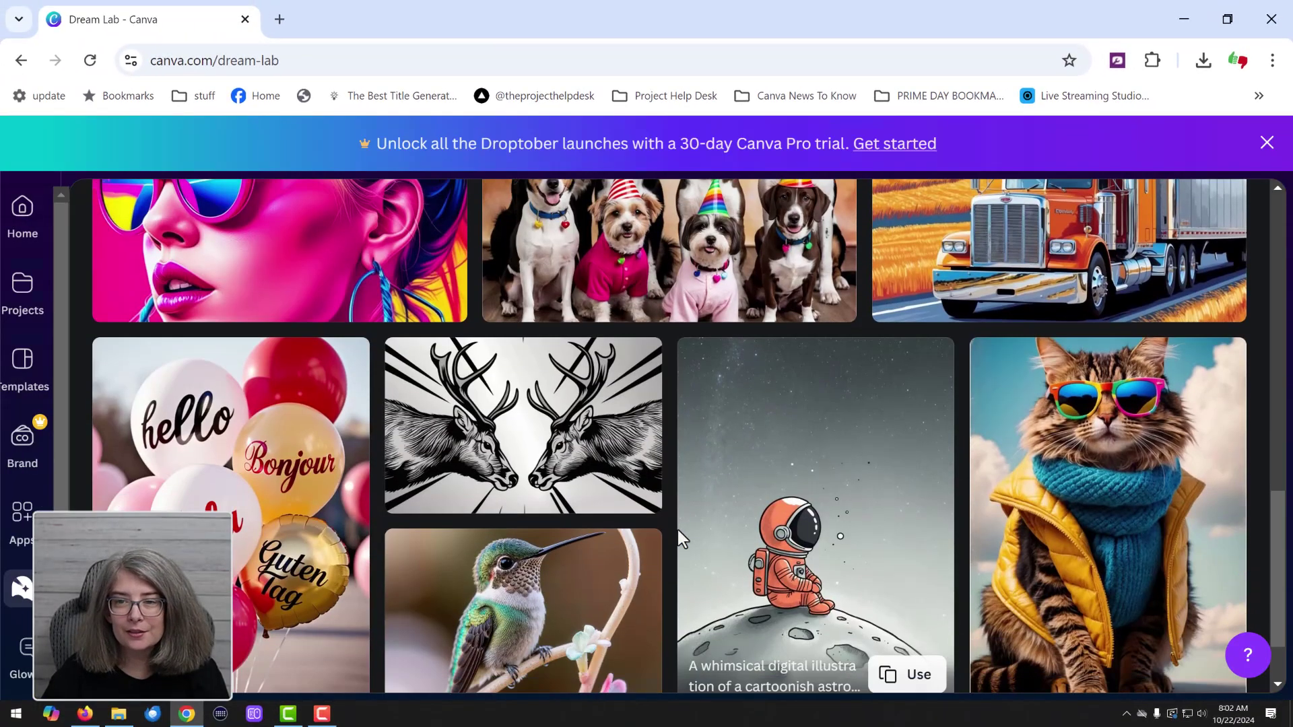
scroll(678, 530, down, 2)
scroll(677, 530, up, 5)
scroll(678, 530, up, 5)
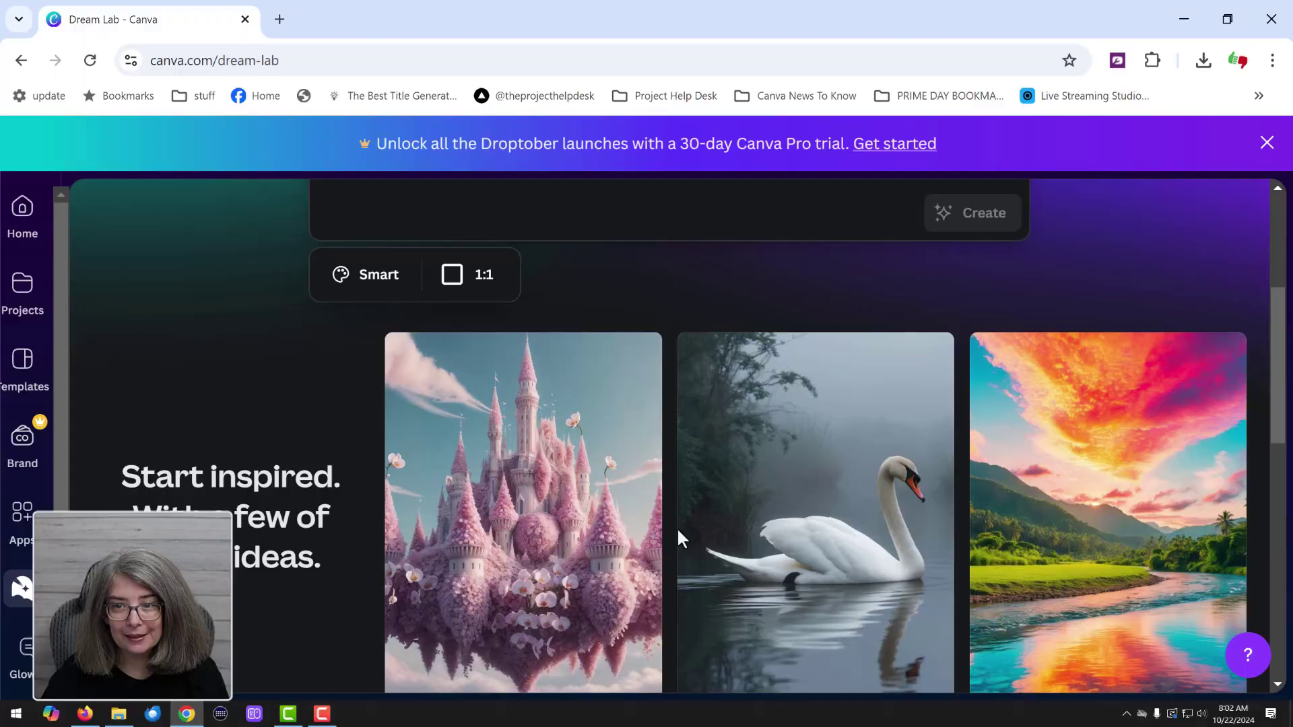
scroll(678, 529, up, 3)
scroll(678, 529, down, 12)
scroll(678, 530, up, 10)
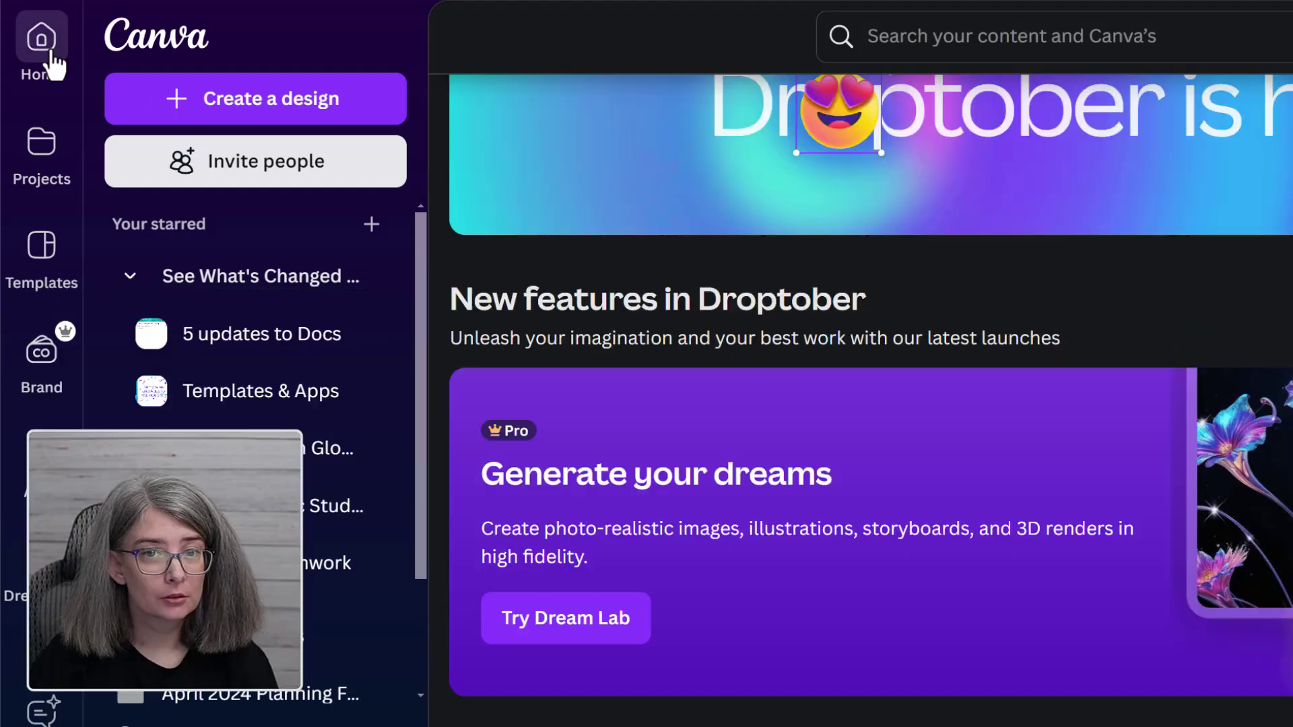
Go to the home page and open the latest Droptober launches page.
click(41, 38)
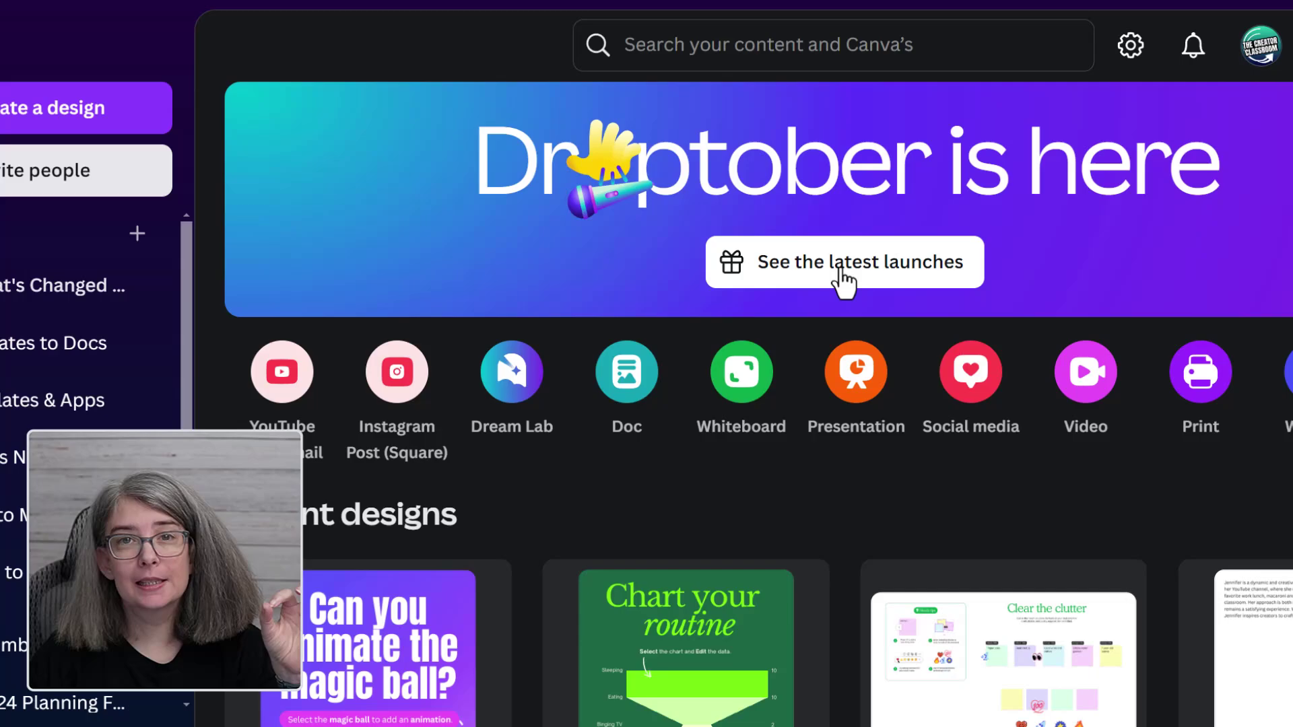
click(846, 272)
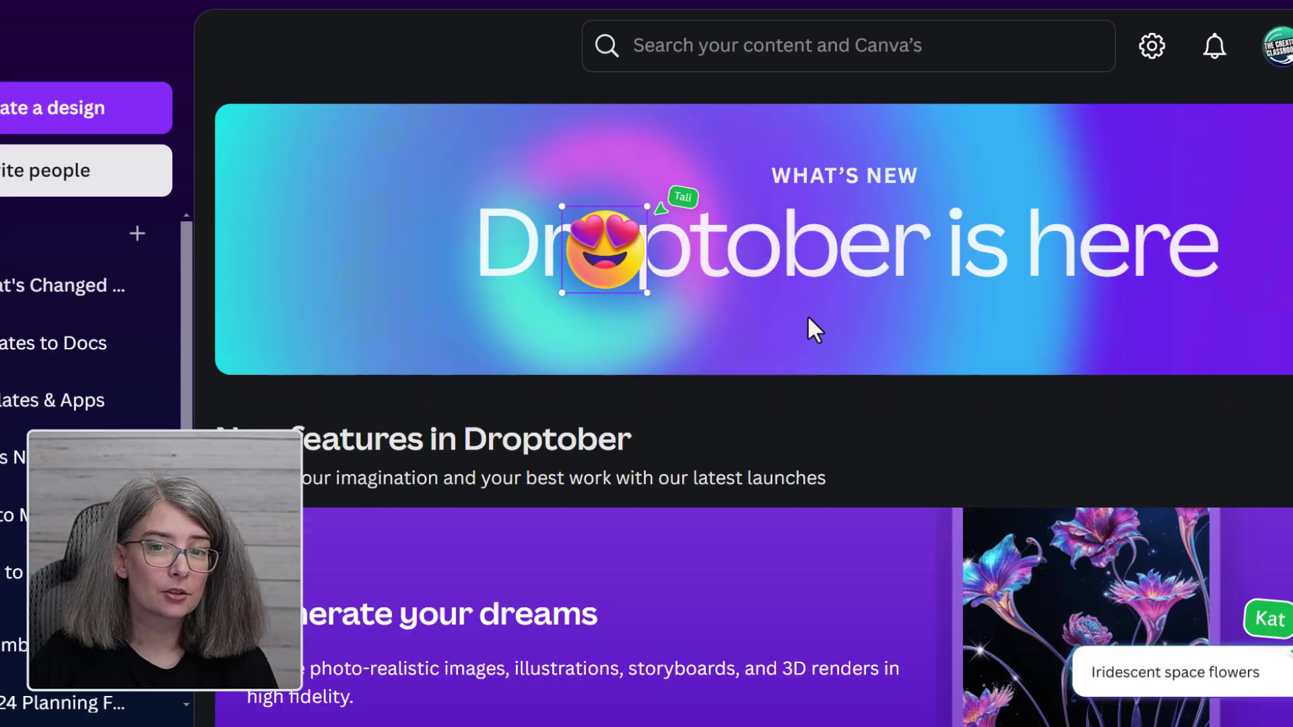
scroll(529, 476, down, 3)
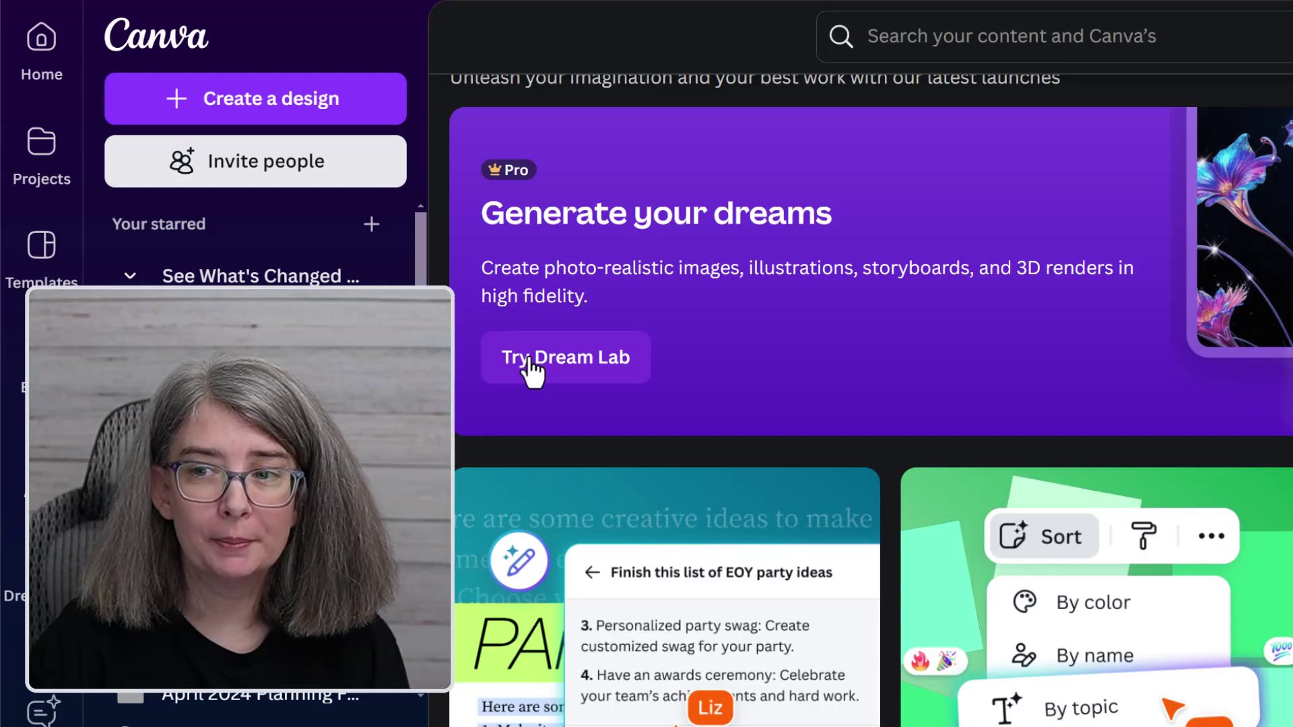
scroll(531, 370, down, 3)
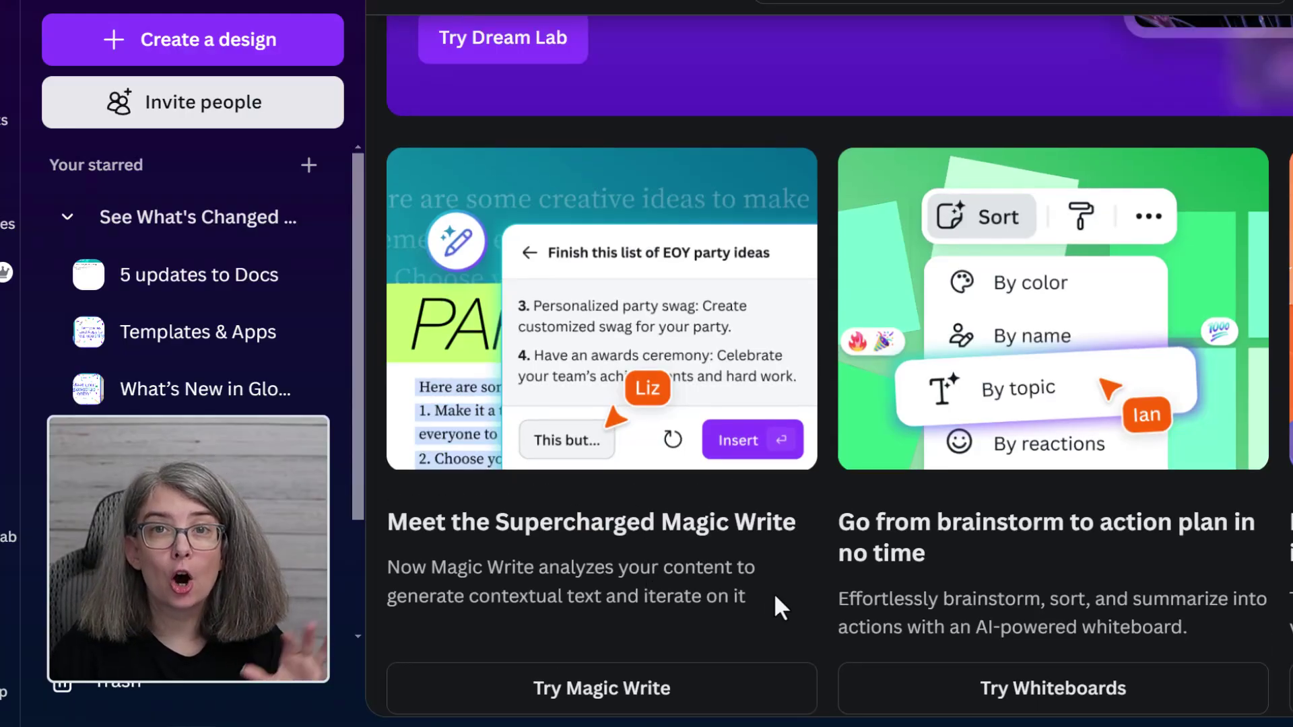
scroll(774, 593, down, 1)
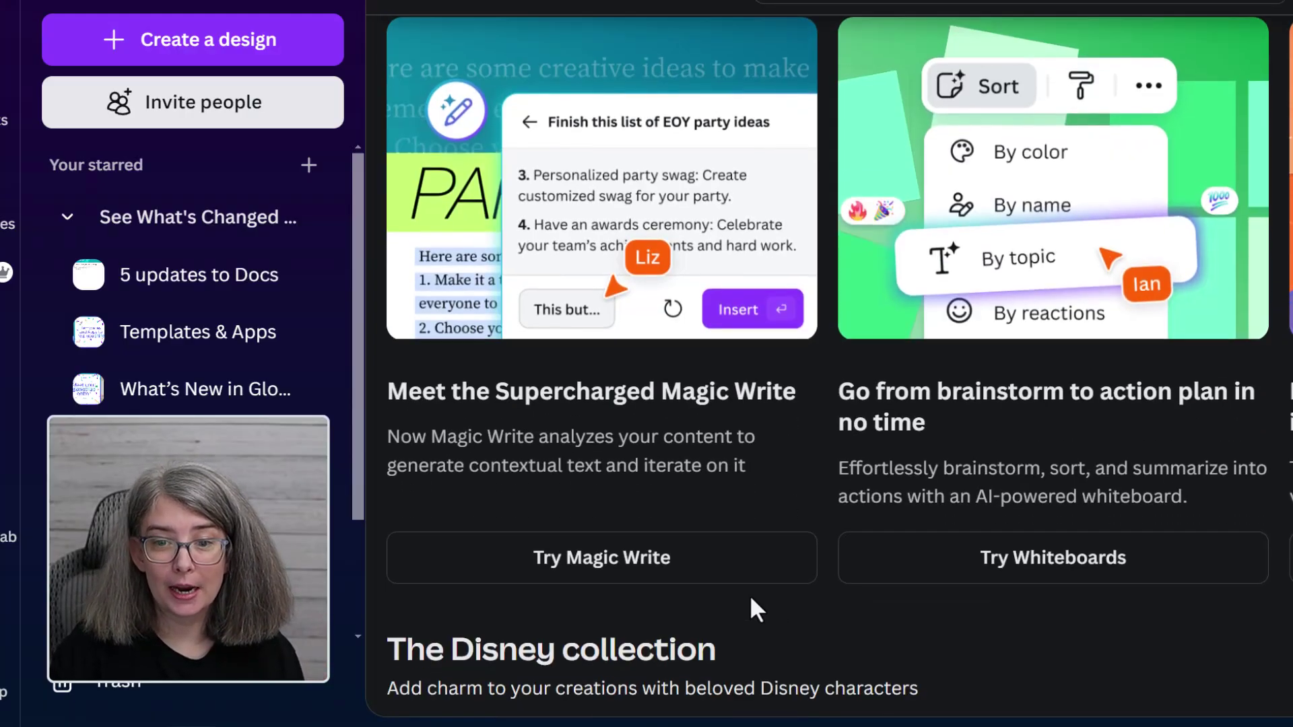
Open the Magic Write doc, AI Powered Whiteboards and Charts examples in new tabs.
click(614, 572)
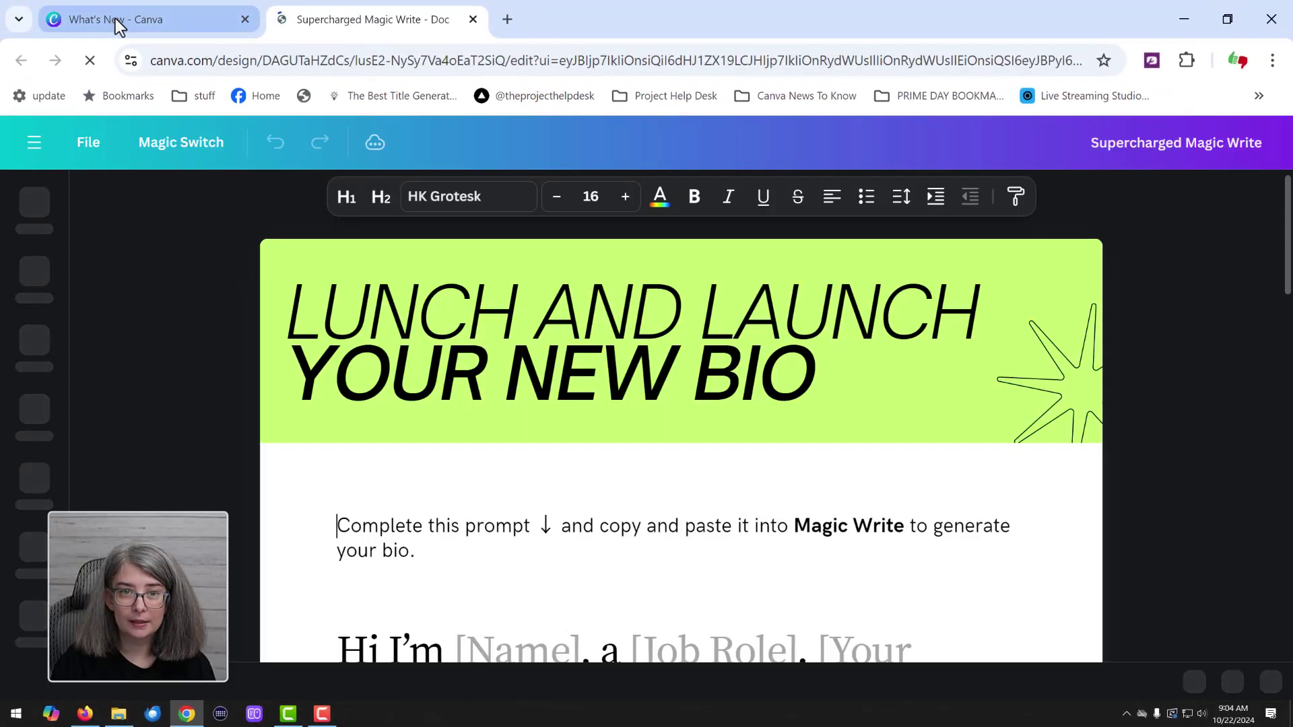
click(116, 18)
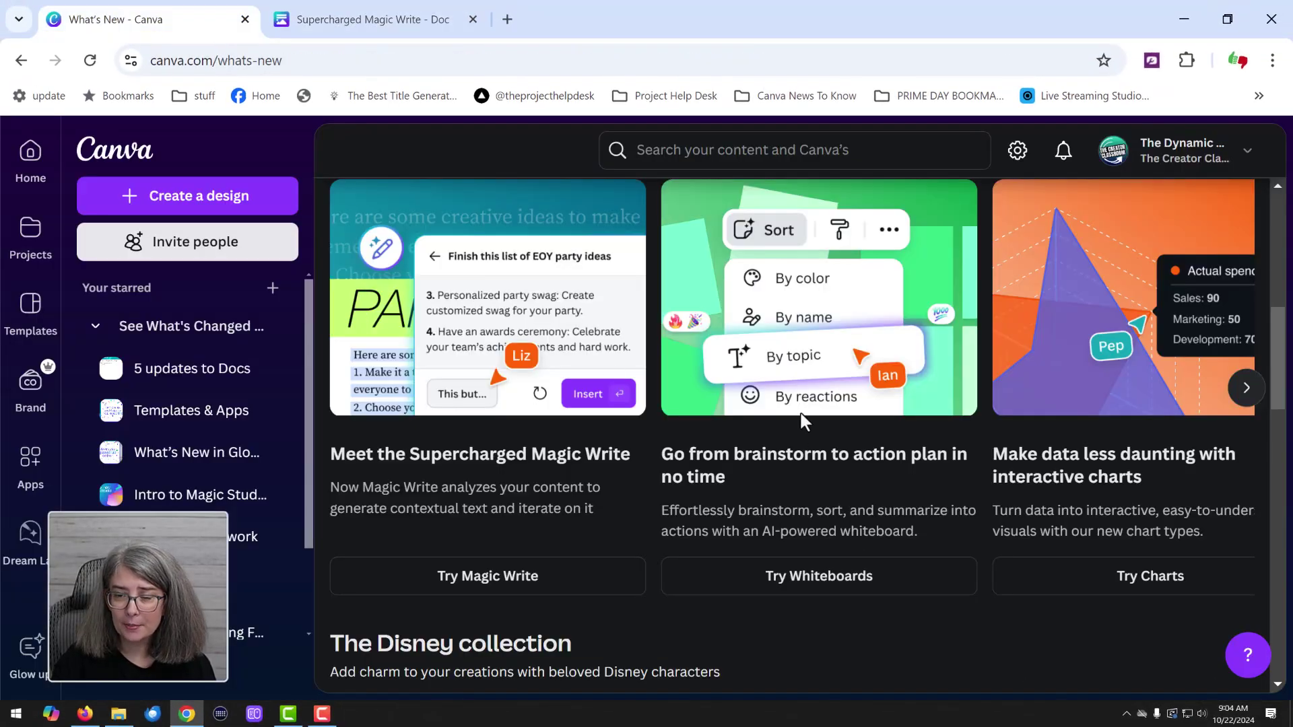
click(780, 578)
click(119, 20)
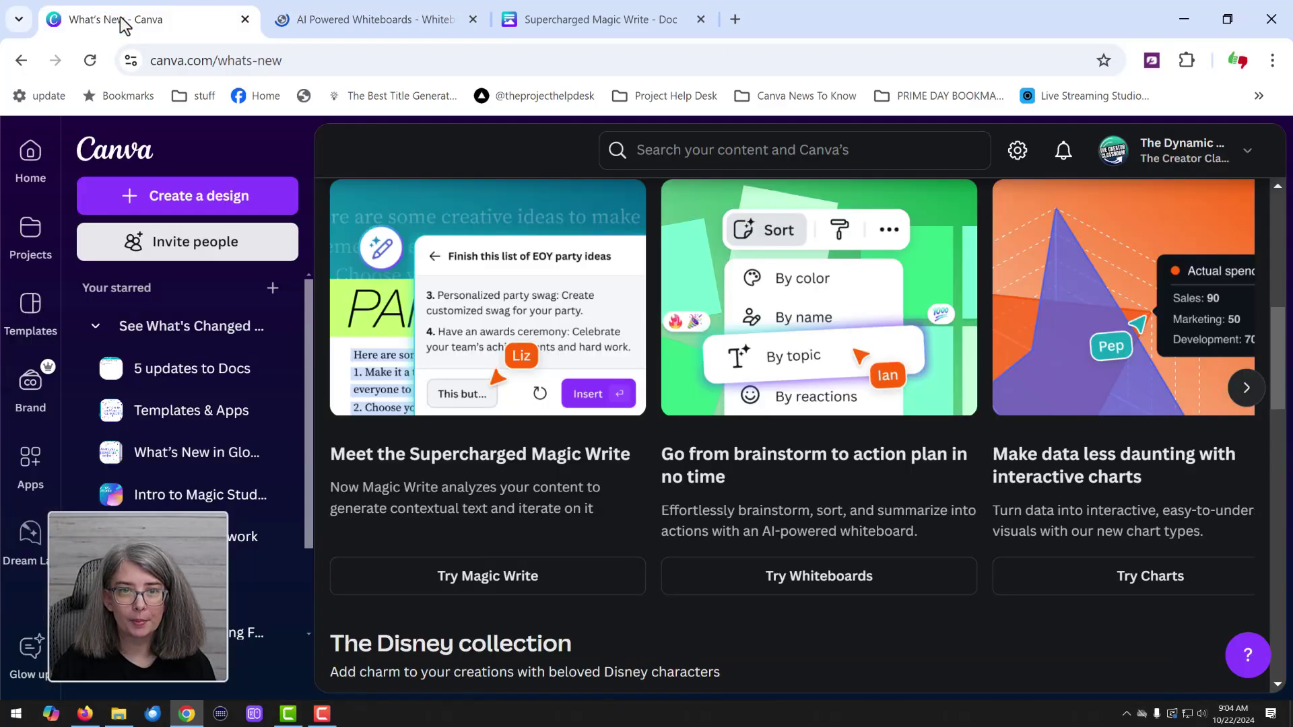
click(1159, 584)
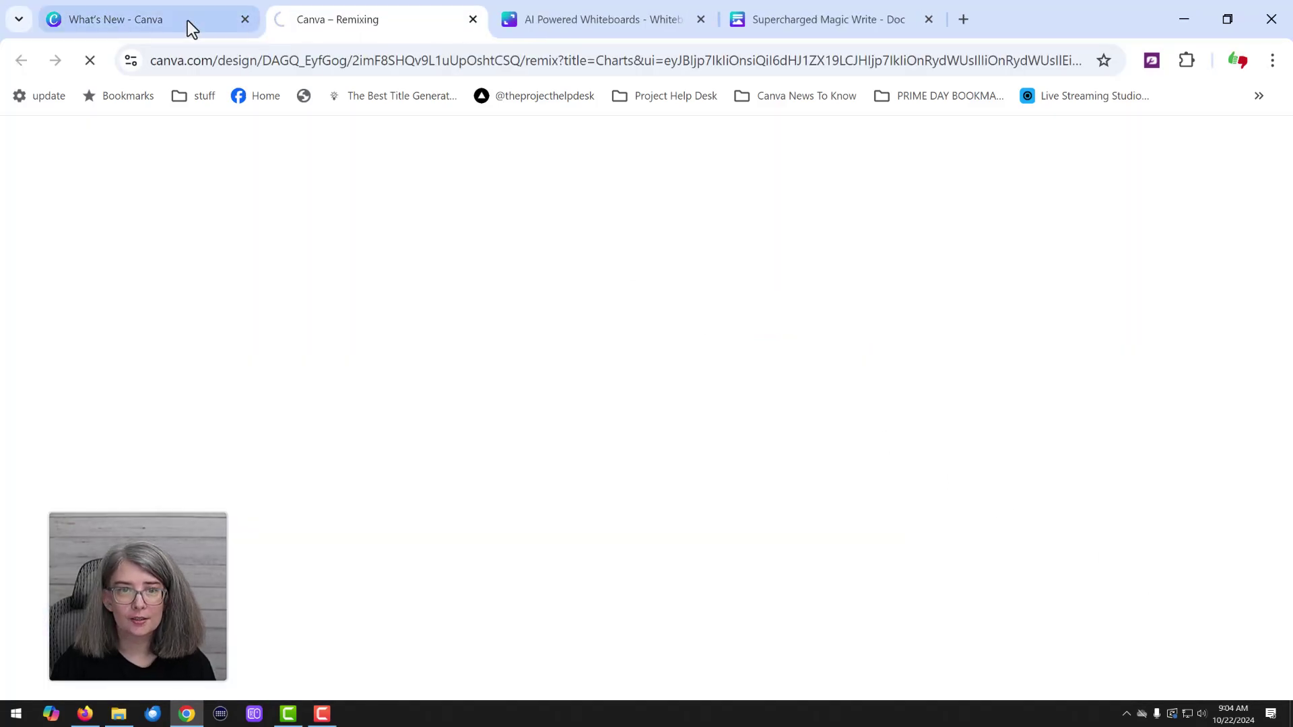
click(160, 27)
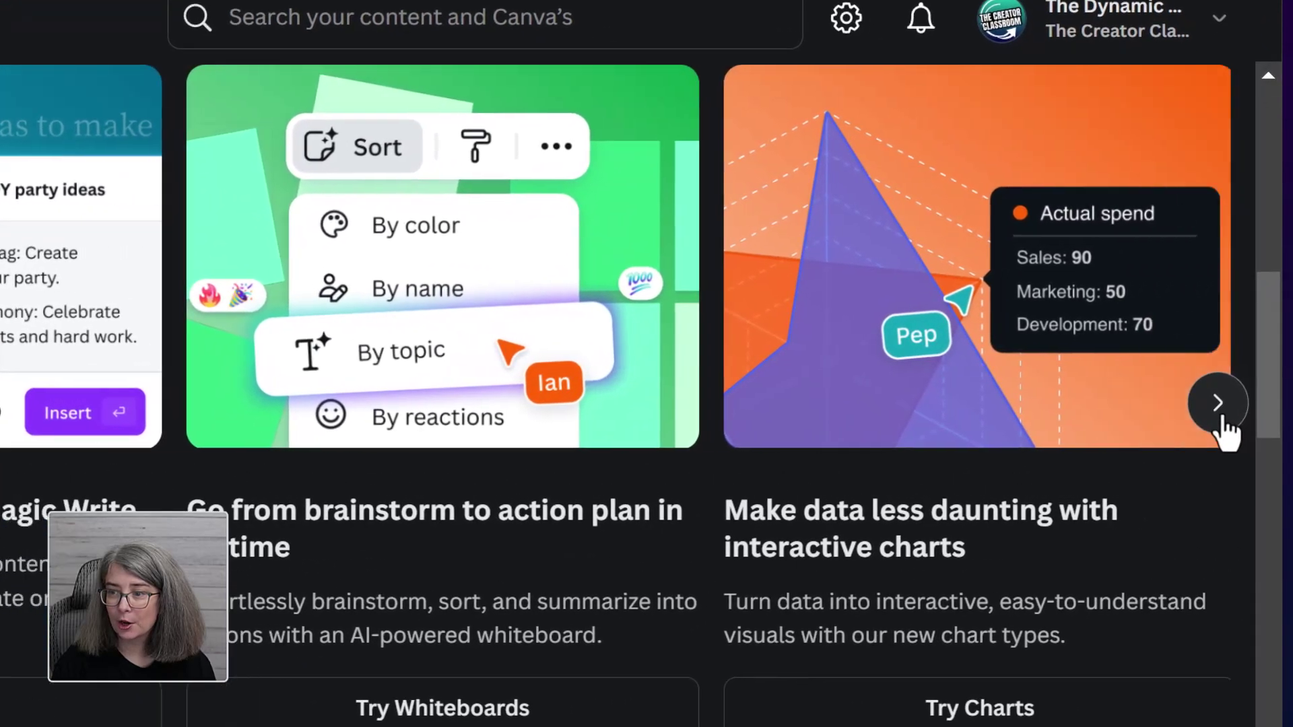
Advance the launch cards and open the pocstock and Small Business Work Kit pages.
click(1248, 392)
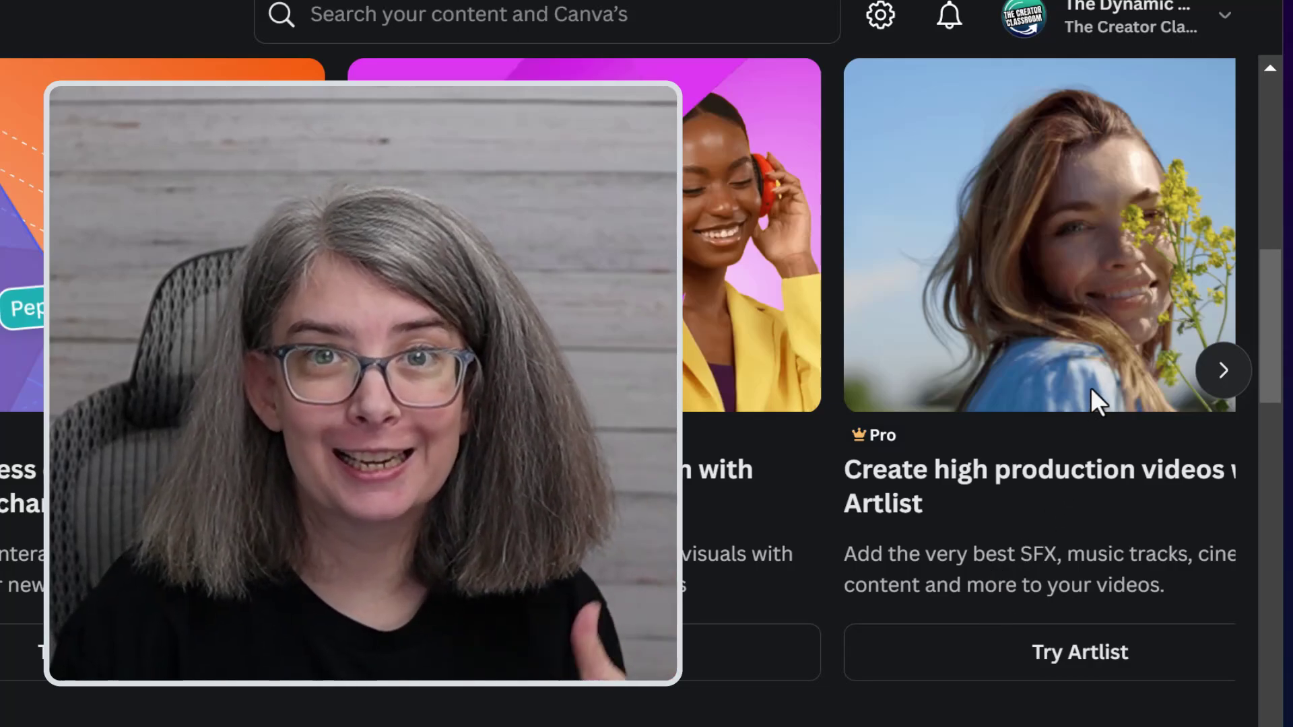
click(1224, 370)
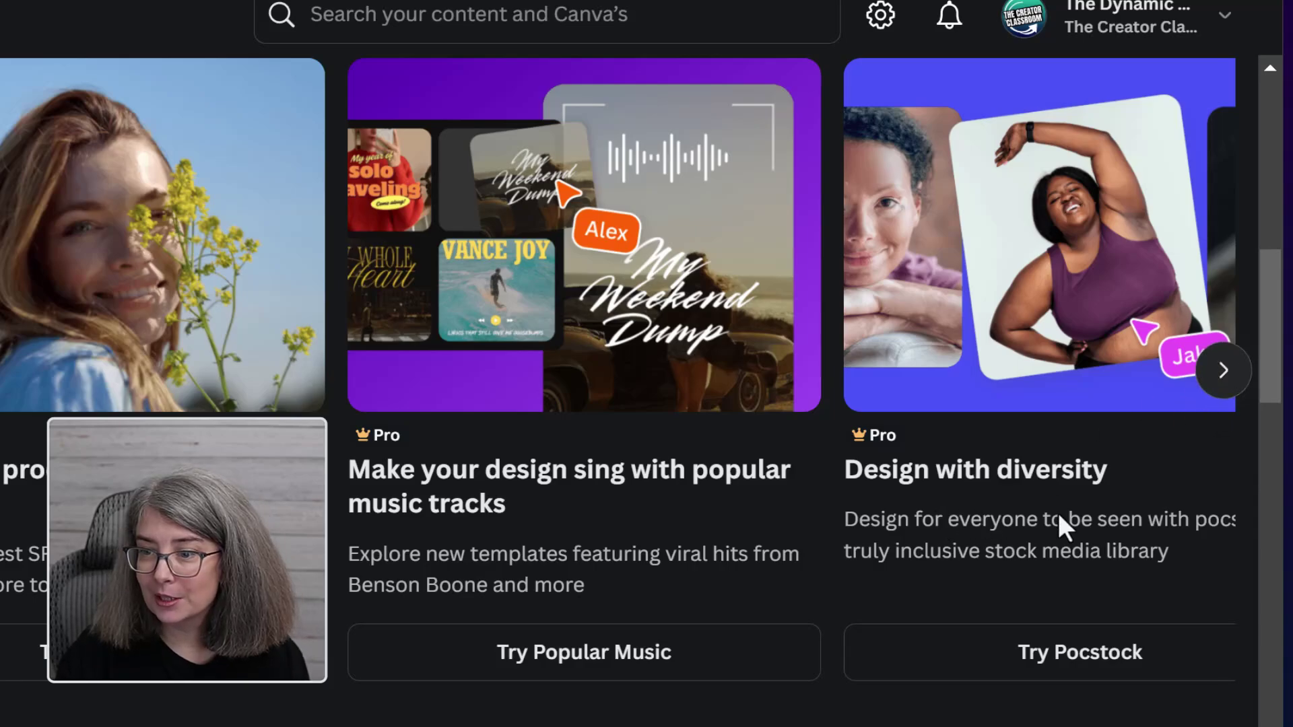
click(1047, 668)
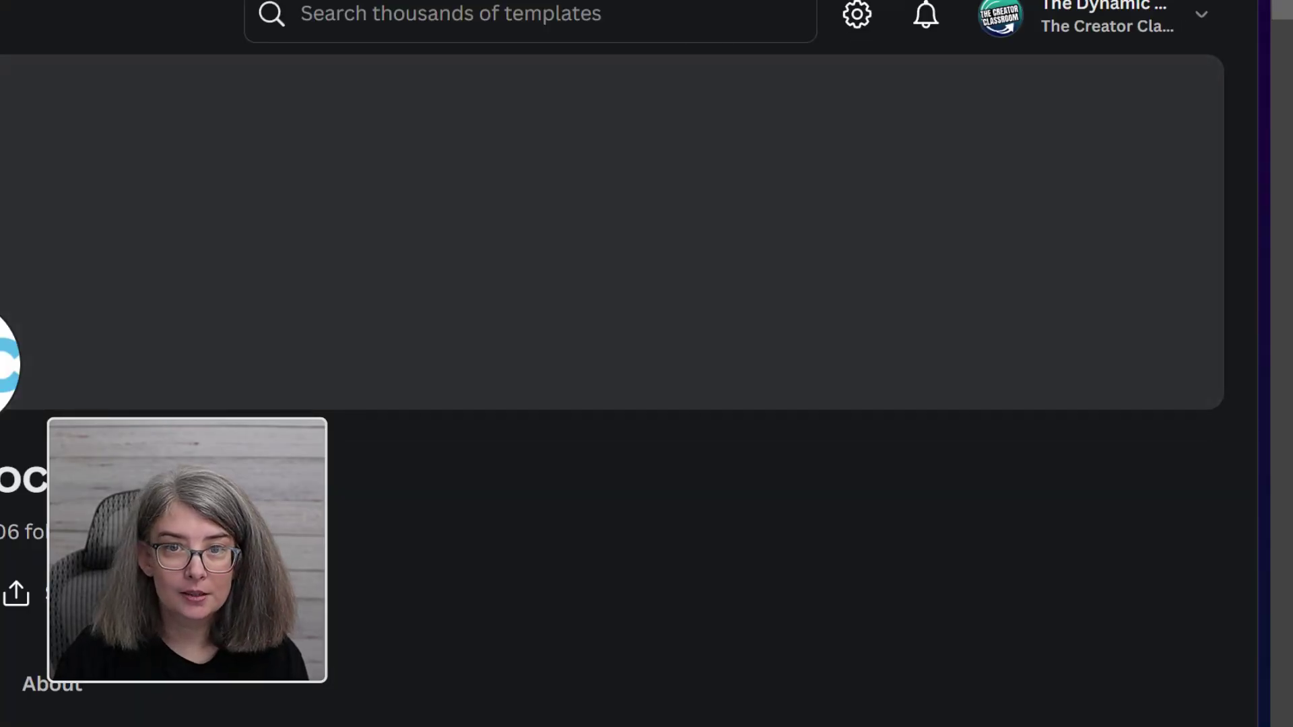
key(alt+Left)
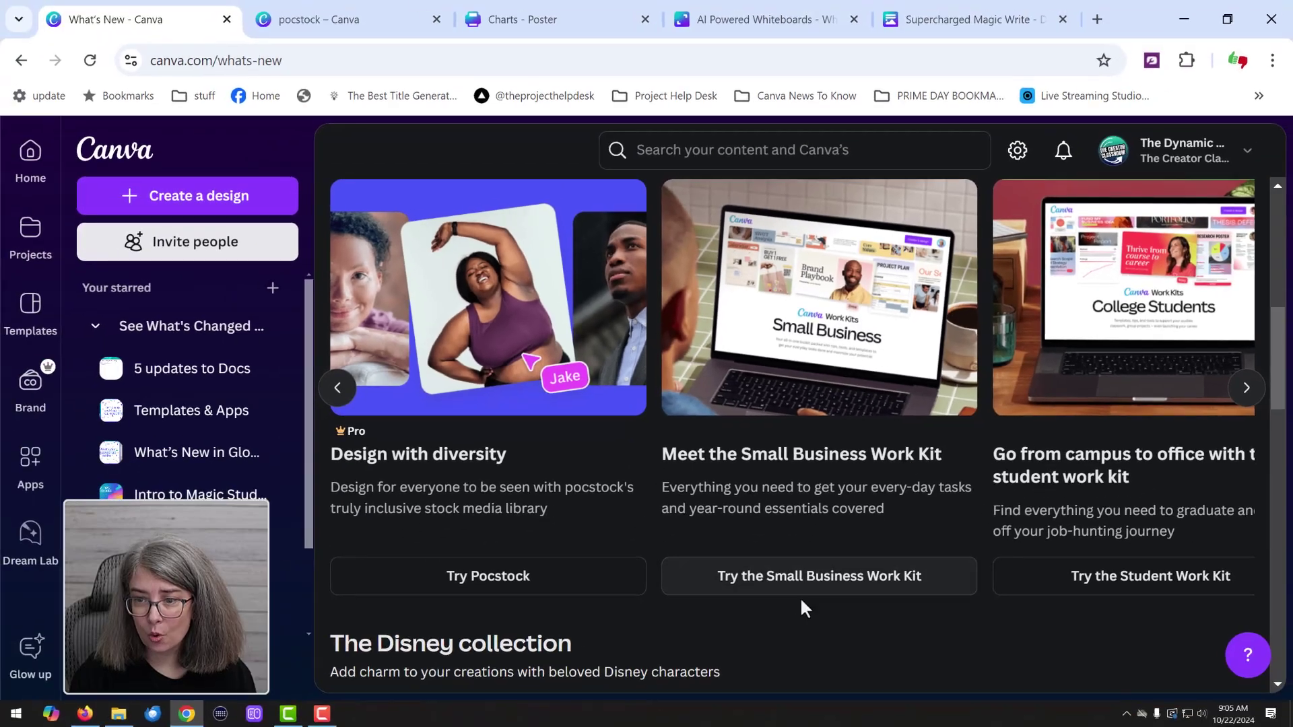
click(805, 576)
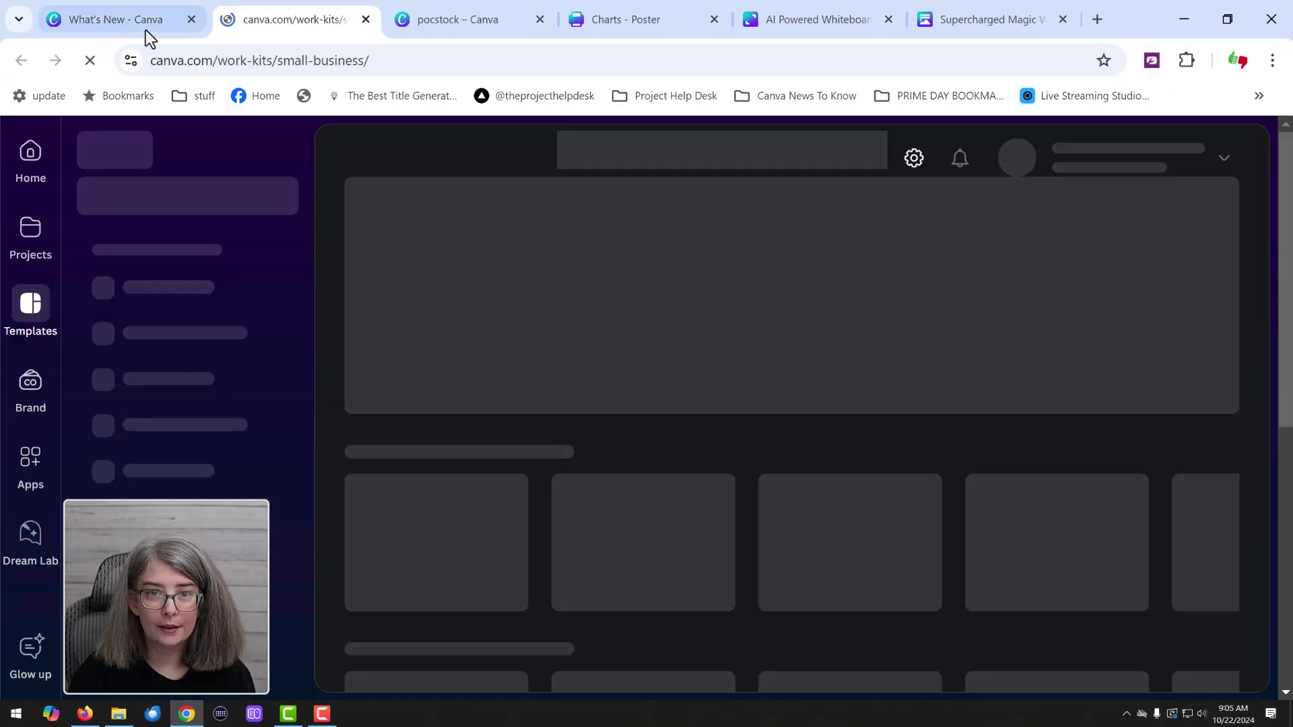
click(146, 22)
click(1244, 388)
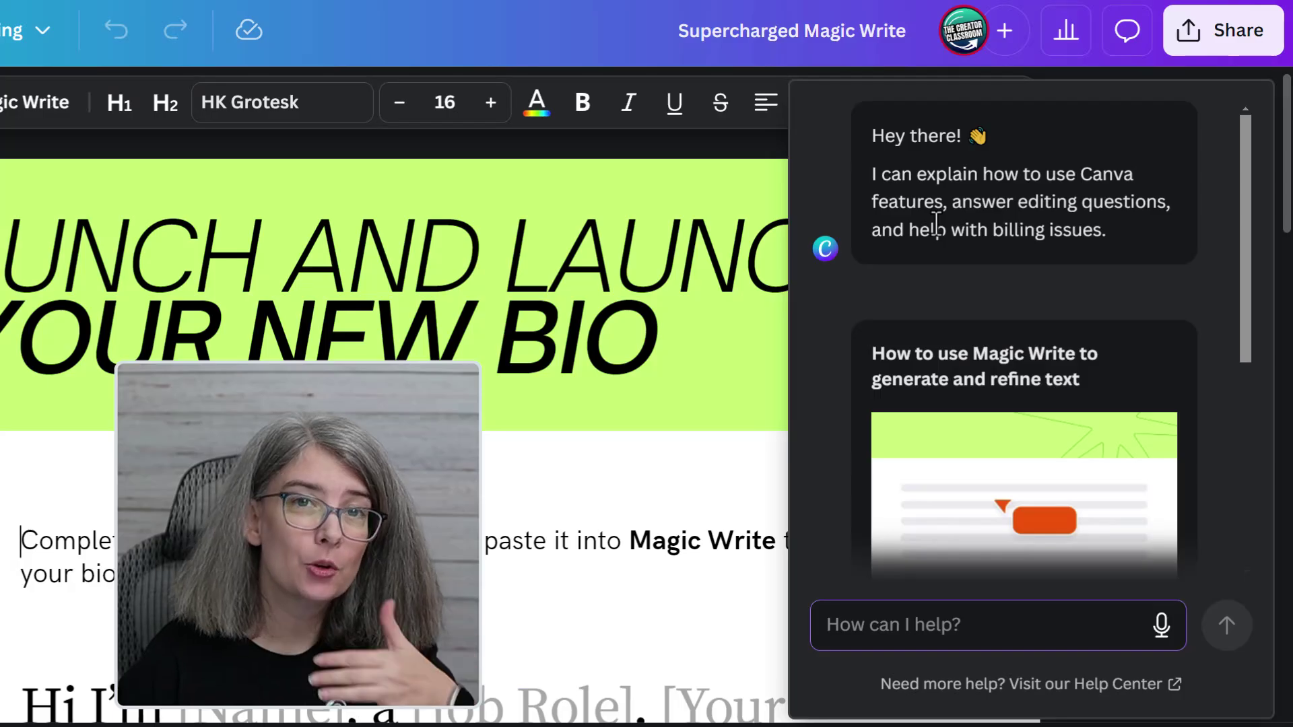
scroll(955, 318, down, 3)
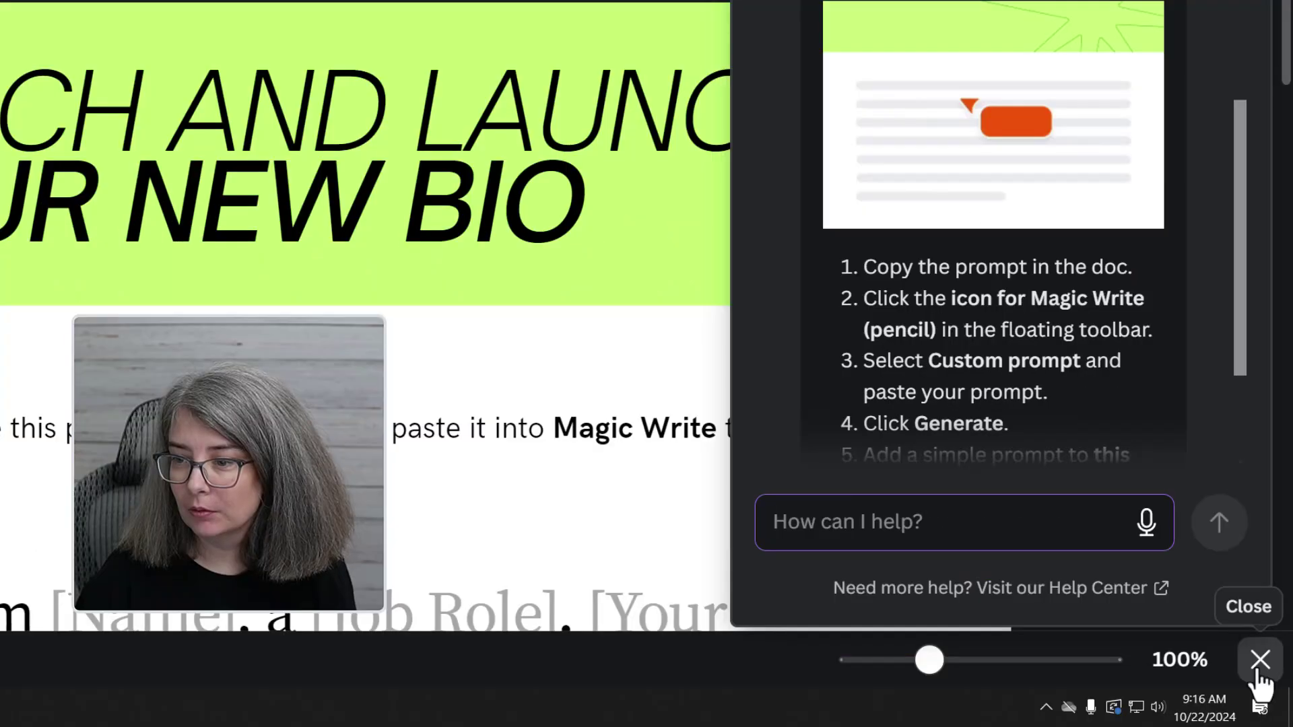
Close the help chat and replace the bio prompt's [Name] and [Job Role] placeholders.
click(1258, 658)
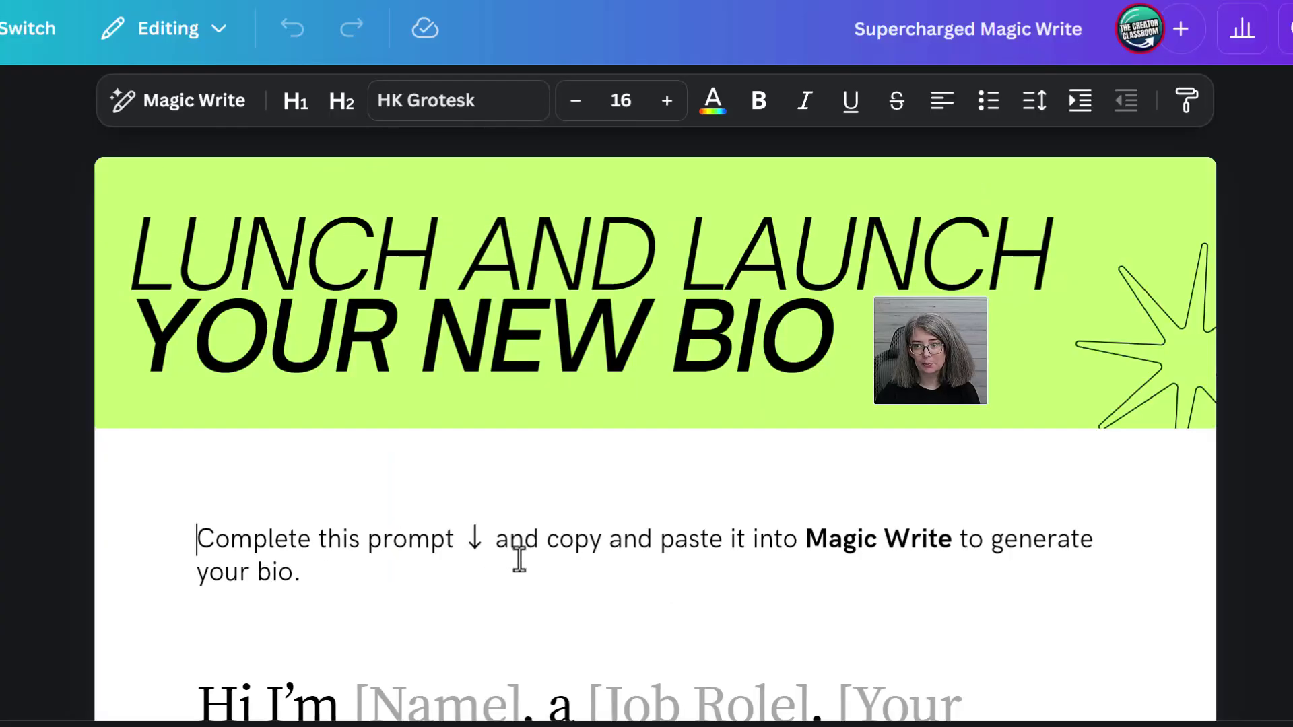
scroll(518, 561, down, 2)
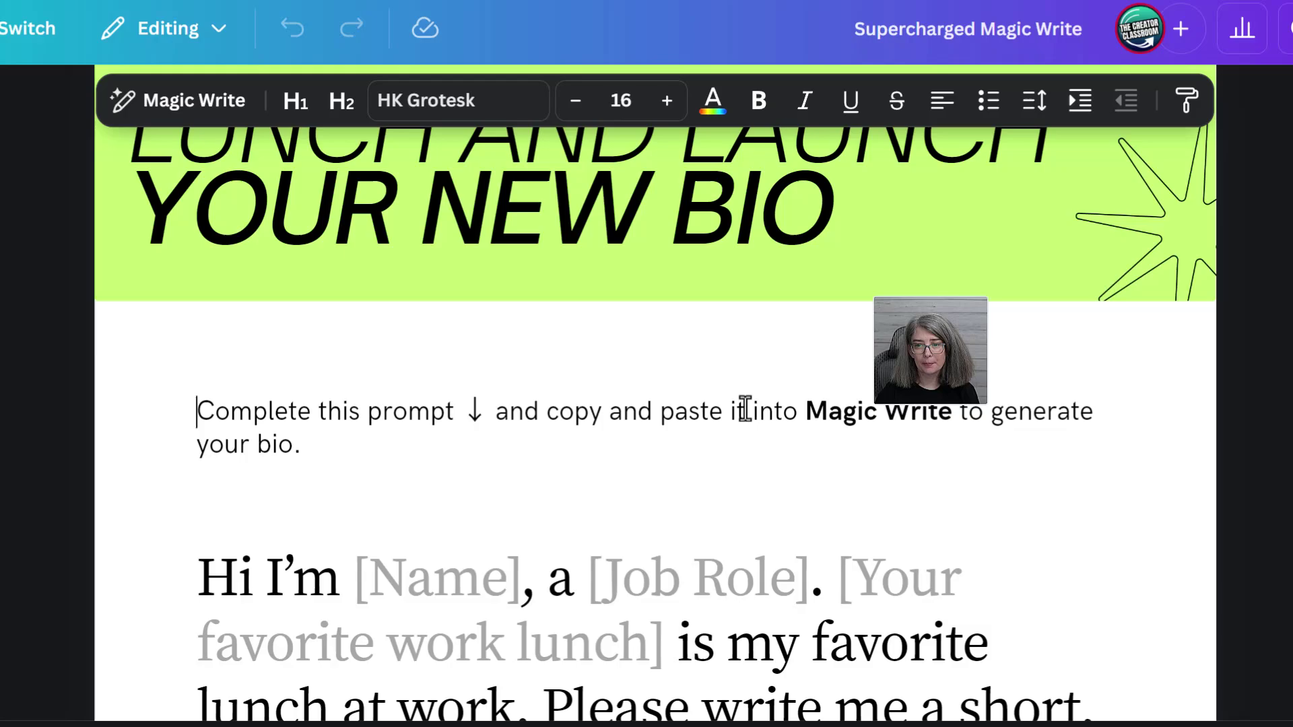
scroll(707, 424, down, 2)
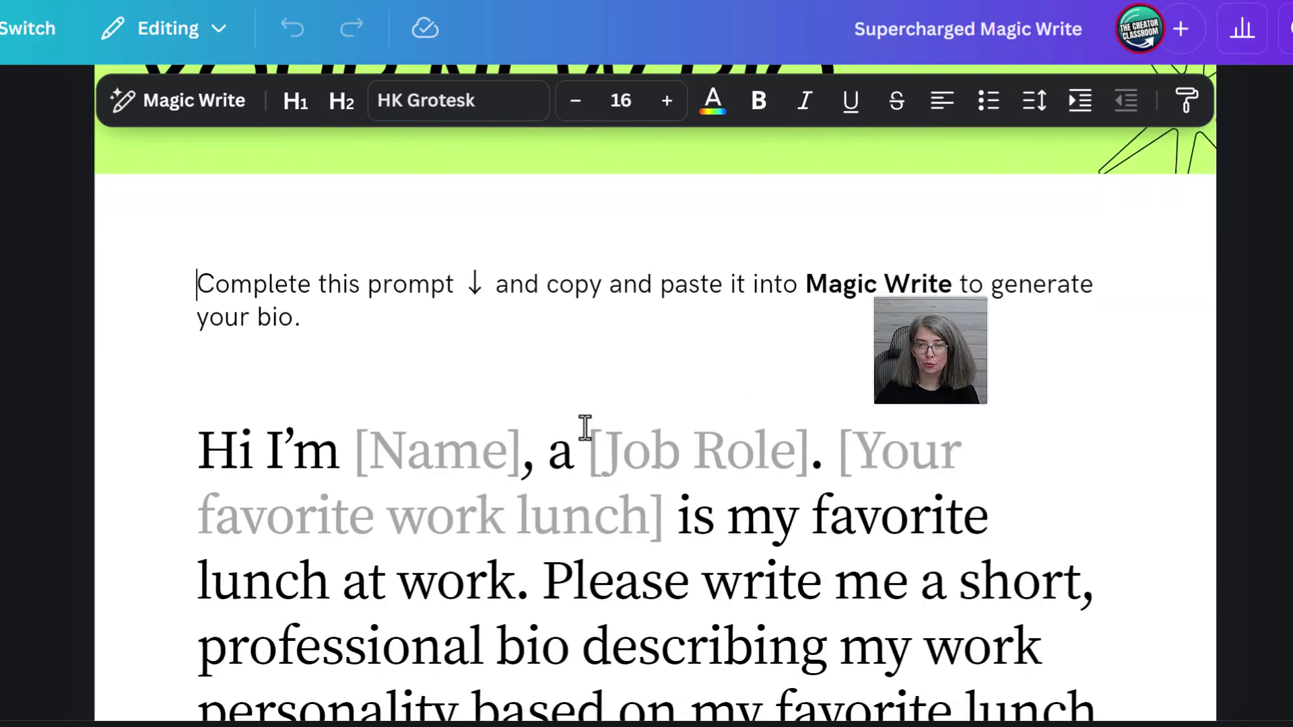
double_click(404, 448)
key(BackSpace)
text(Jennifer)
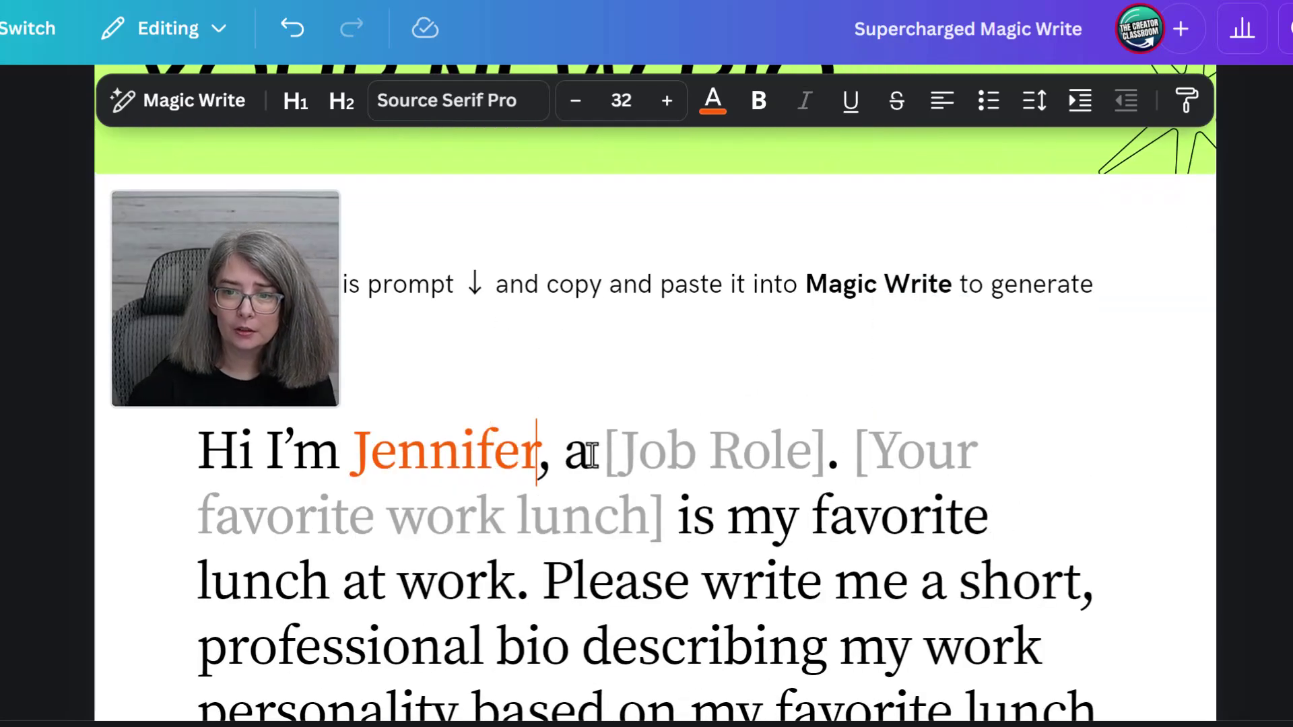
drag(587, 447, 817, 447)
text(Canvassador who teaches creato)
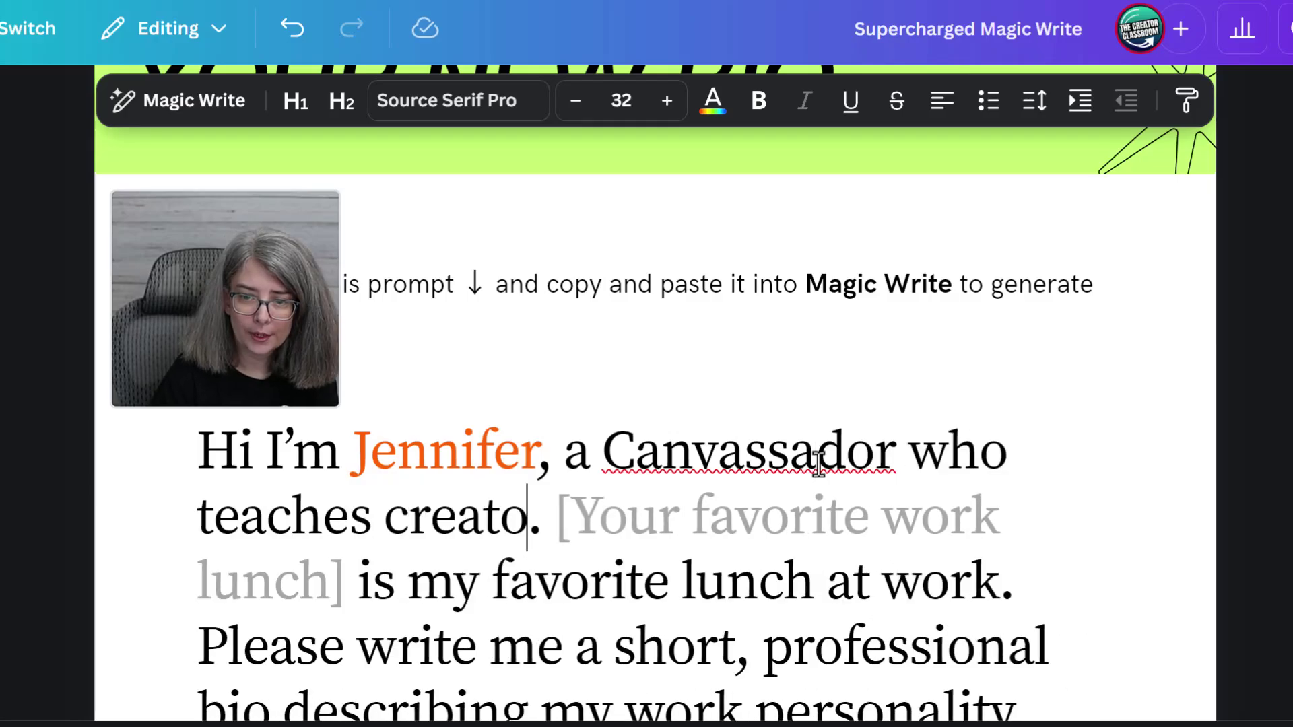
text(rs how to use Canb)
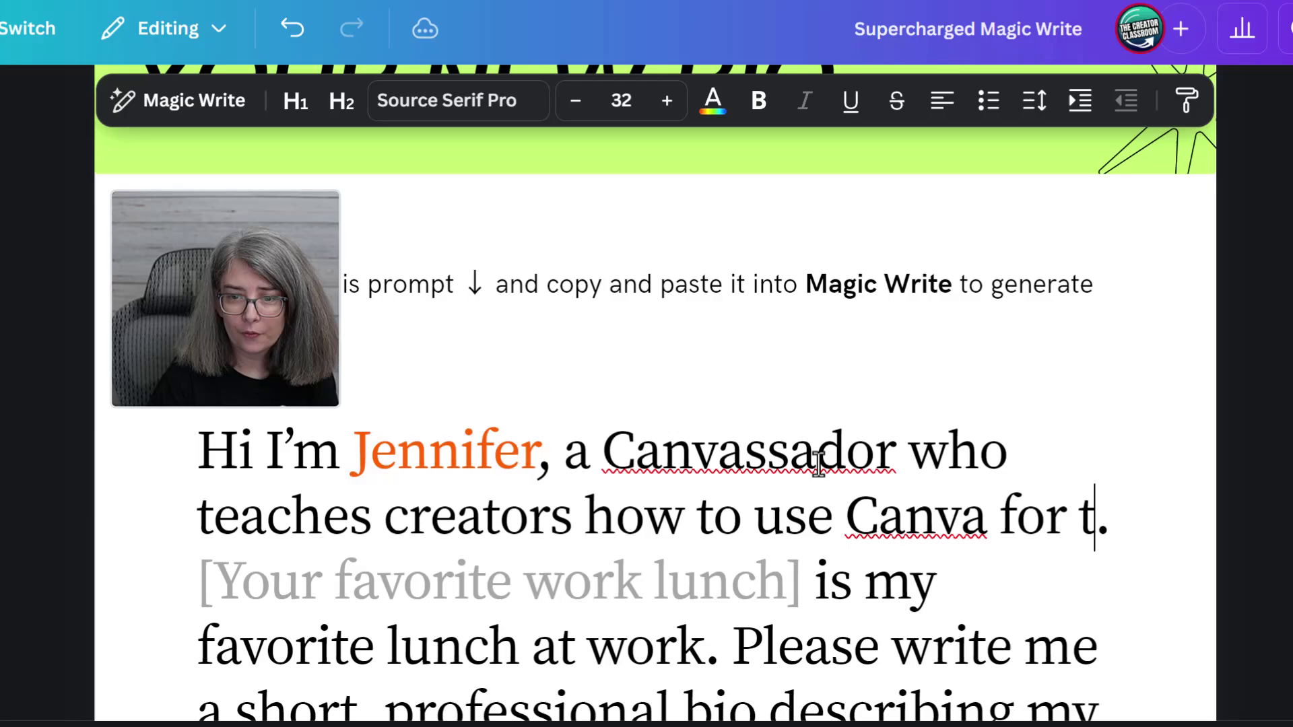
text(heir YouTube chann)
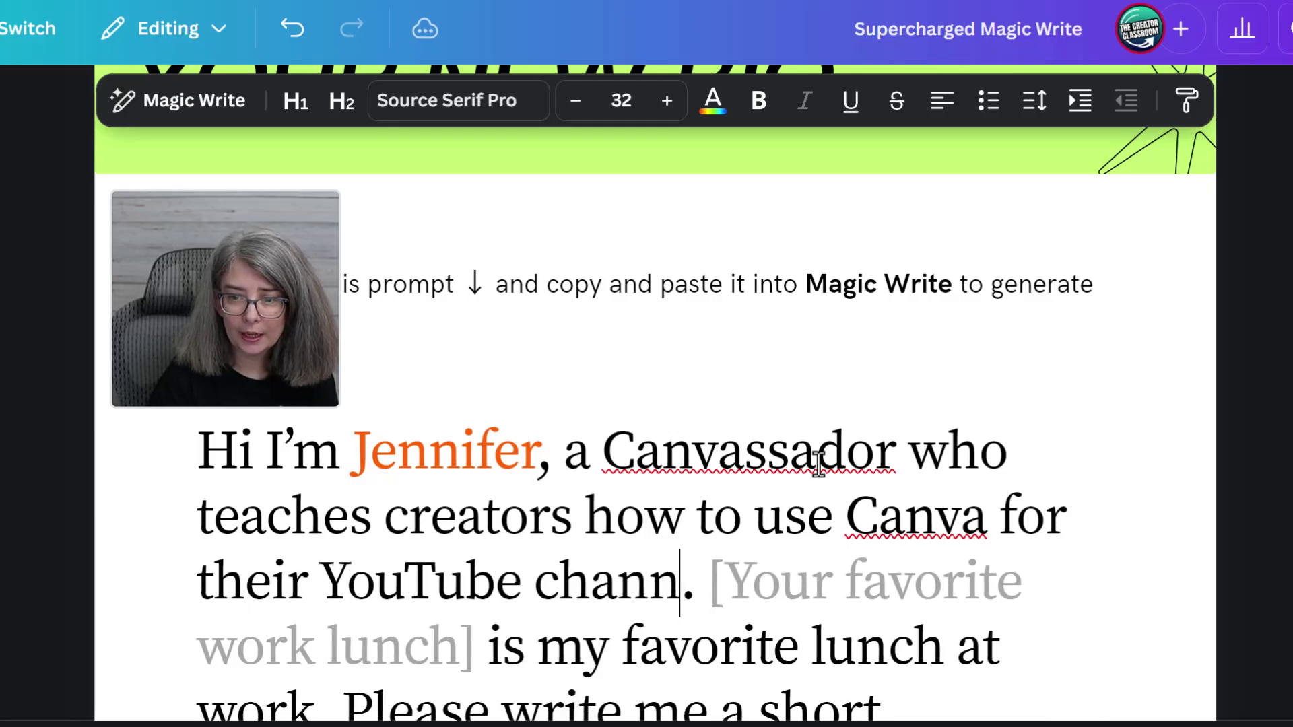
text(el.  Mac & Cheese is)
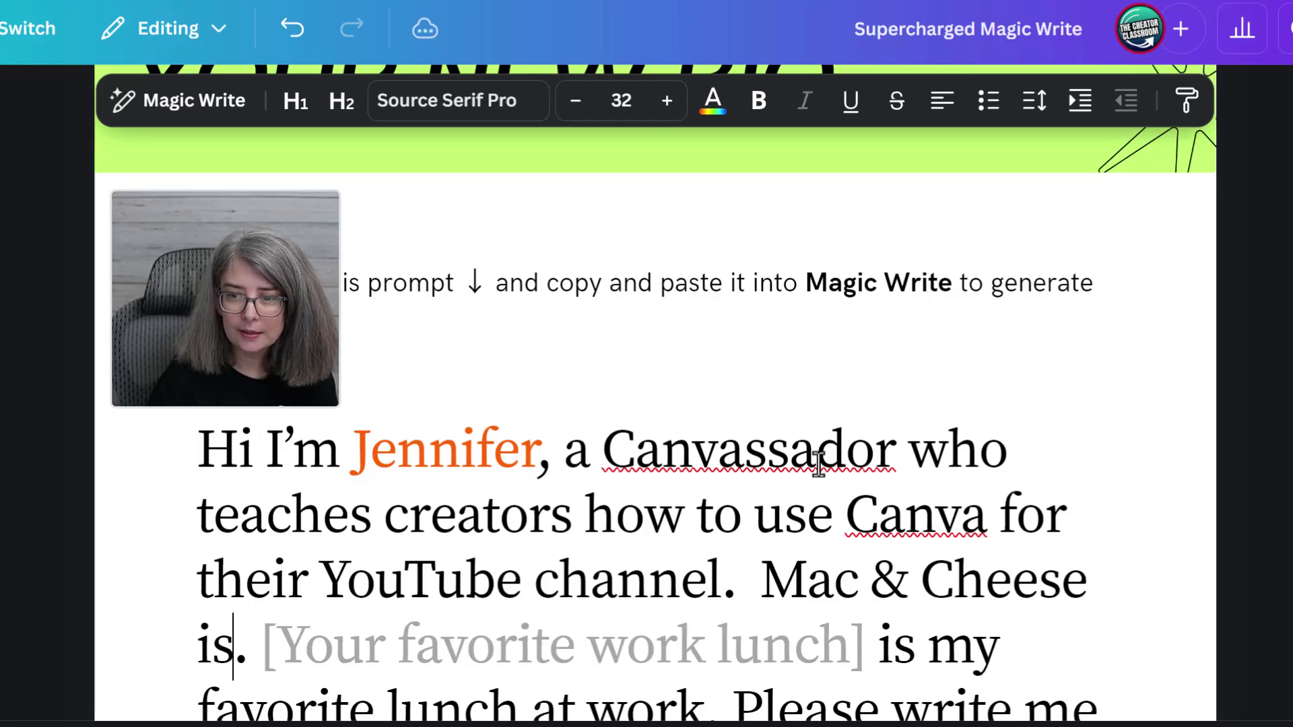
text( m)
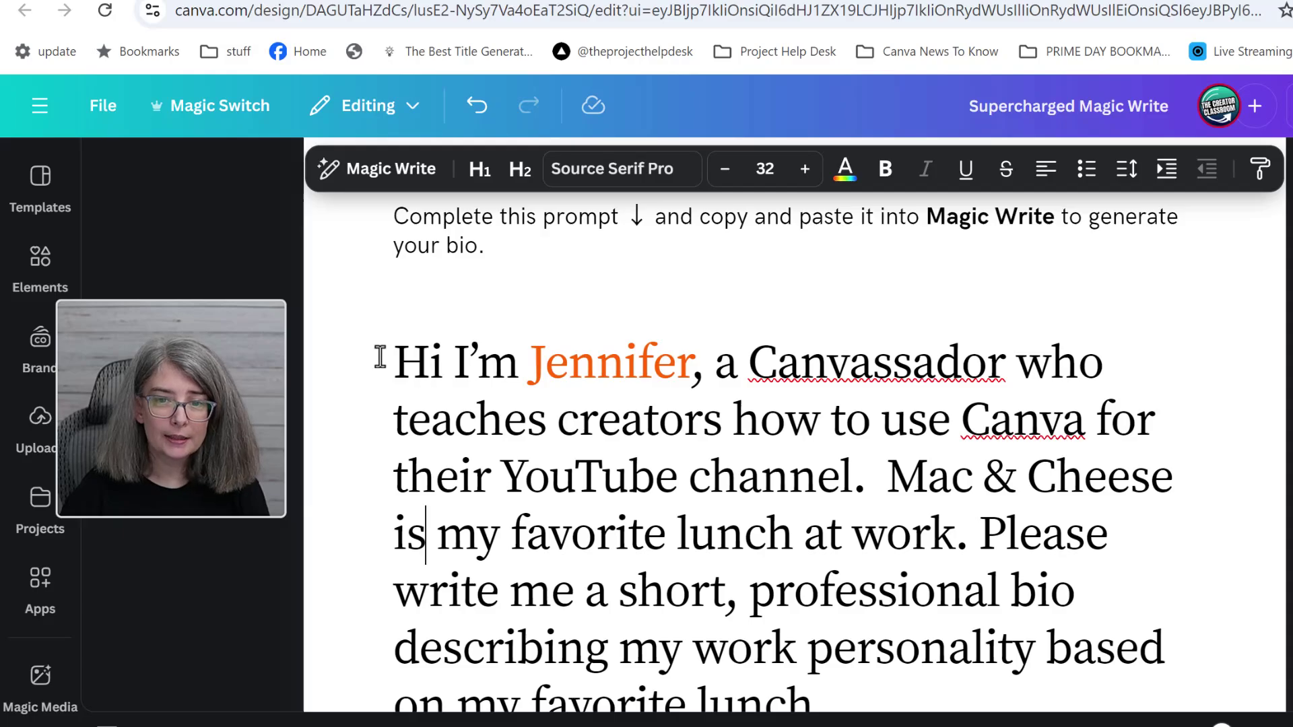
Generate a designer bio for Paula with Magic Write from the prompt paragraph.
drag(379, 357, 884, 701)
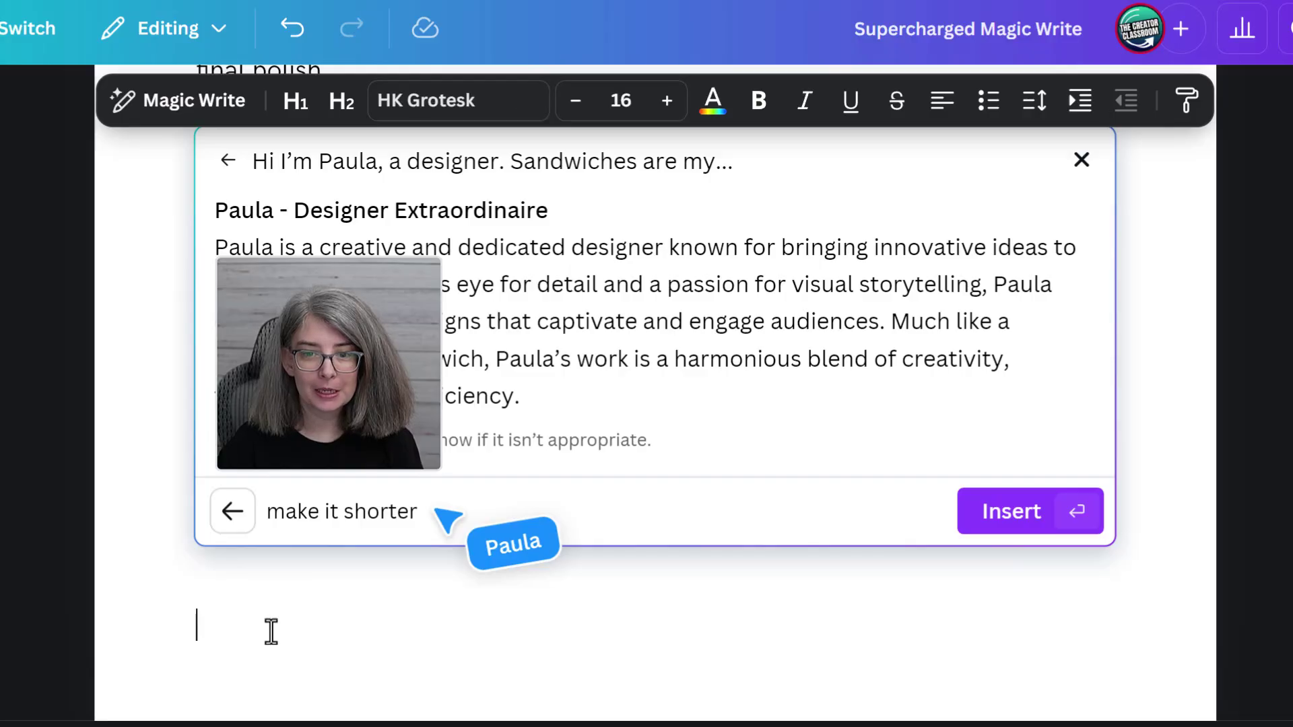
click(167, 108)
mouse_move(1163, 526)
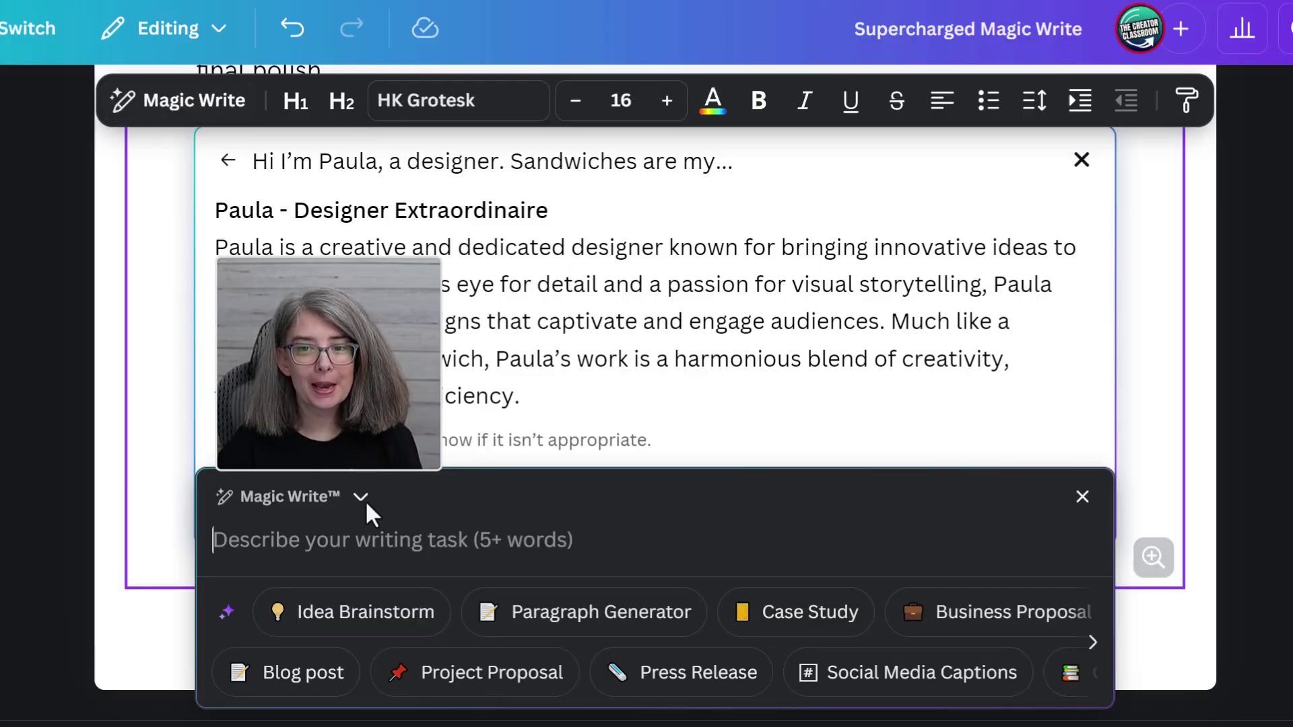
text(Hi I'm Jennifer, a Canvassador who teaches creators how to use Canva for their YouTube channel. Mac & Cheese is my favorite lunch at work. Please write me a short, professional bio describing my work personality based on my favorite lunch.)
click(1010, 693)
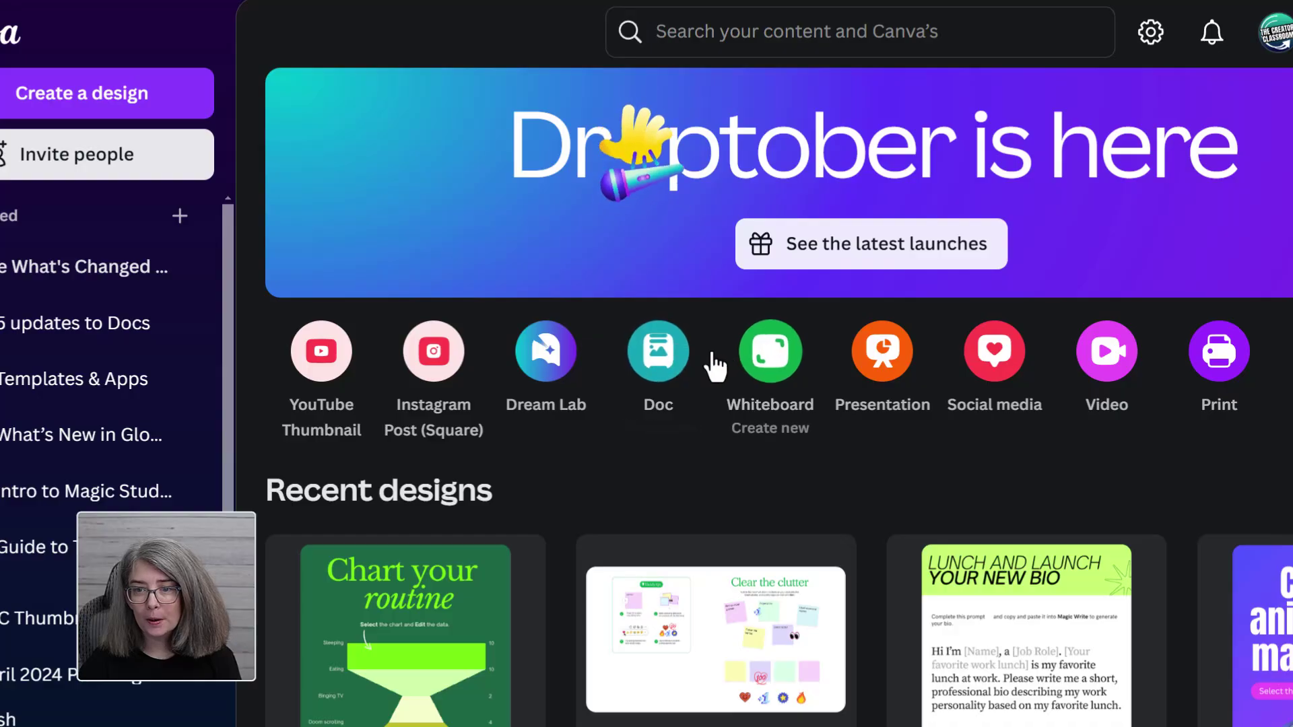
Create a new Doc and generate a favourite-lunch professional bio with Magic Write, default voice.
click(659, 354)
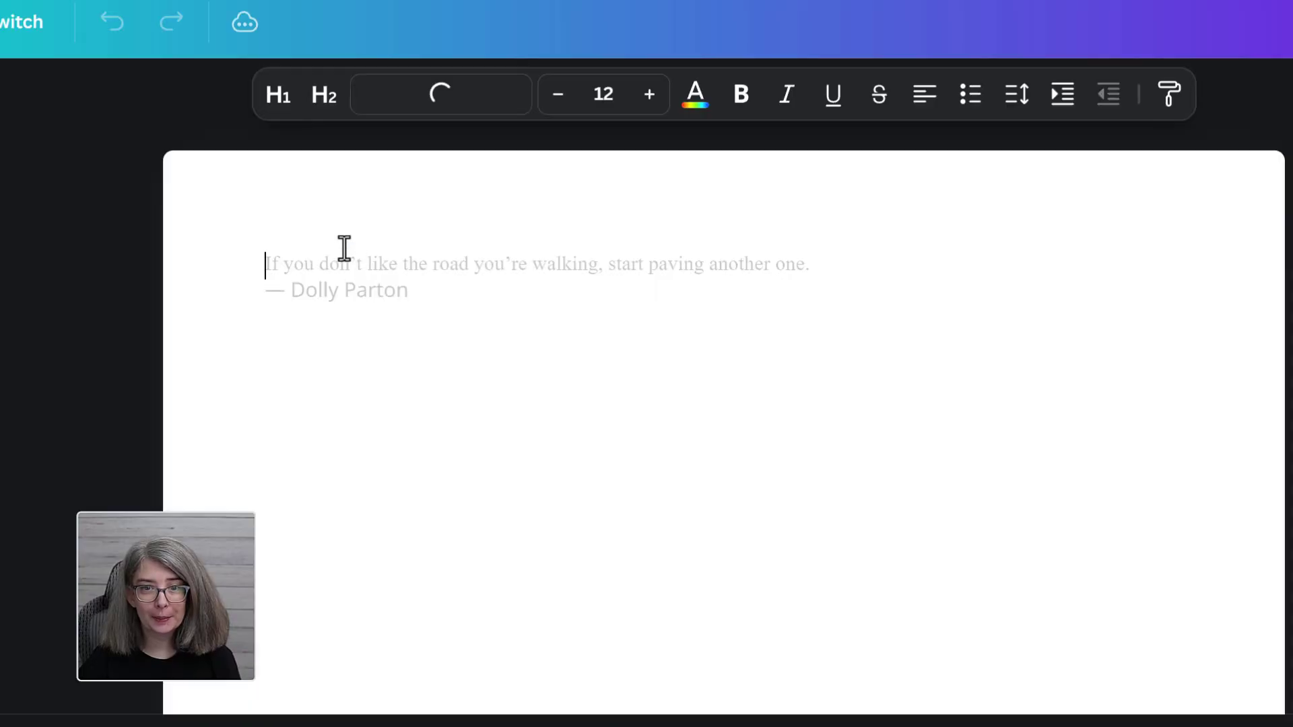
click(268, 112)
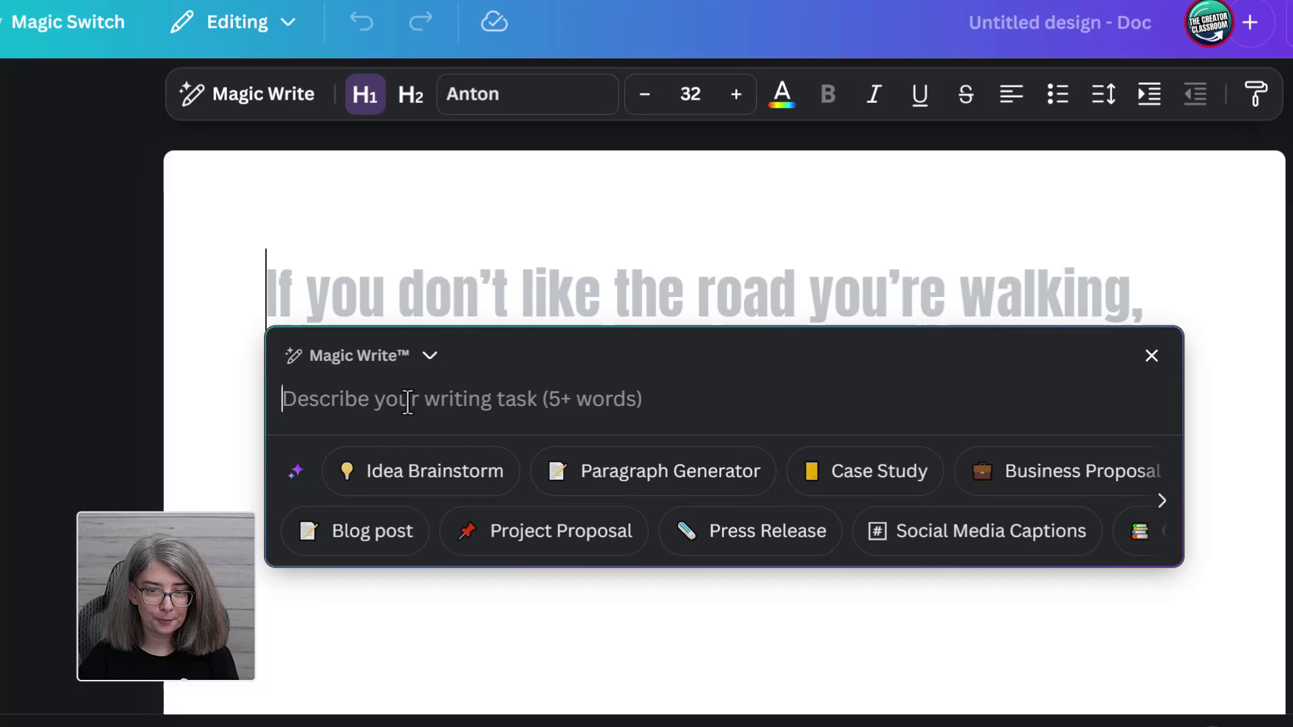
text(Hi I'm Jennifer, a Canvassador who teaches creators how to use Canva for their YouTube channel.  Mac & Cheese is my favorite lunch at work. Please write me a short, professional bio describing my work personality based on my favorite lunch.)
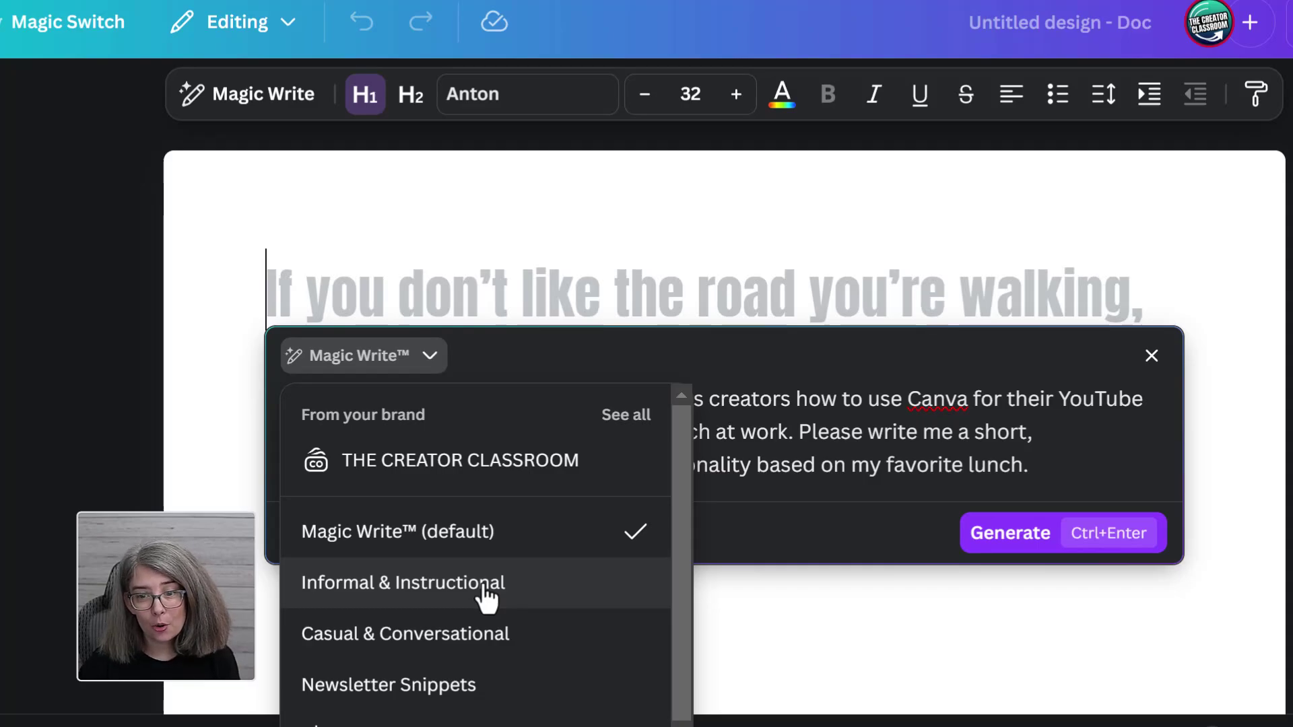
scroll(456, 606, down, 1)
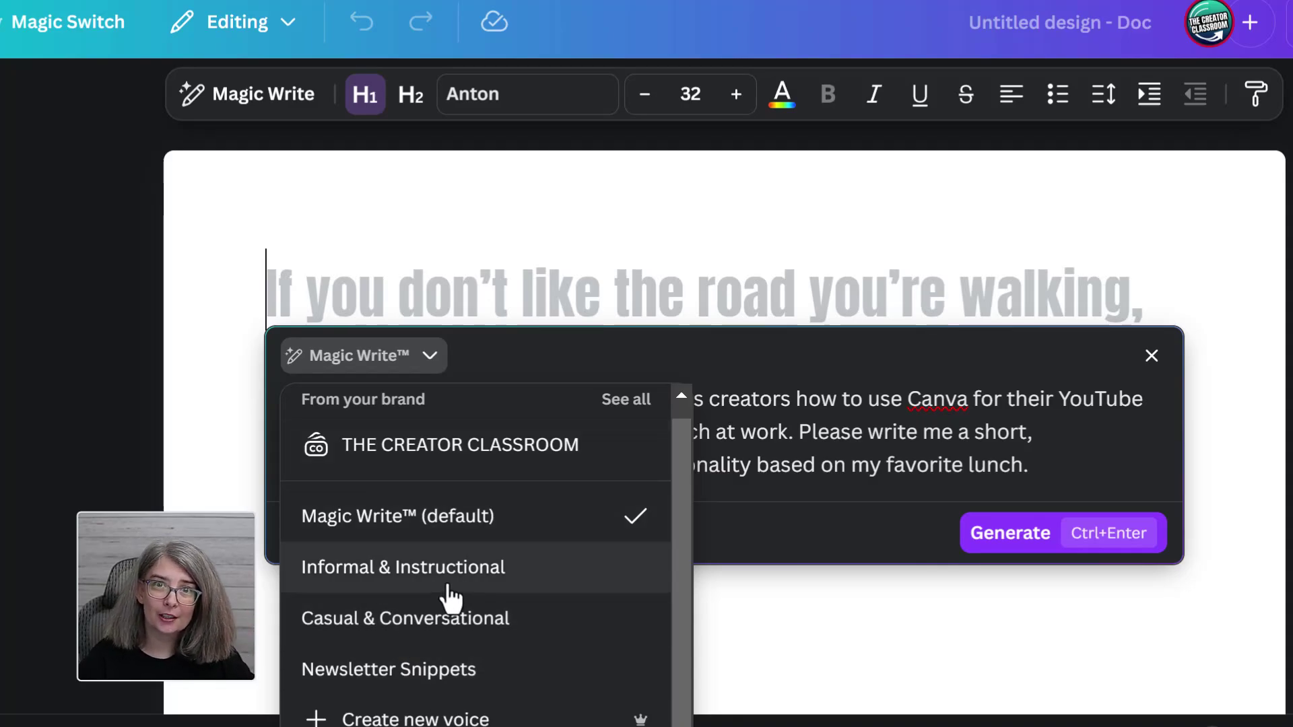
click(385, 523)
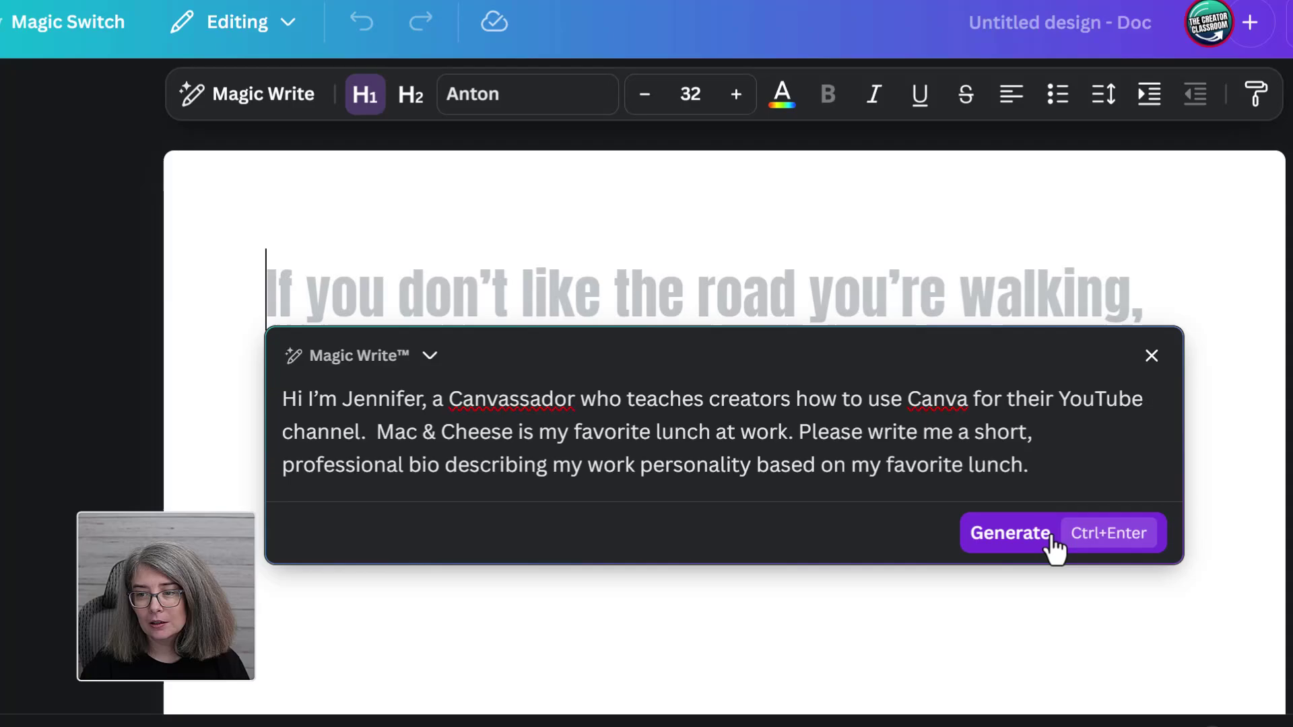
click(1011, 534)
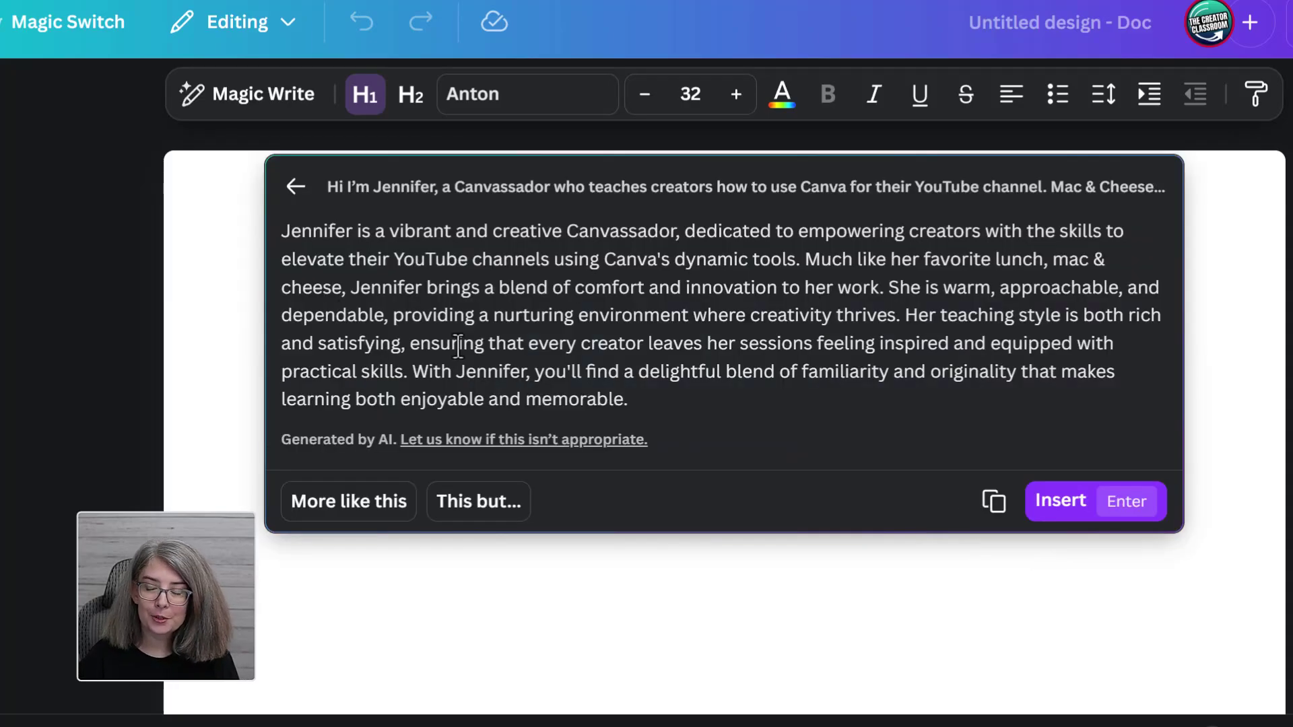
Insert the generated bio into the Doc, then open and dismiss Edit with Magic Write.
click(1061, 502)
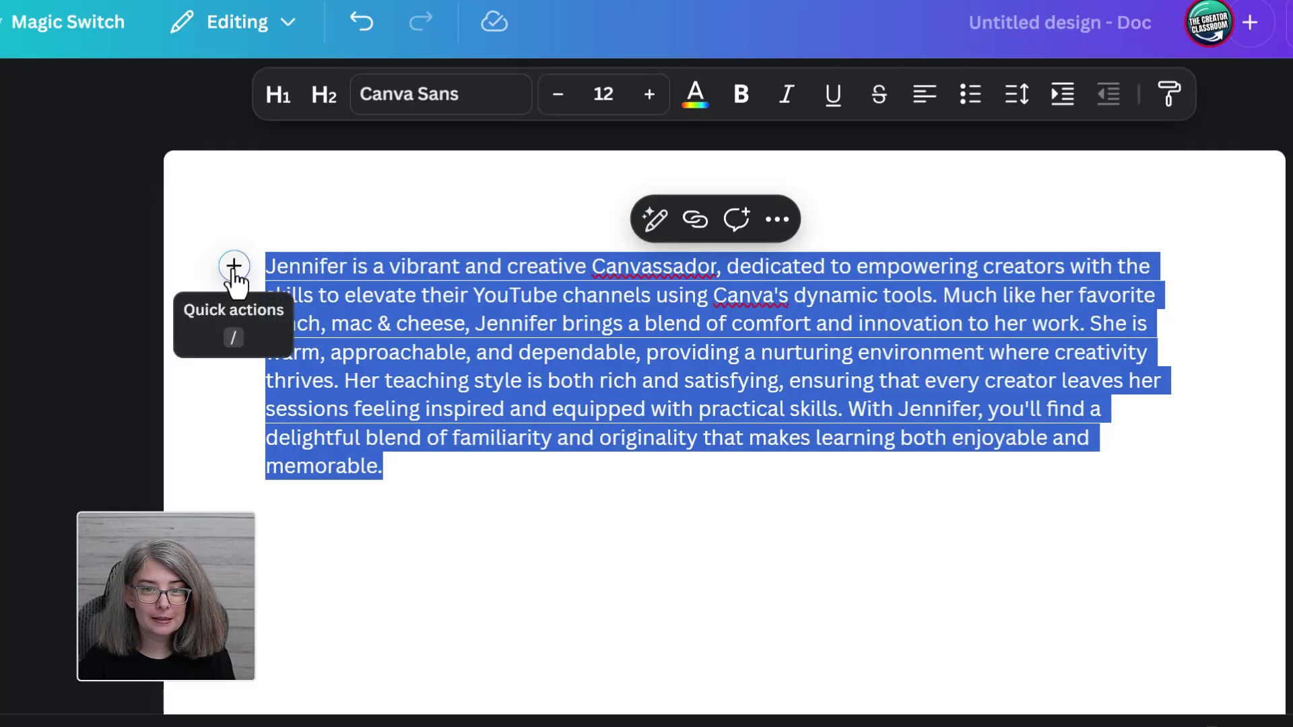
click(235, 270)
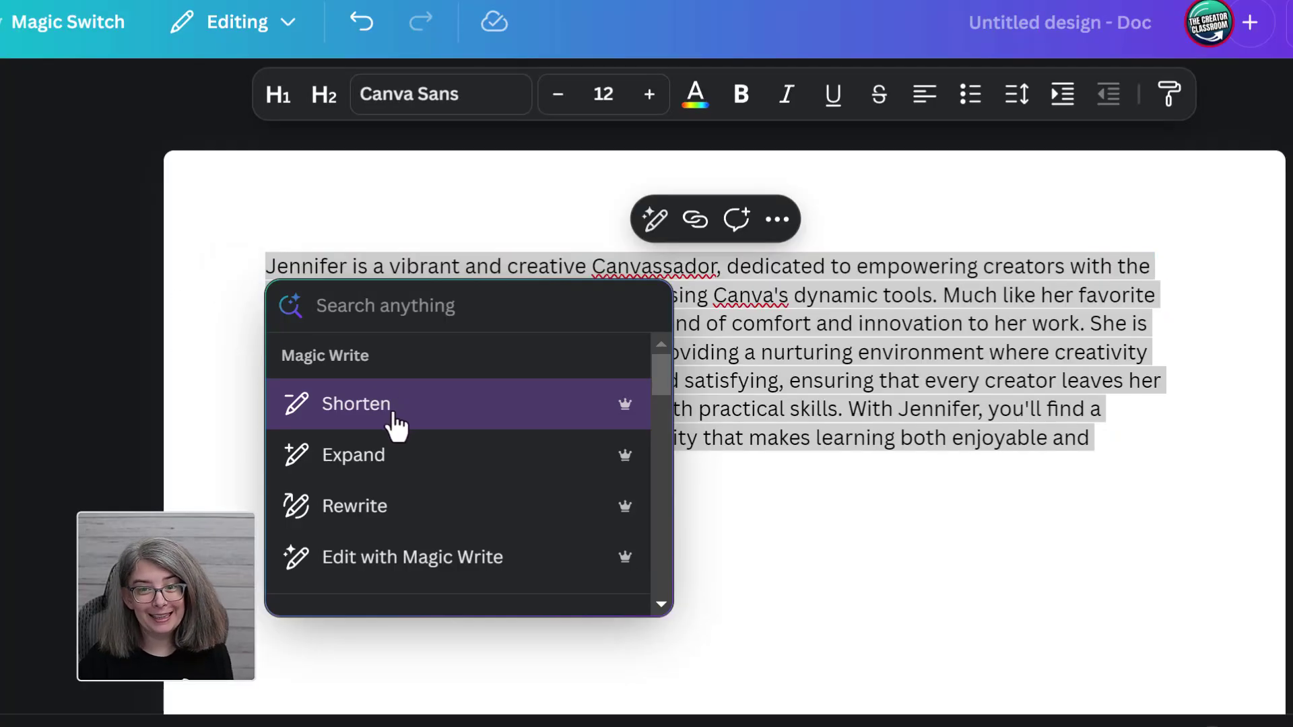
click(385, 568)
key(Escape)
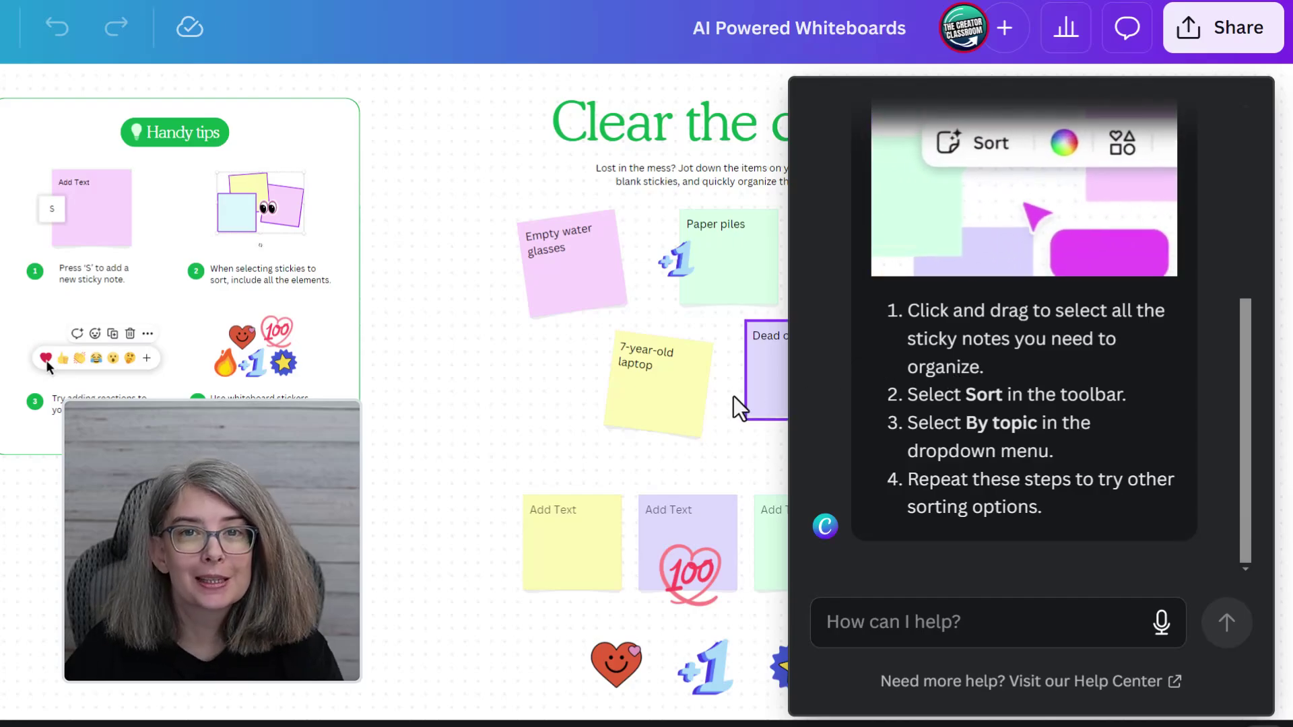
Close the assistant and sort the five labelled sticky notes by colour.
click(450, 580)
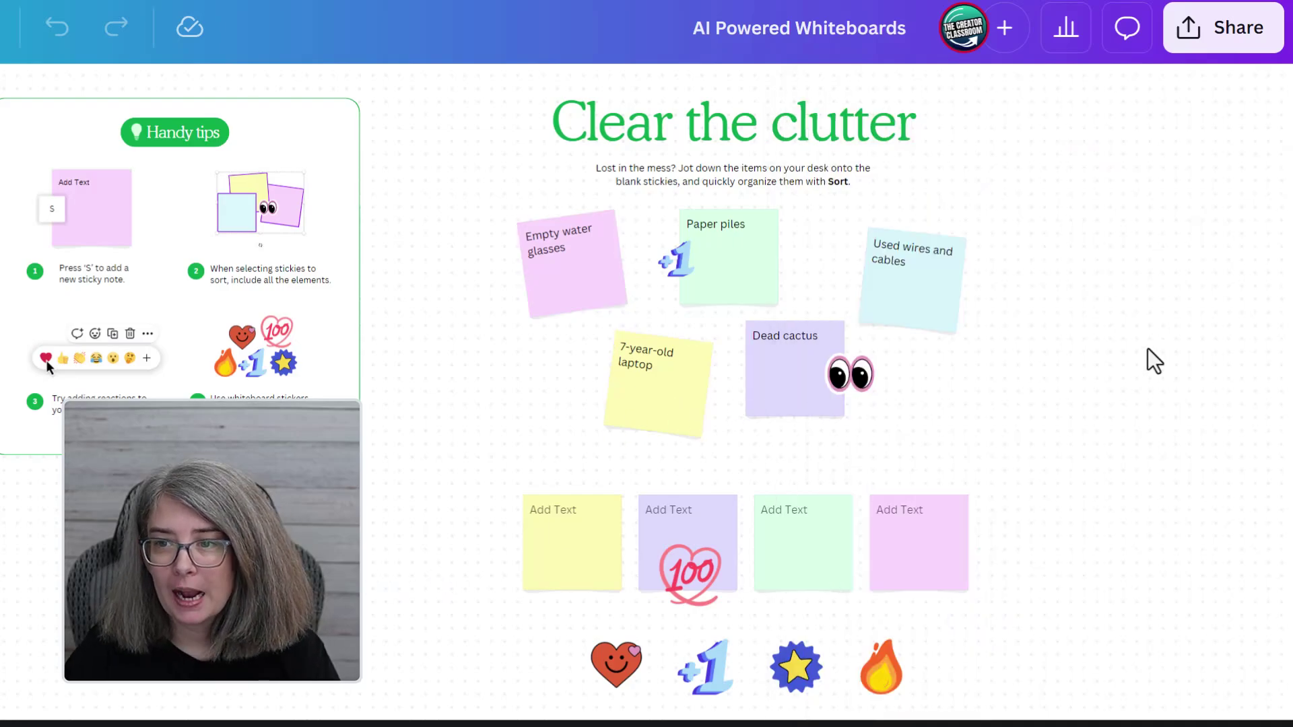
mouse_move(1165, 419)
mouse_down()
mouse_move(758, 384)
mouse_move(457, 202)
mouse_up()
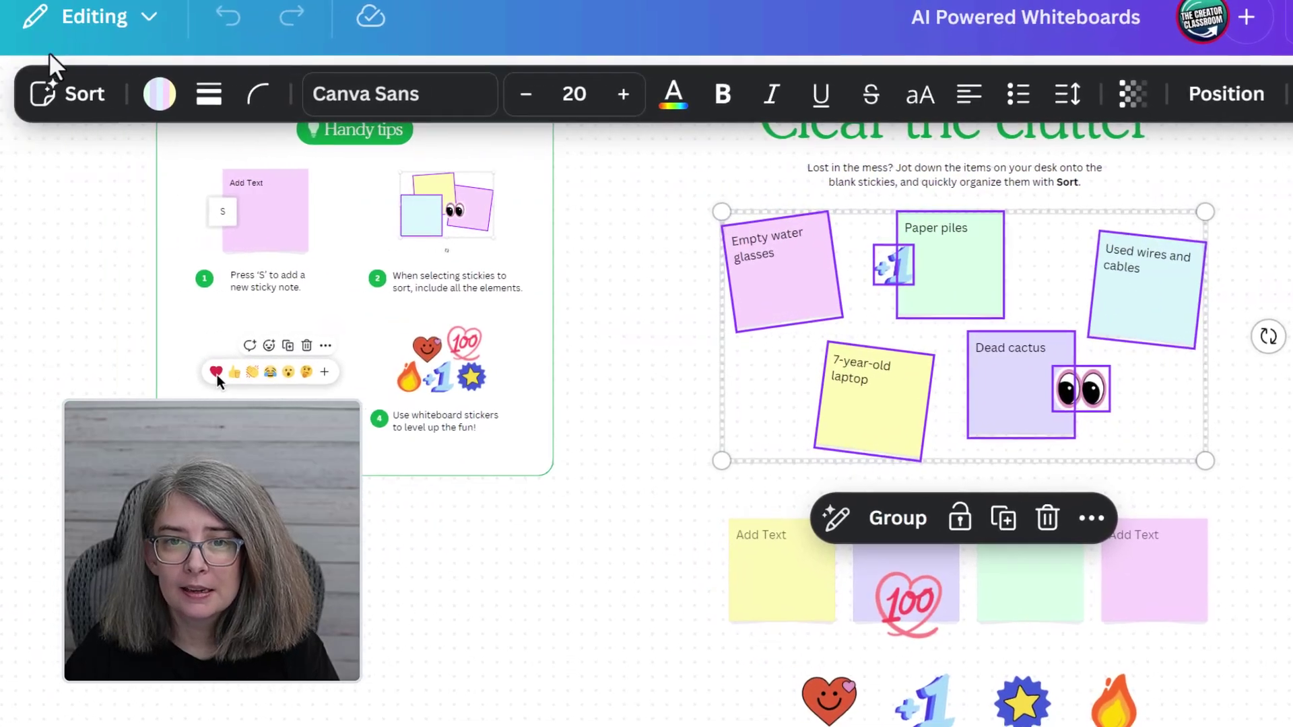
click(107, 95)
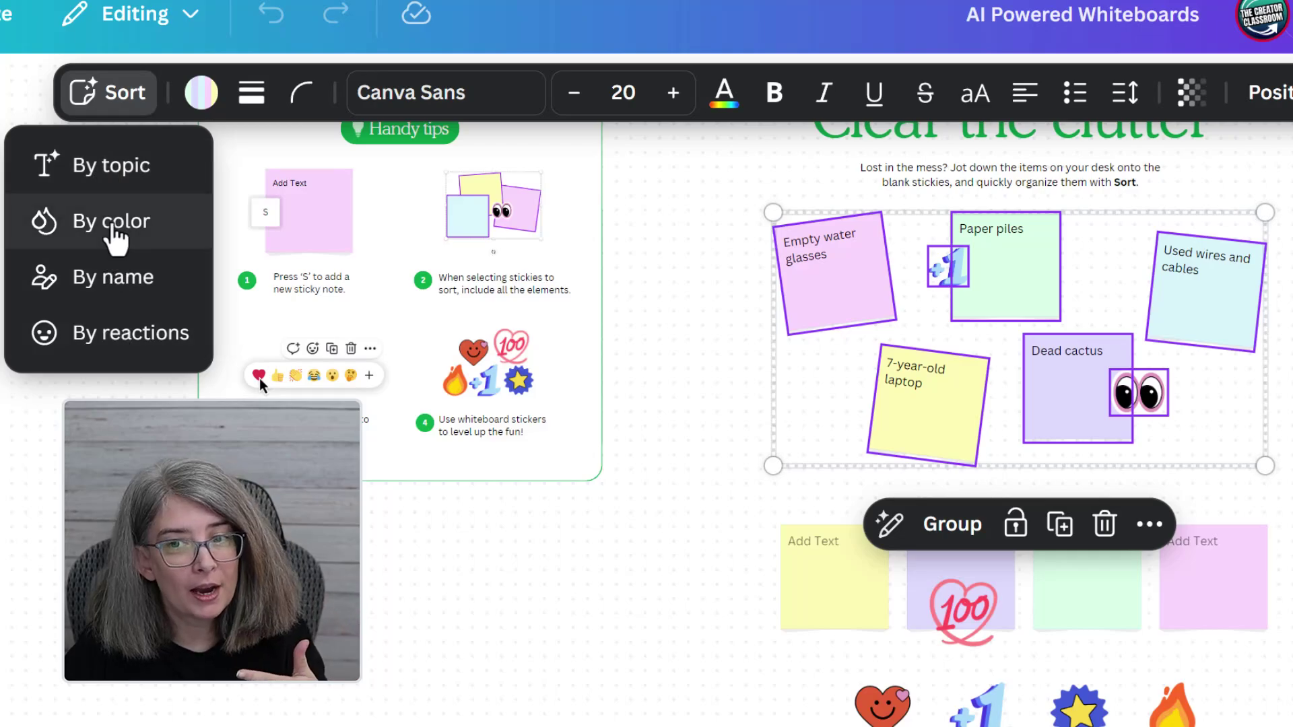
click(113, 229)
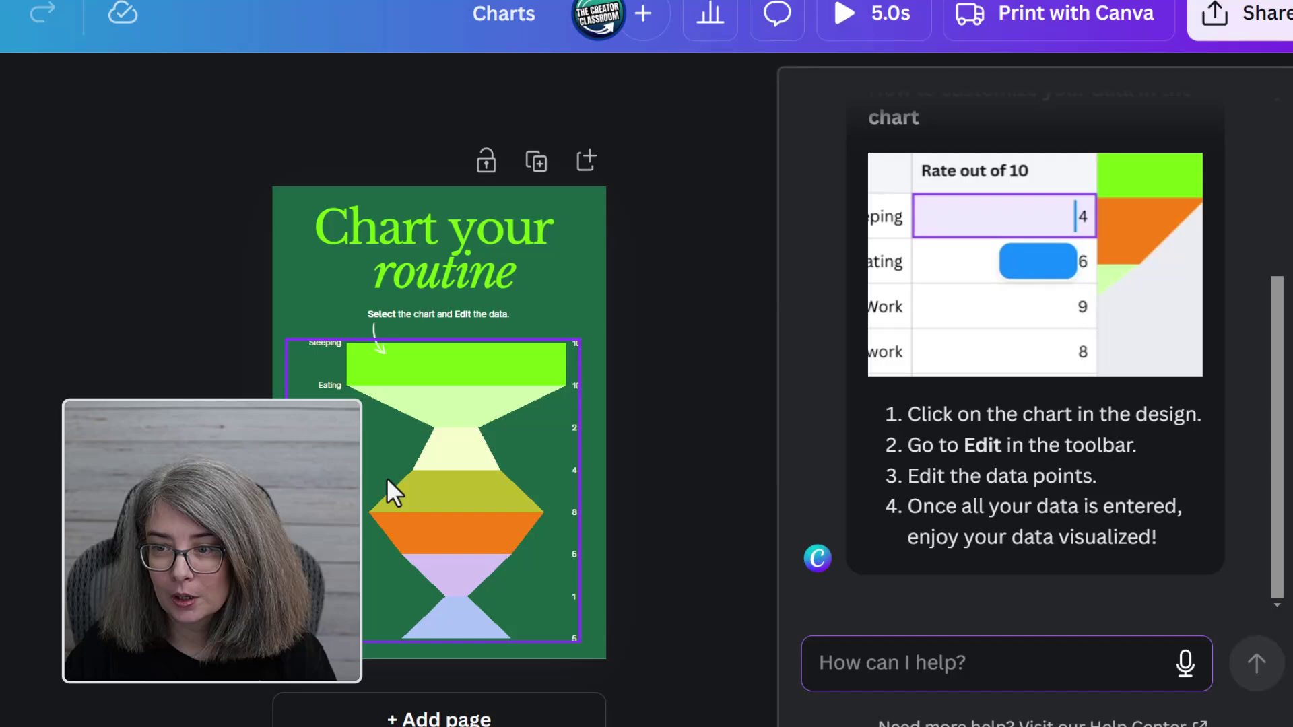
Preview the funnel chart's chart types and data table without changing anything.
click(404, 478)
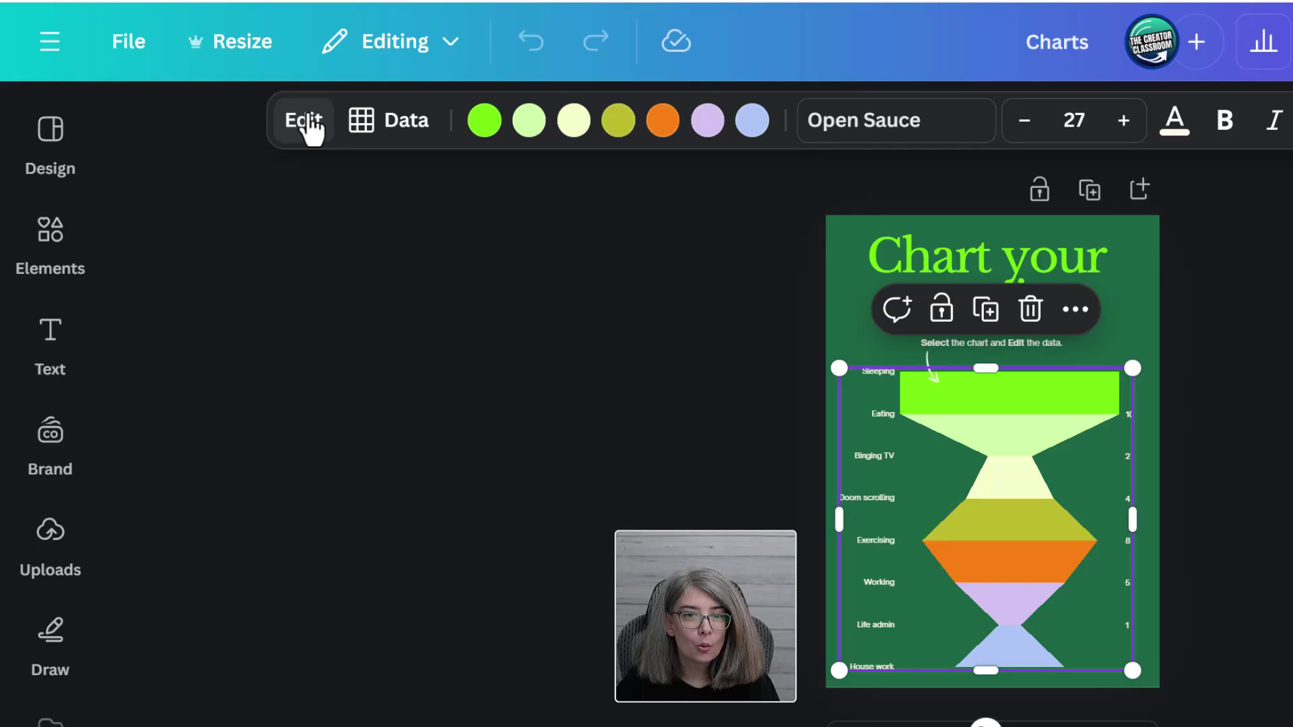
click(303, 122)
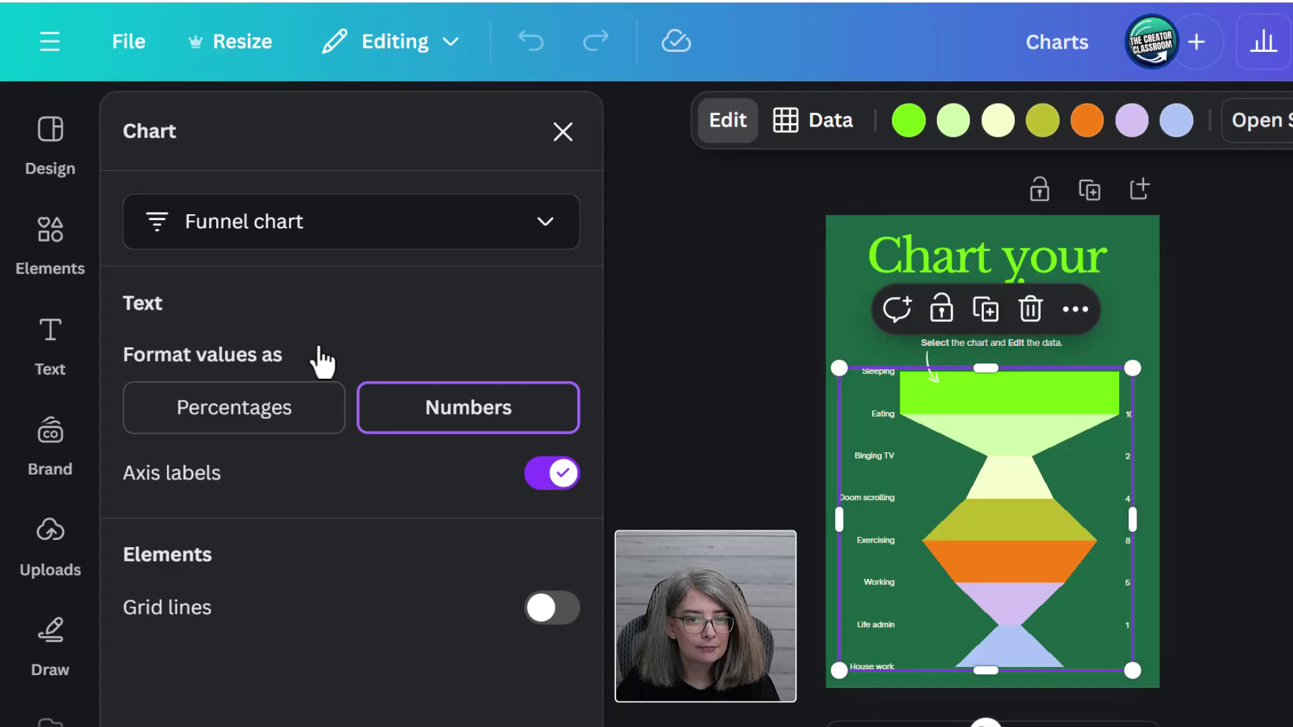
click(341, 237)
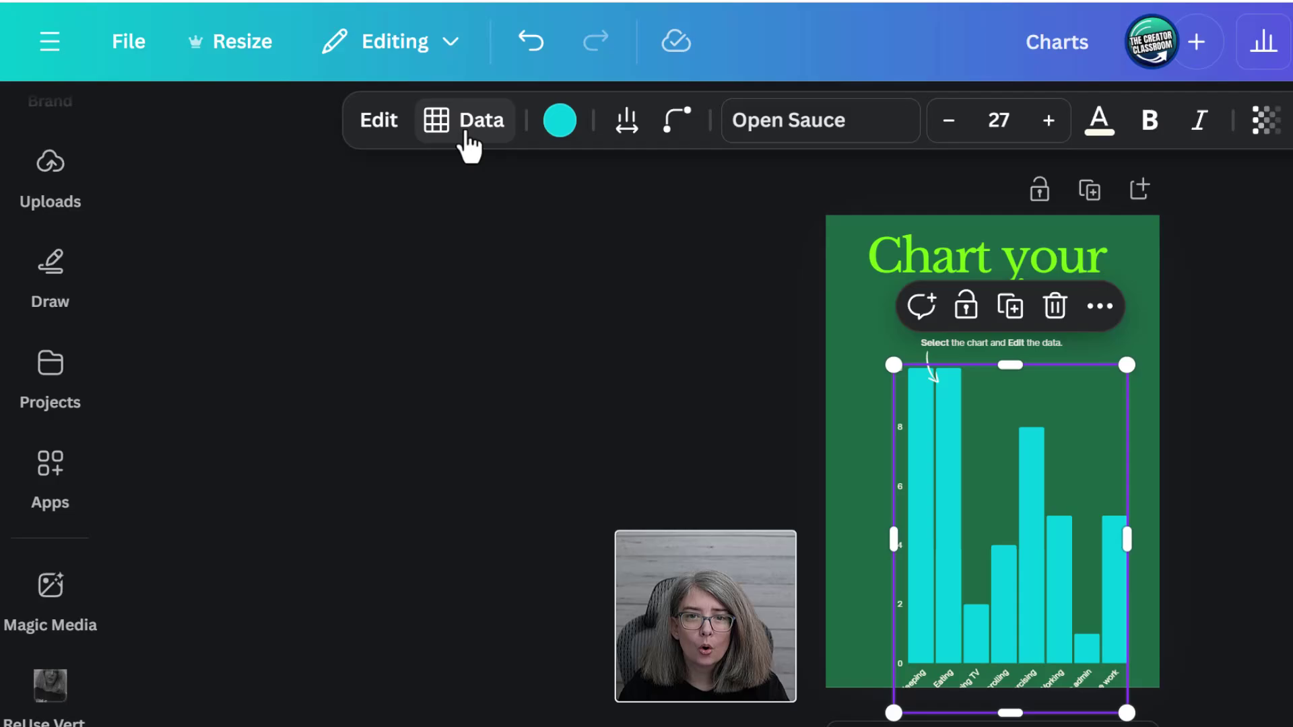
click(467, 126)
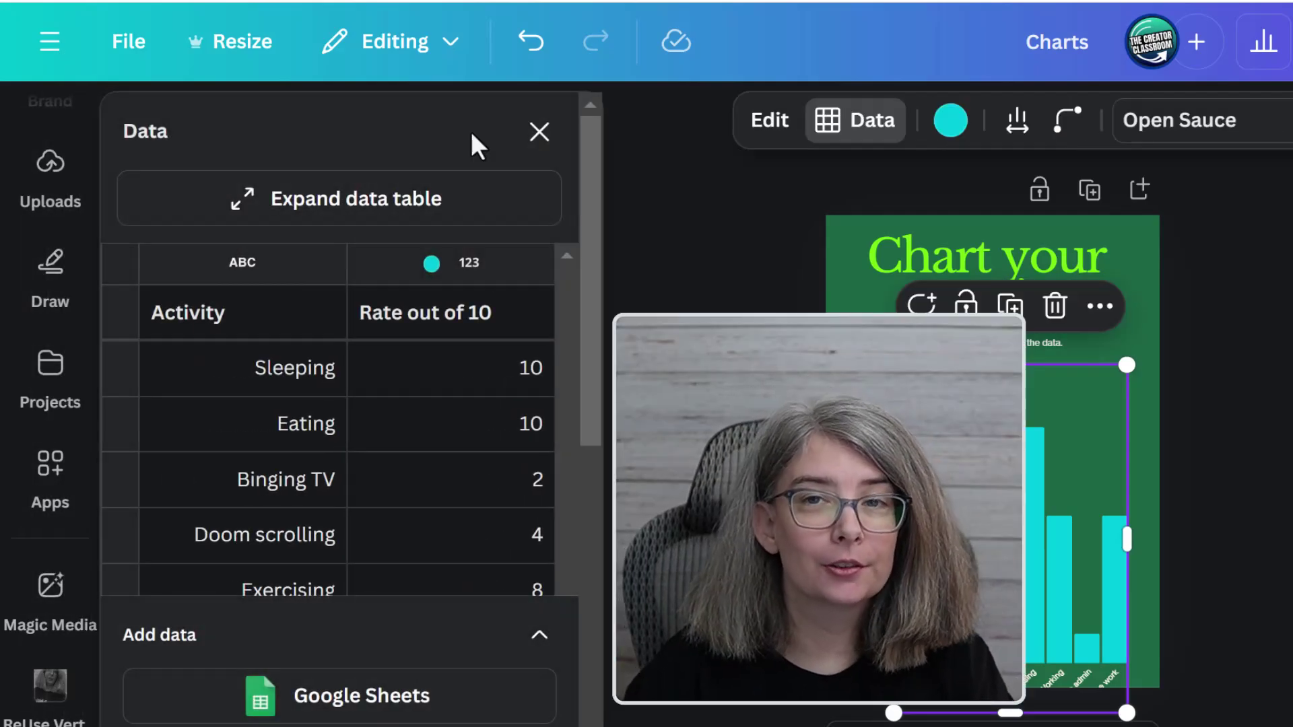
click(762, 476)
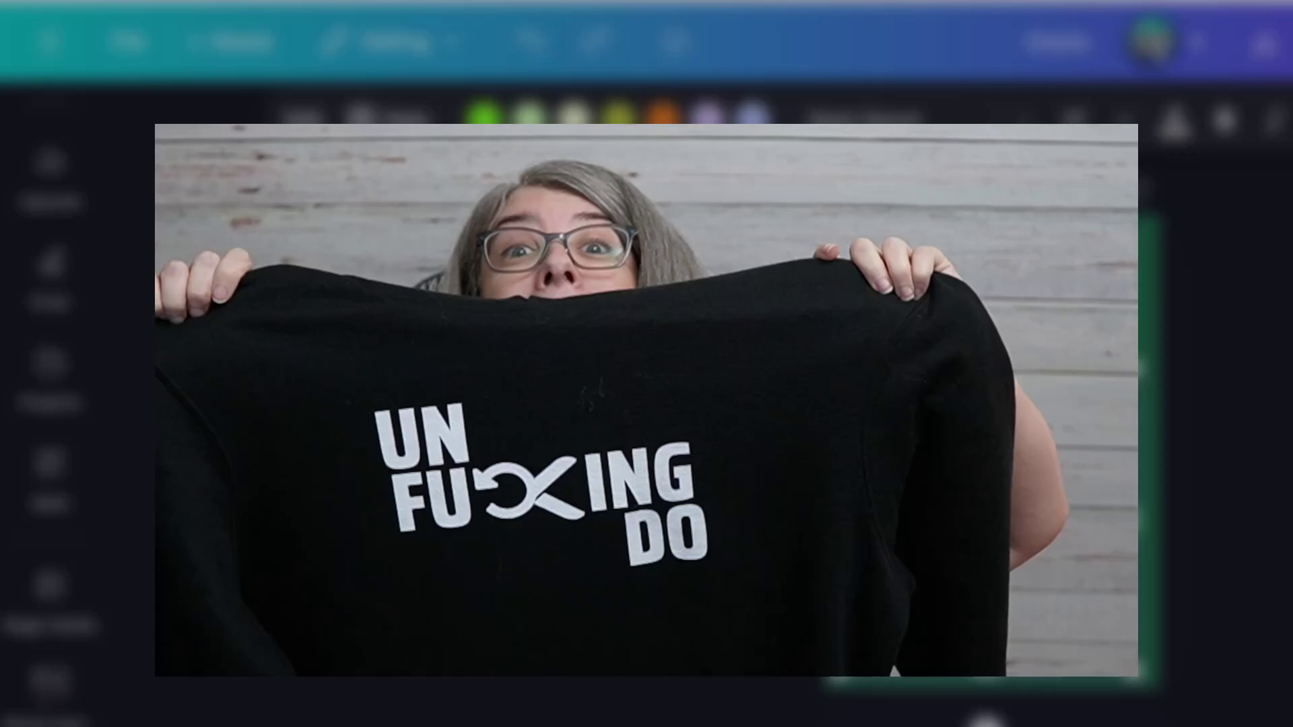
Change the chart's Sleeping, Eating and Exercising ratings to 8, 5 and 2.
click(303, 120)
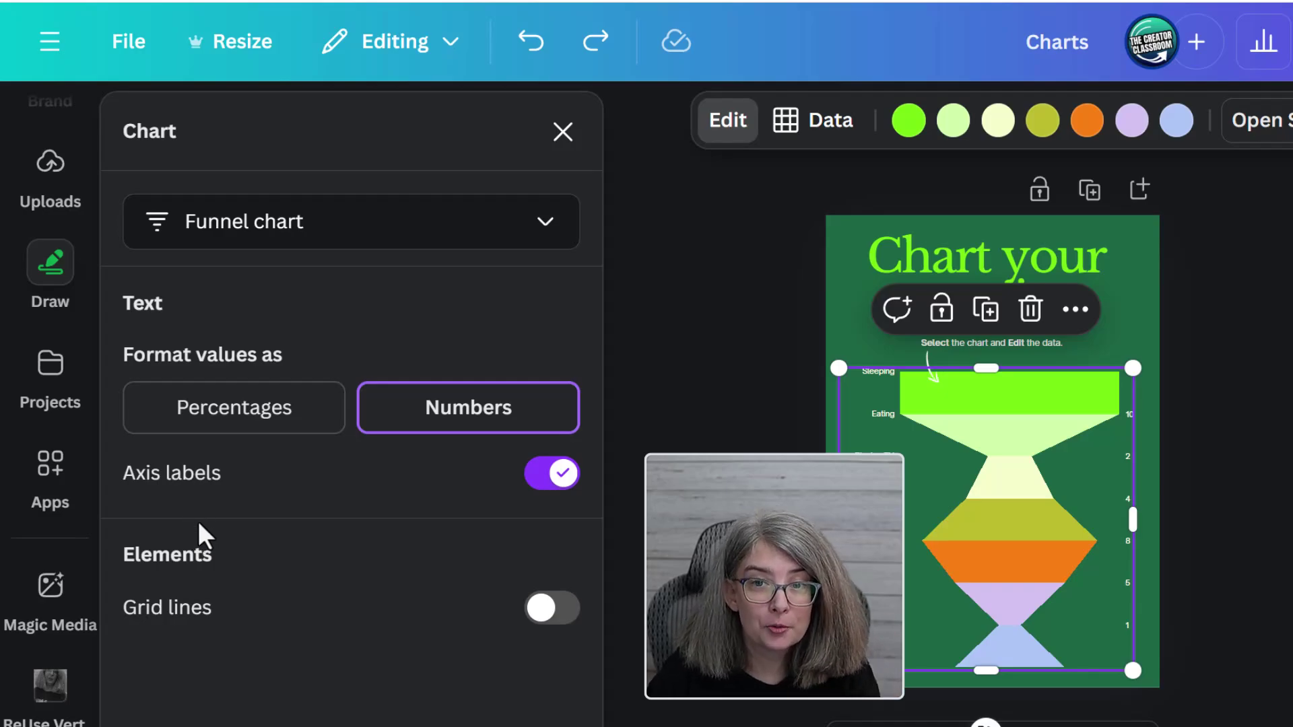
click(830, 124)
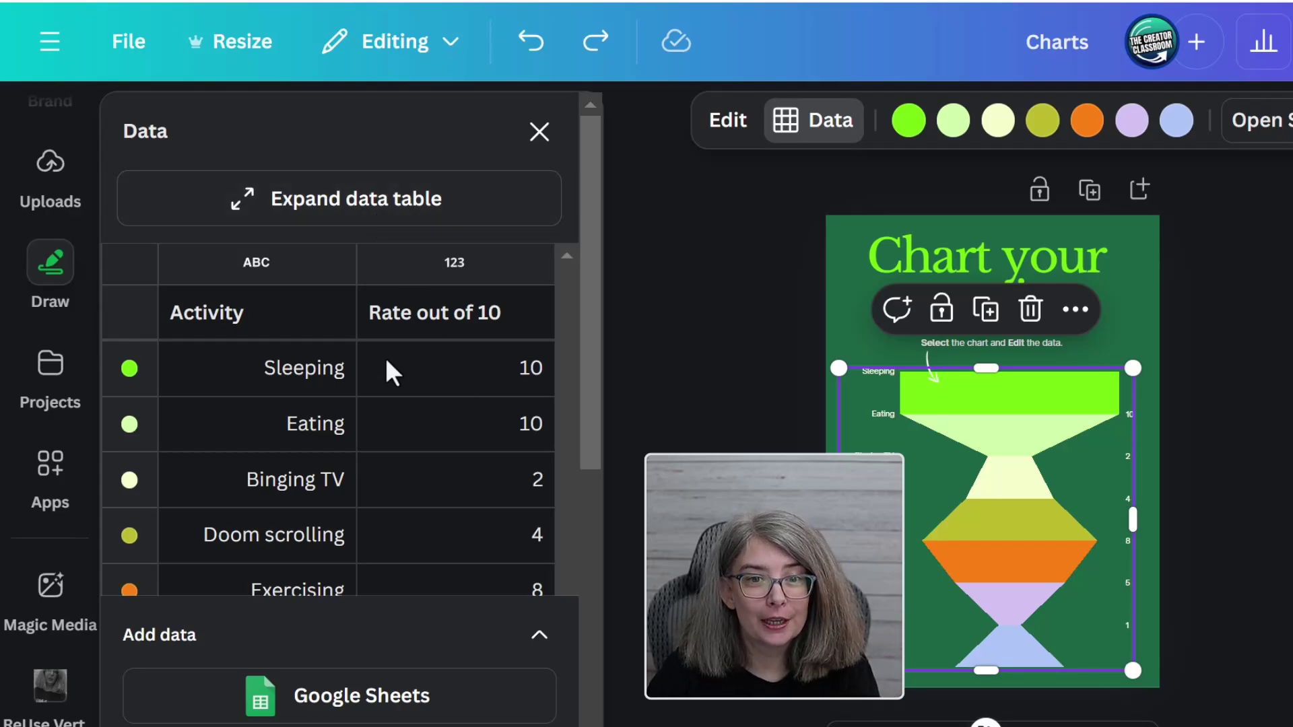
key(ctrl+shift+z)
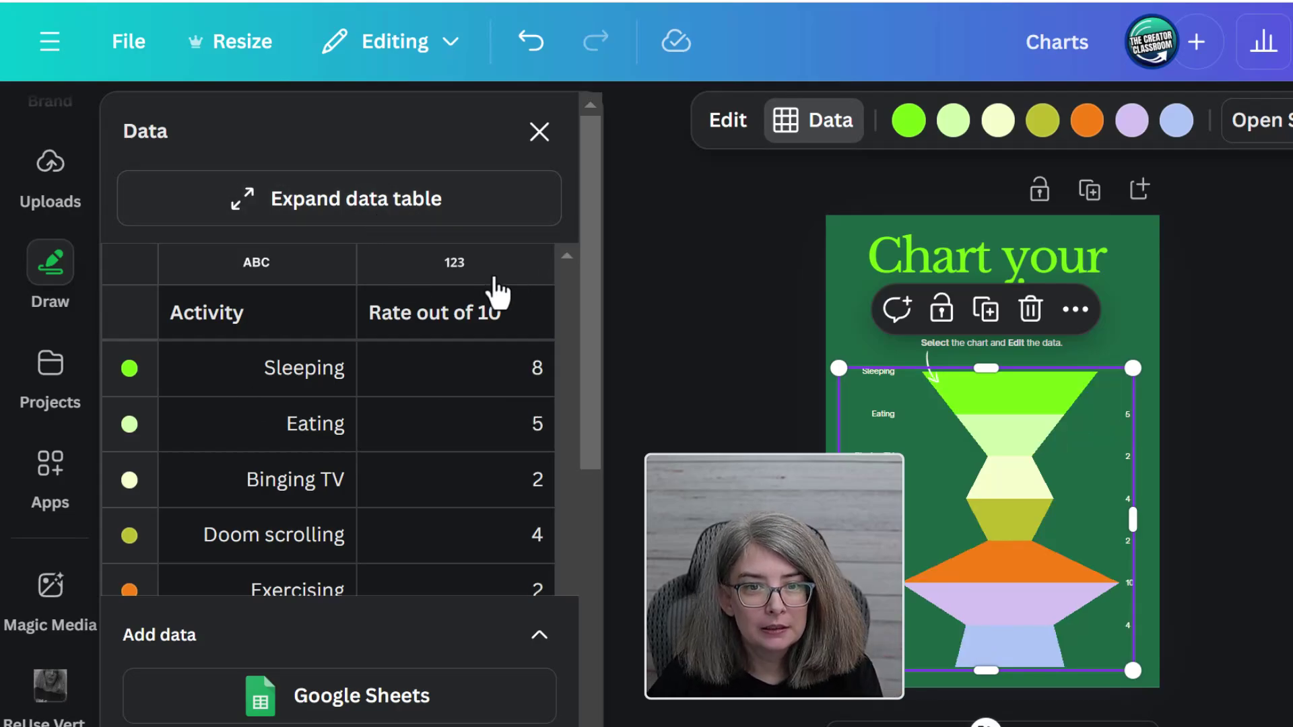
click(540, 133)
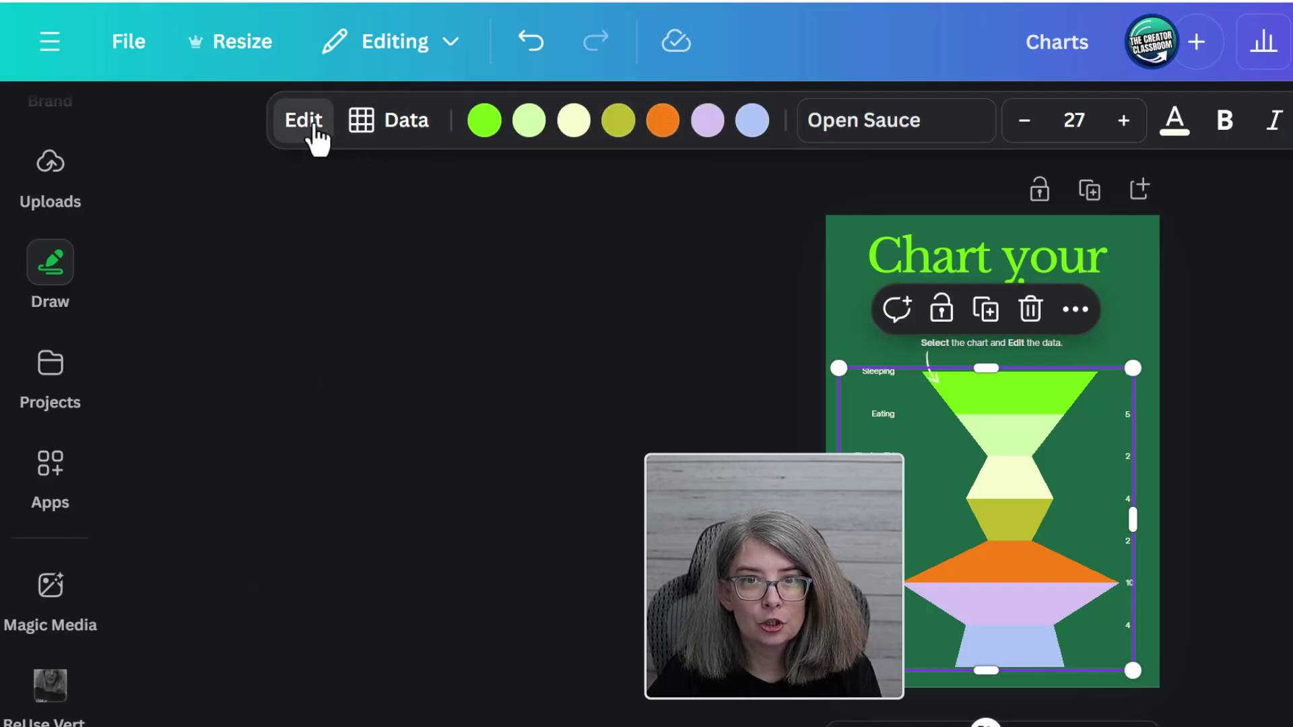
Show the chart values as percentages and turn the funnel into a bar chart race.
click(308, 127)
click(291, 437)
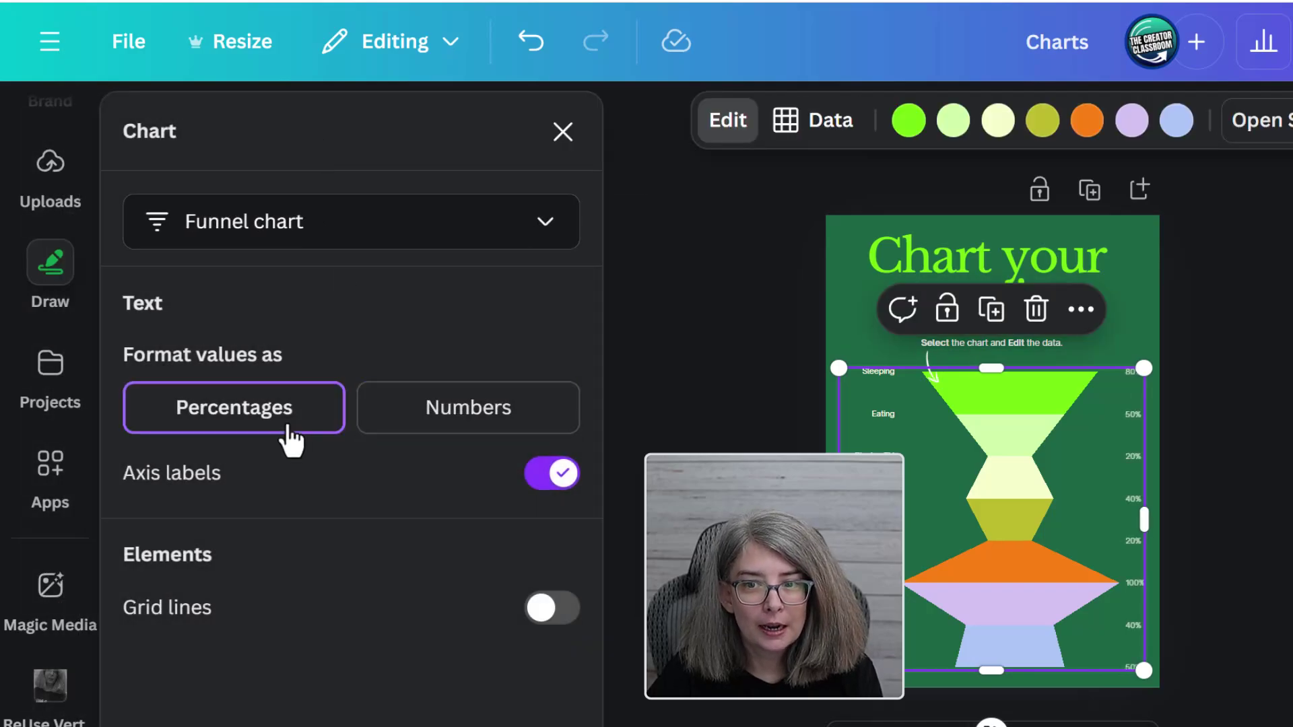
click(470, 437)
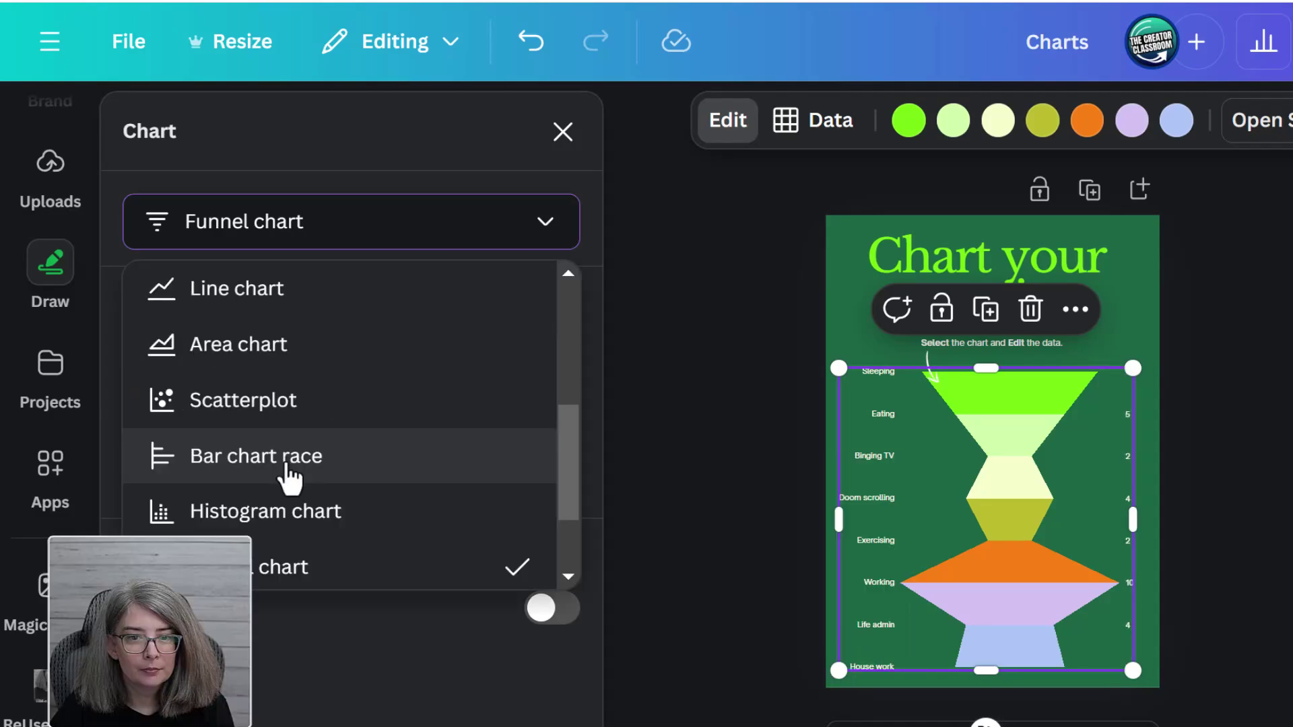
click(295, 475)
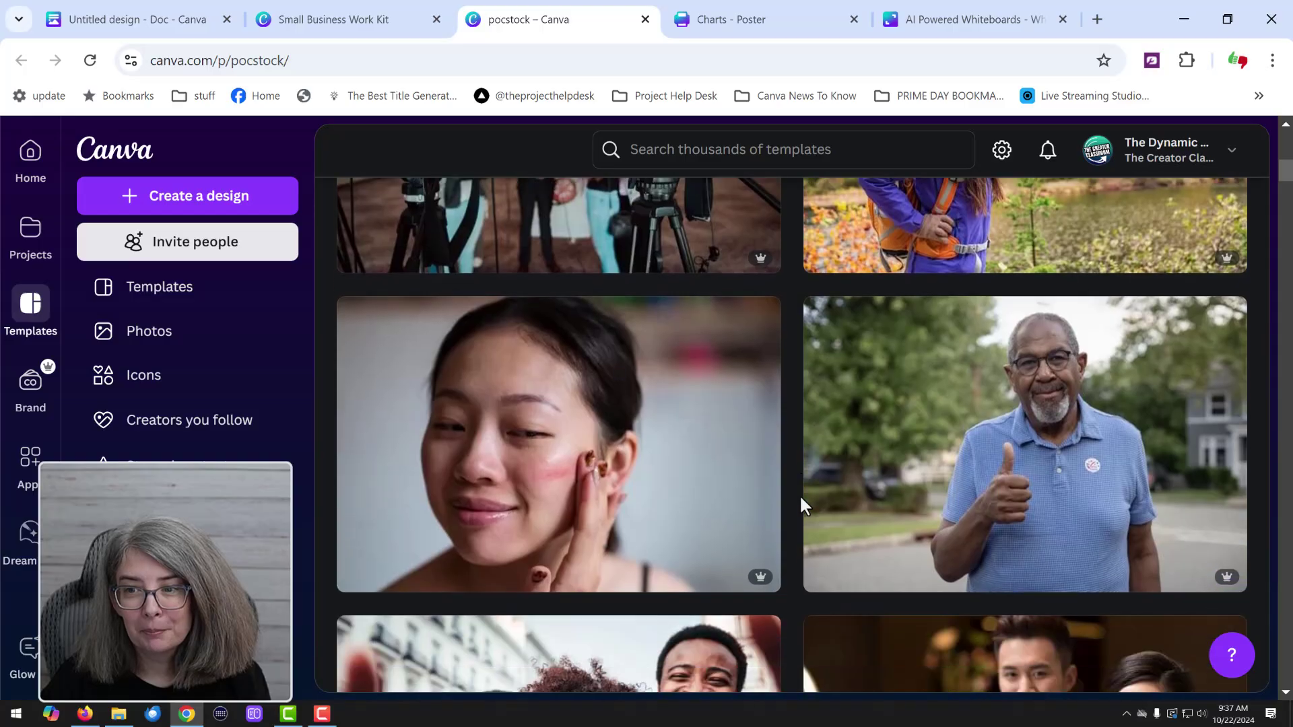
scroll(799, 494, down, 3)
scroll(799, 494, down, 2)
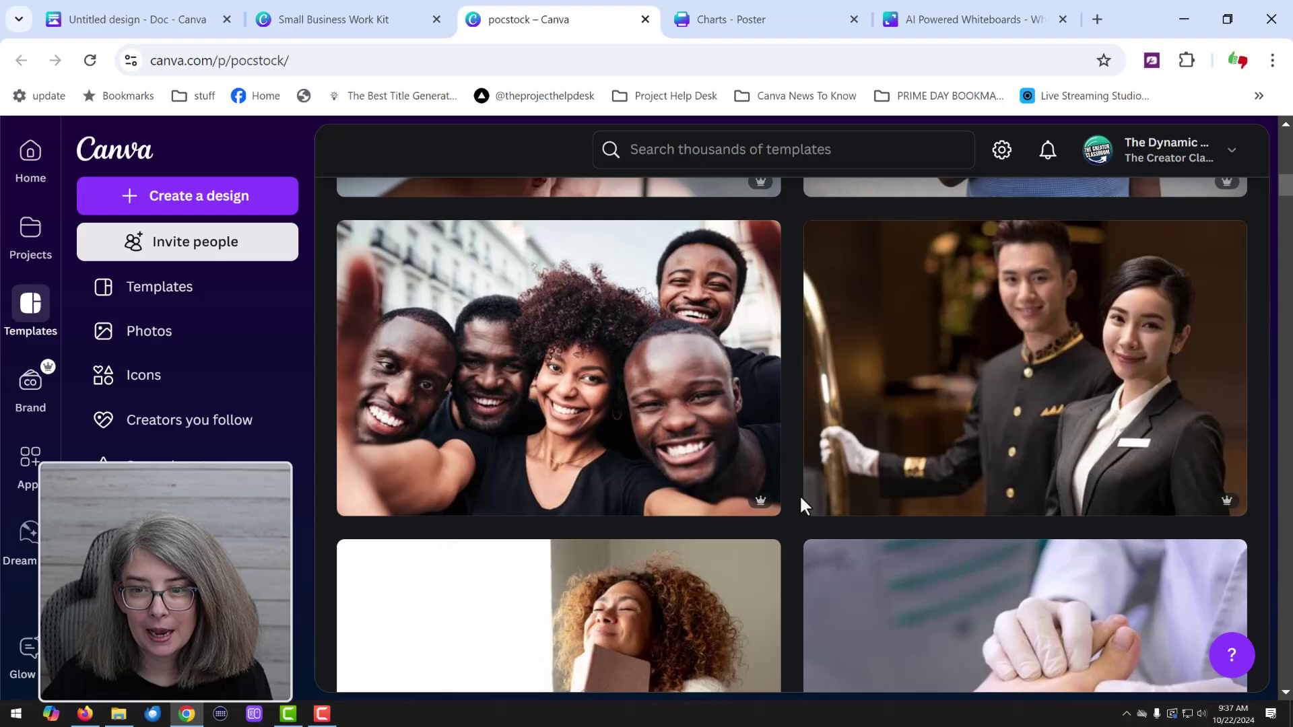
scroll(799, 494, down, 1)
scroll(799, 494, down, 2)
scroll(799, 494, down, 2)
scroll(794, 502, down, 2)
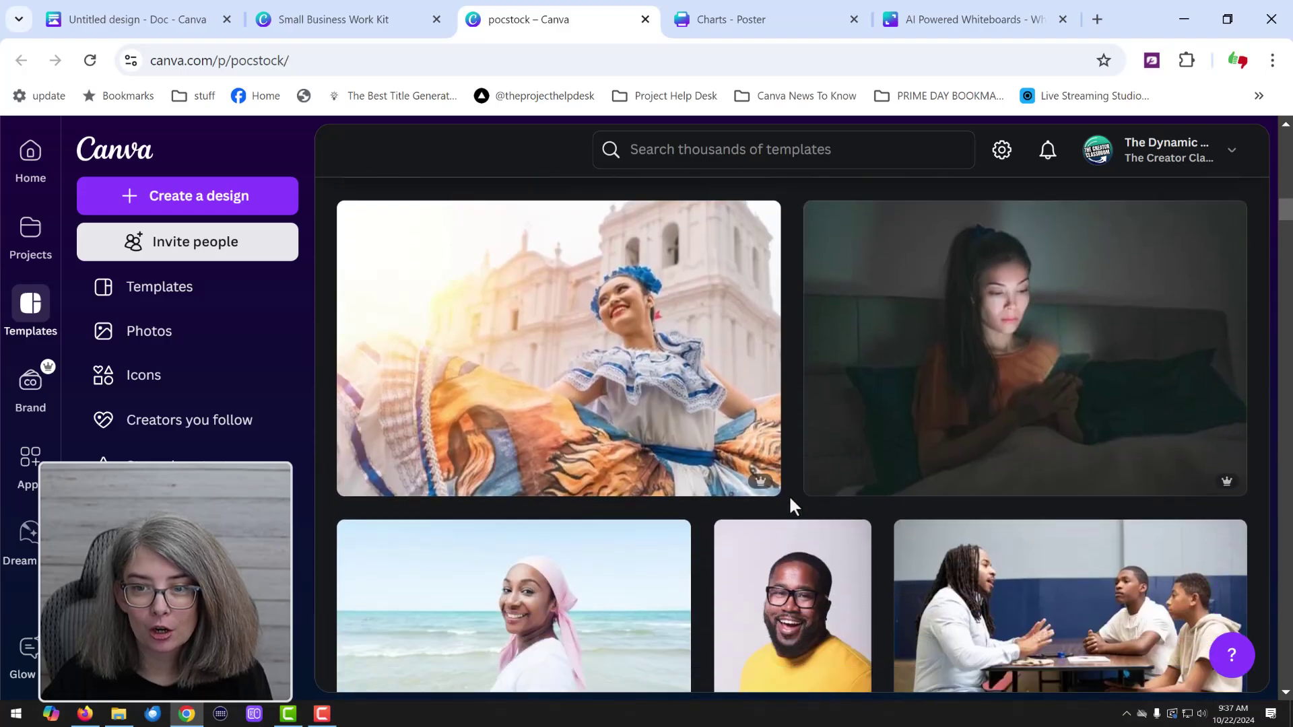
scroll(749, 456, down, 2)
scroll(750, 462, down, 3)
scroll(750, 461, up, 2)
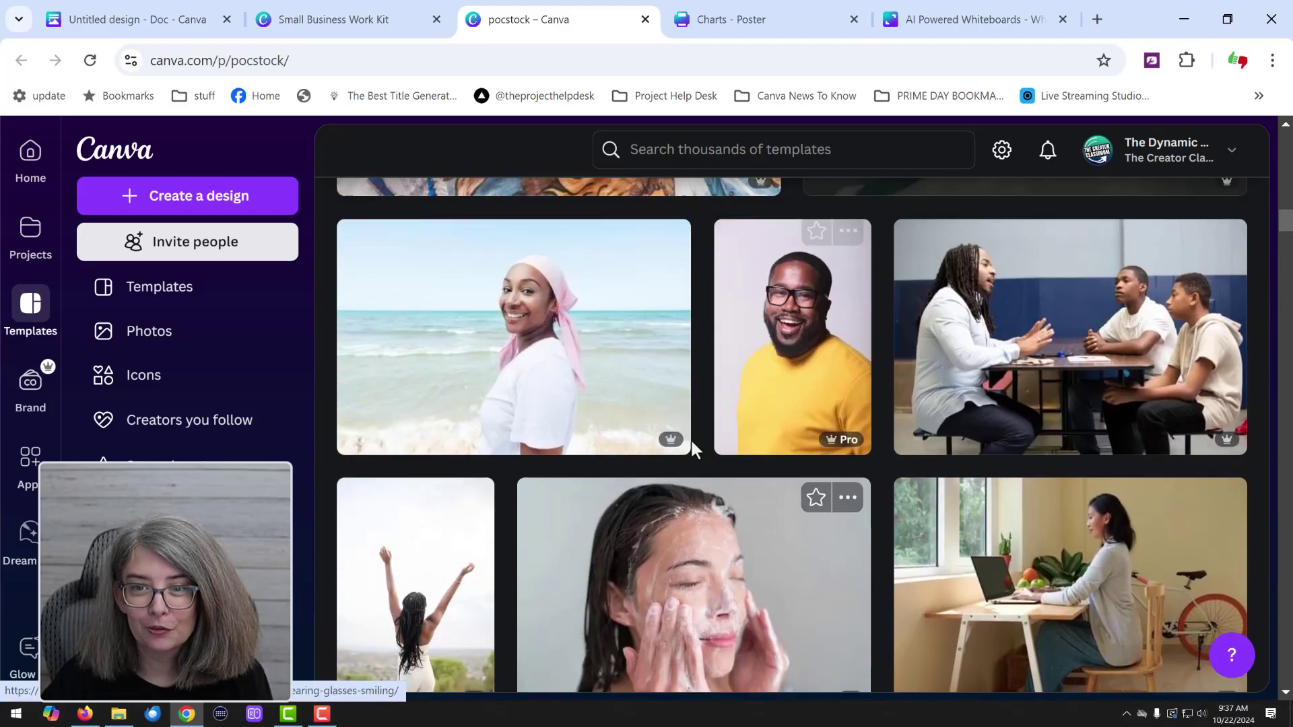
click(480, 351)
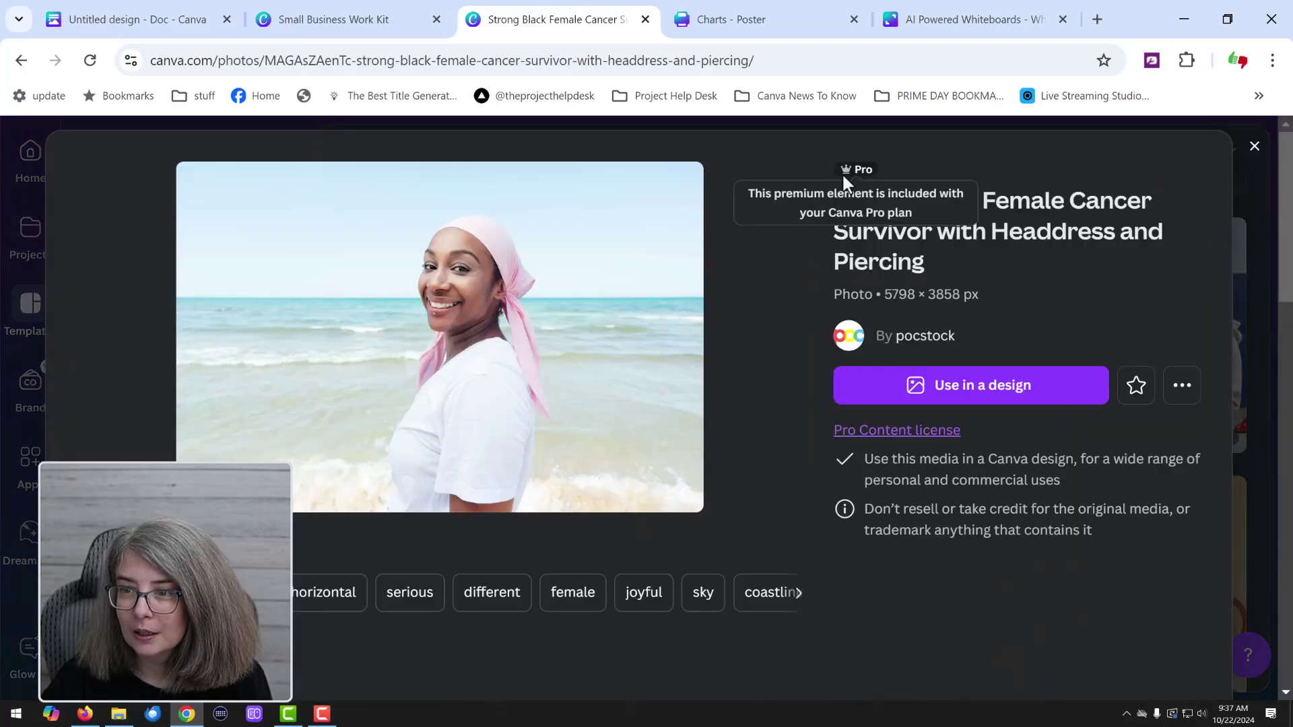
click(1255, 149)
scroll(759, 453, down, 3)
scroll(759, 491, down, 2)
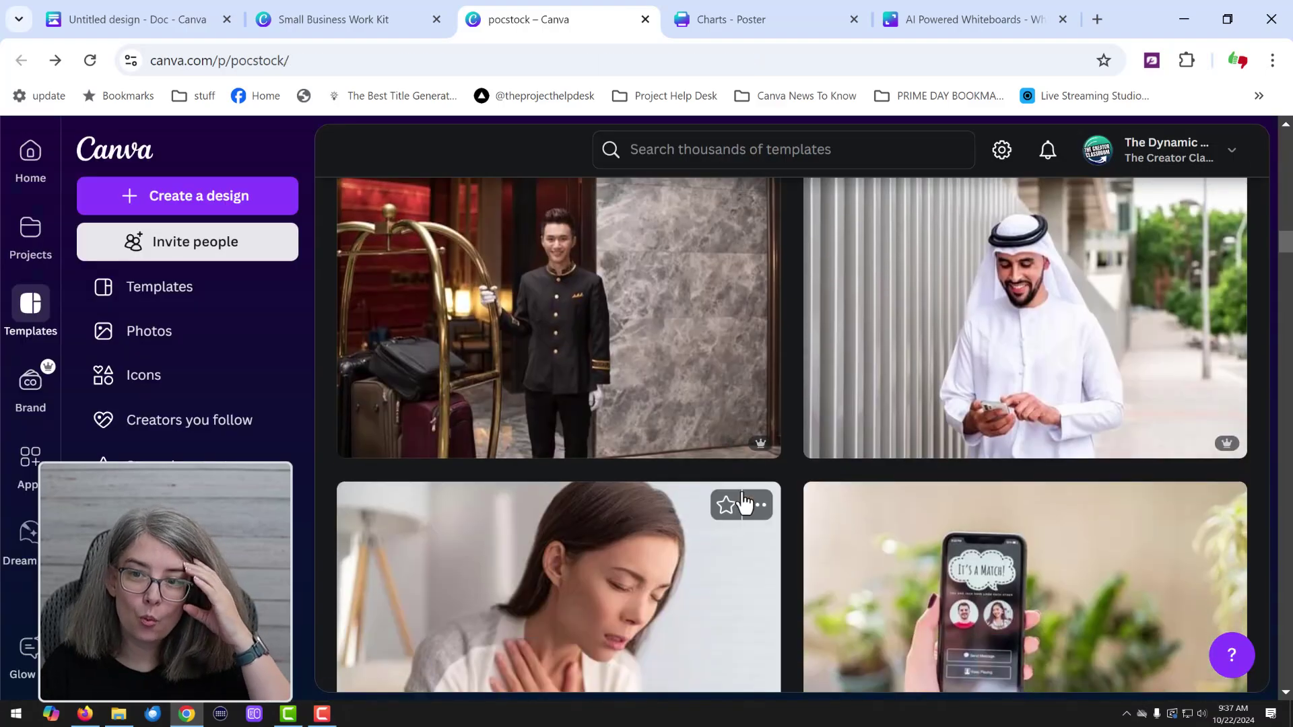
scroll(742, 502, down, 3)
scroll(743, 496, up, 3)
scroll(743, 495, down, 1)
scroll(746, 503, down, 5)
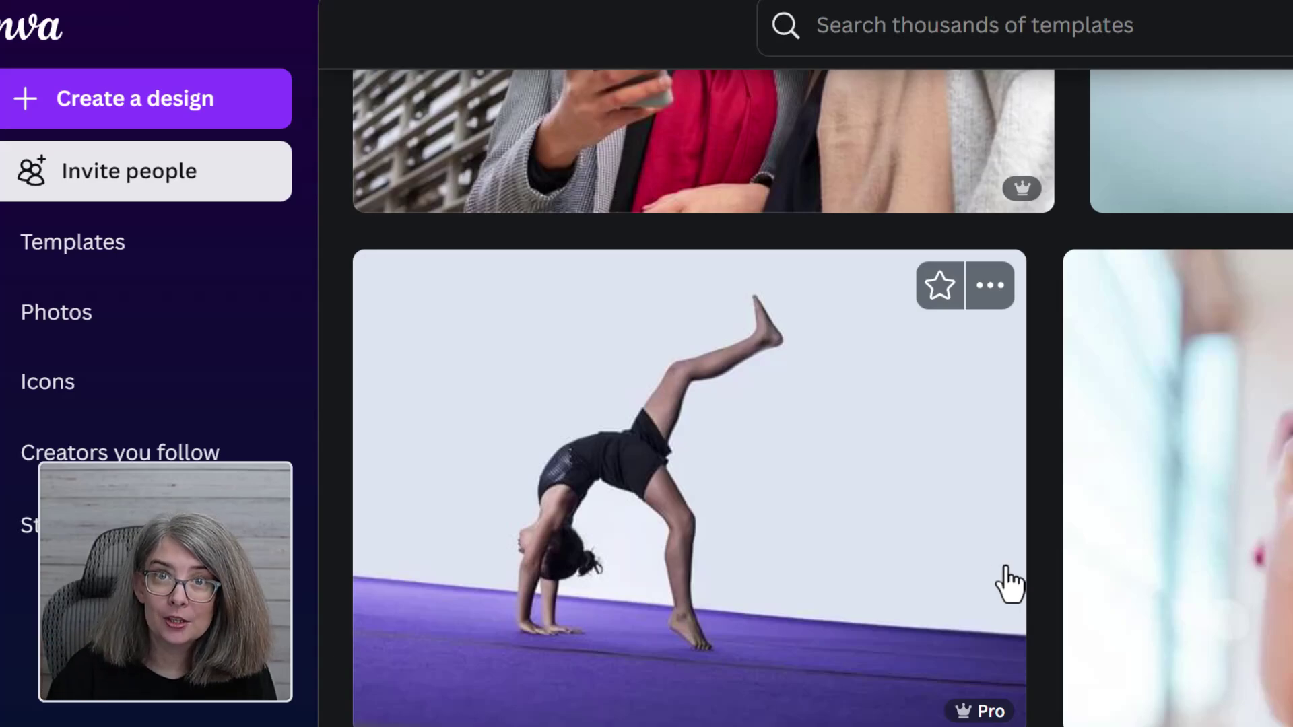
scroll(1010, 585, down, 5)
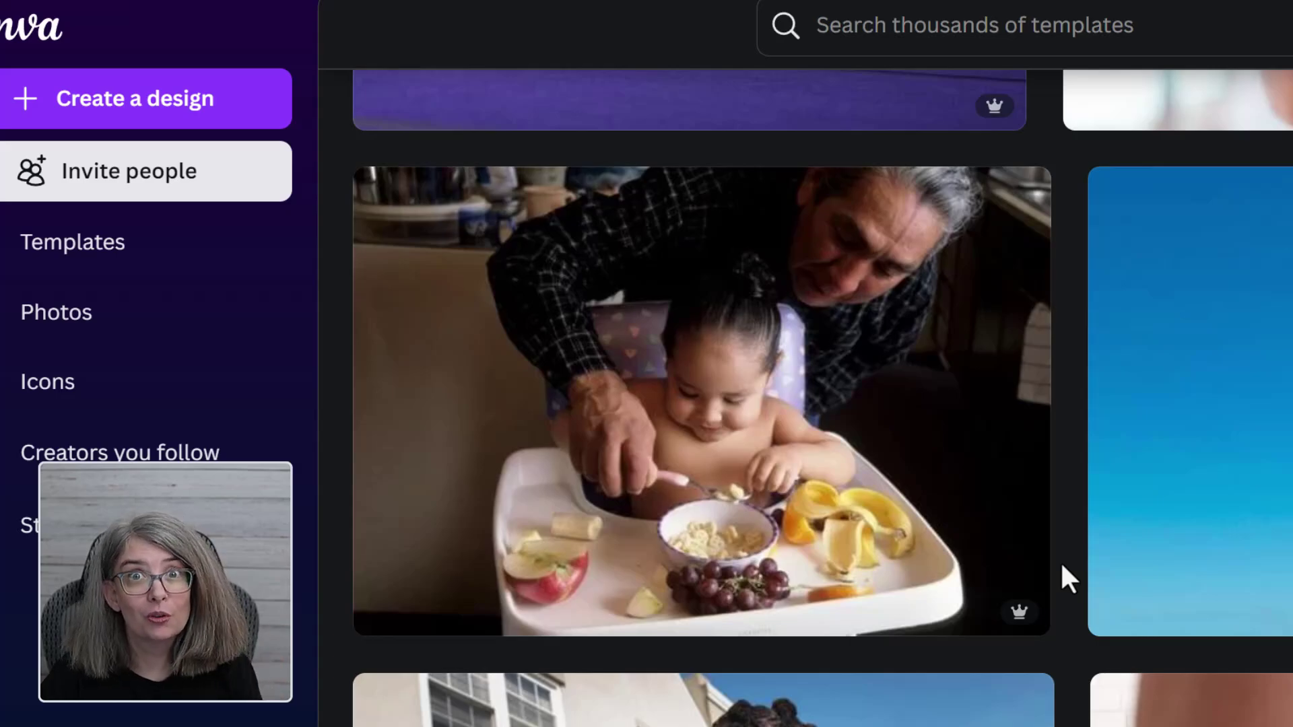
scroll(1063, 565, down, 5)
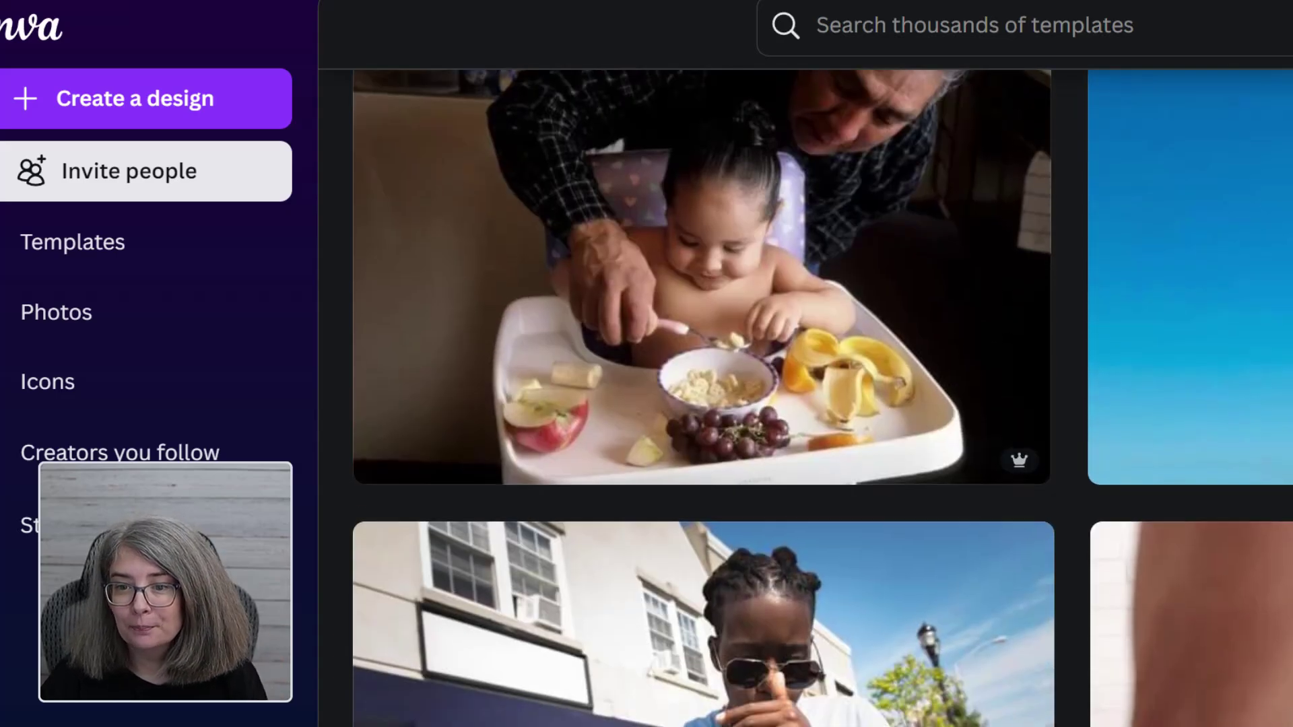
scroll(1124, 598, down, 4)
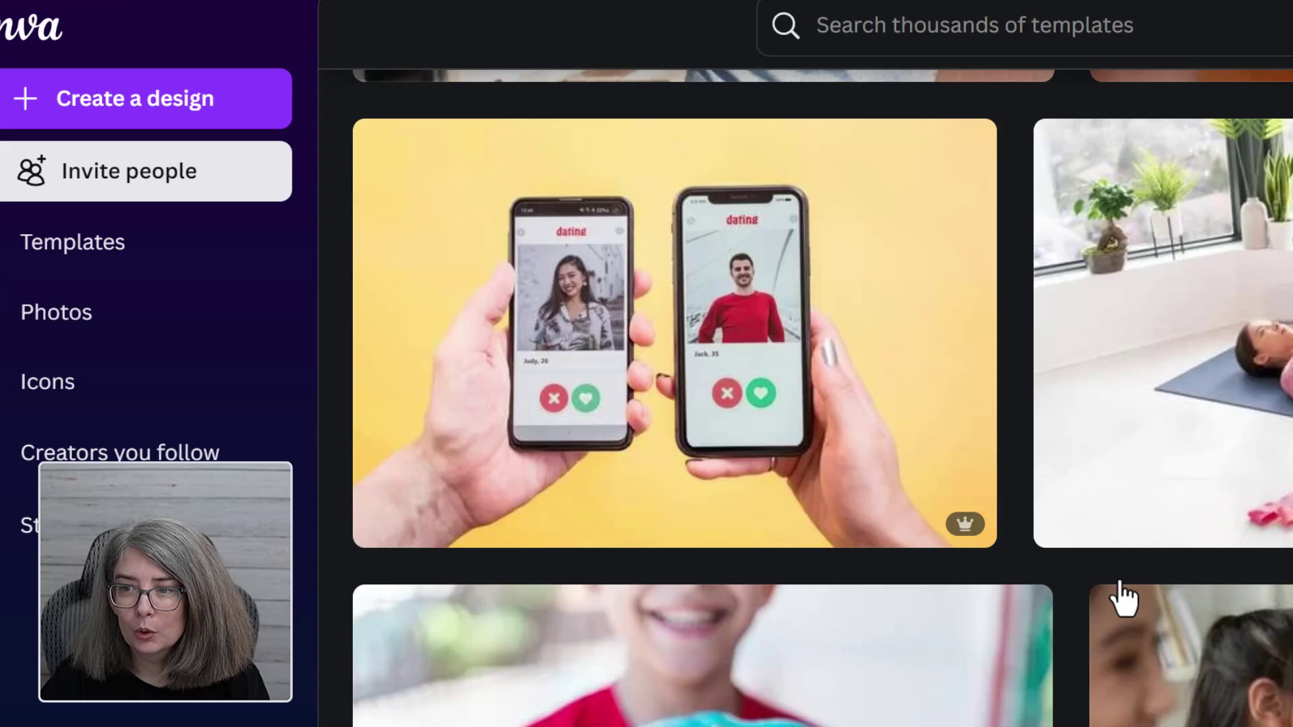
scroll(1122, 594, down, 4)
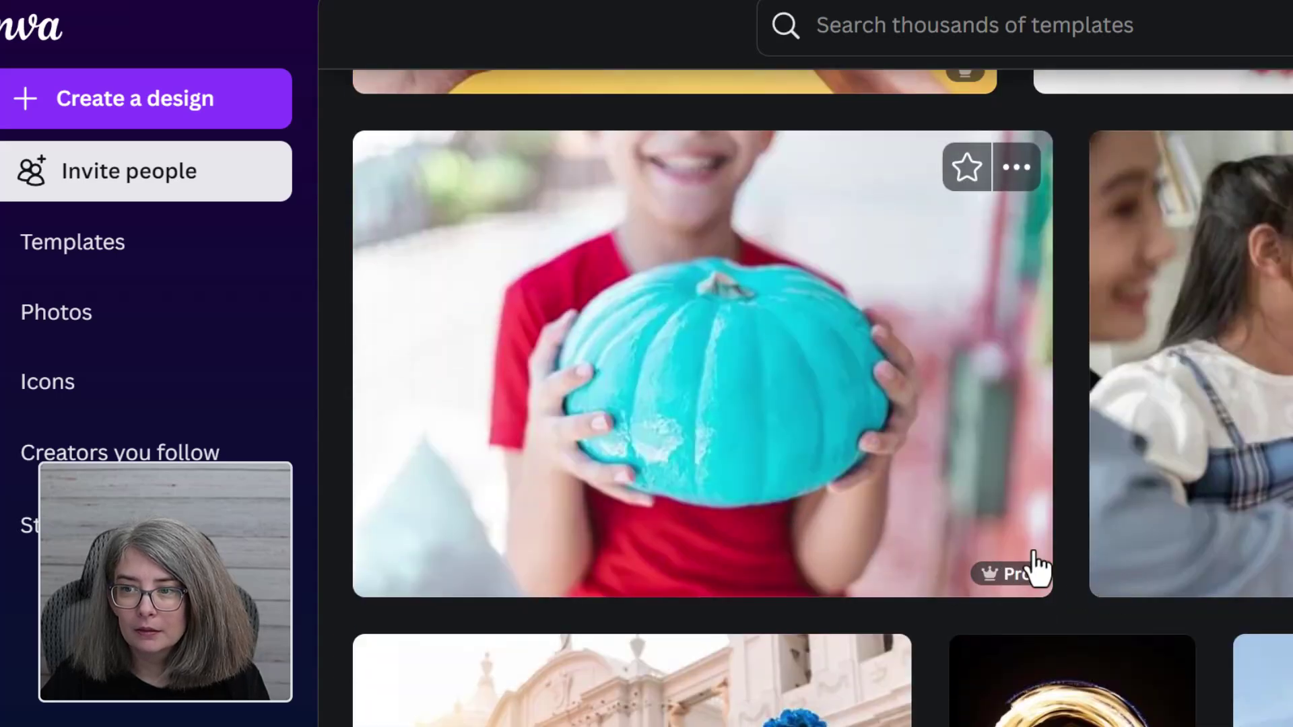
scroll(1032, 568, down, 3)
scroll(1037, 571, down, 5)
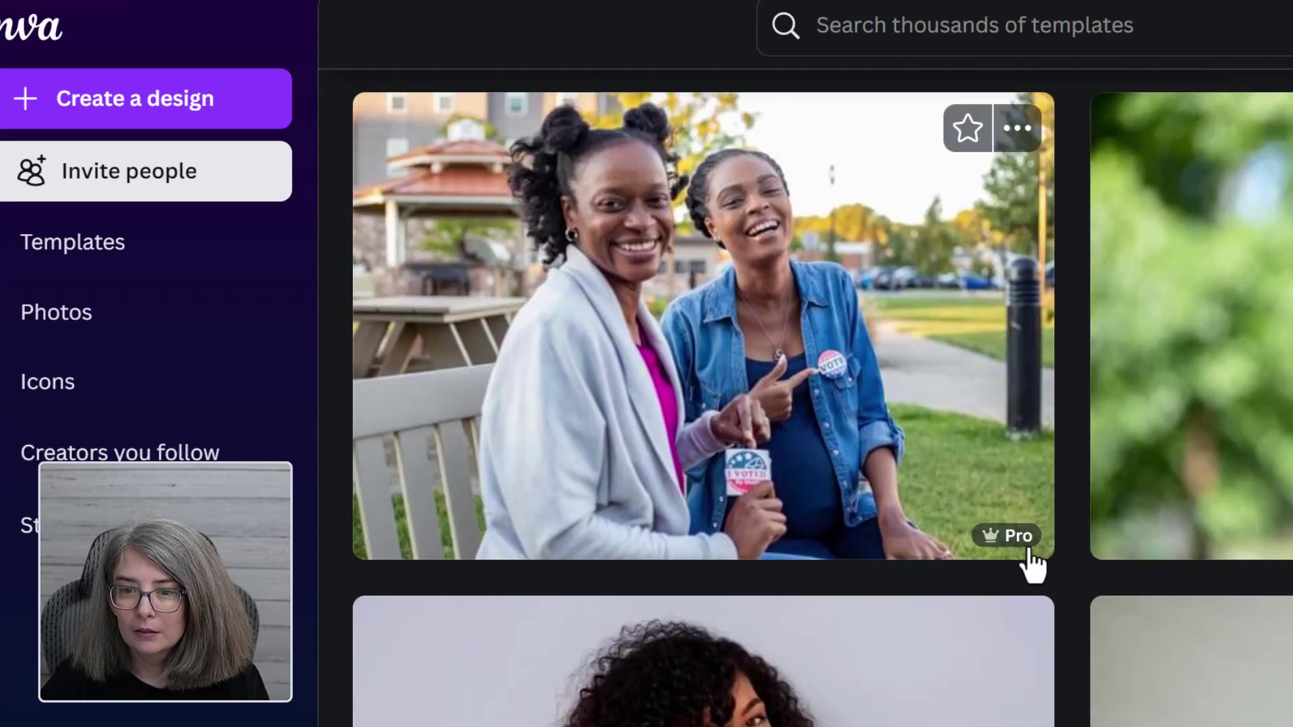
scroll(1031, 563, down, 3)
scroll(1025, 566, down, 4)
scroll(637, 556, up, 4)
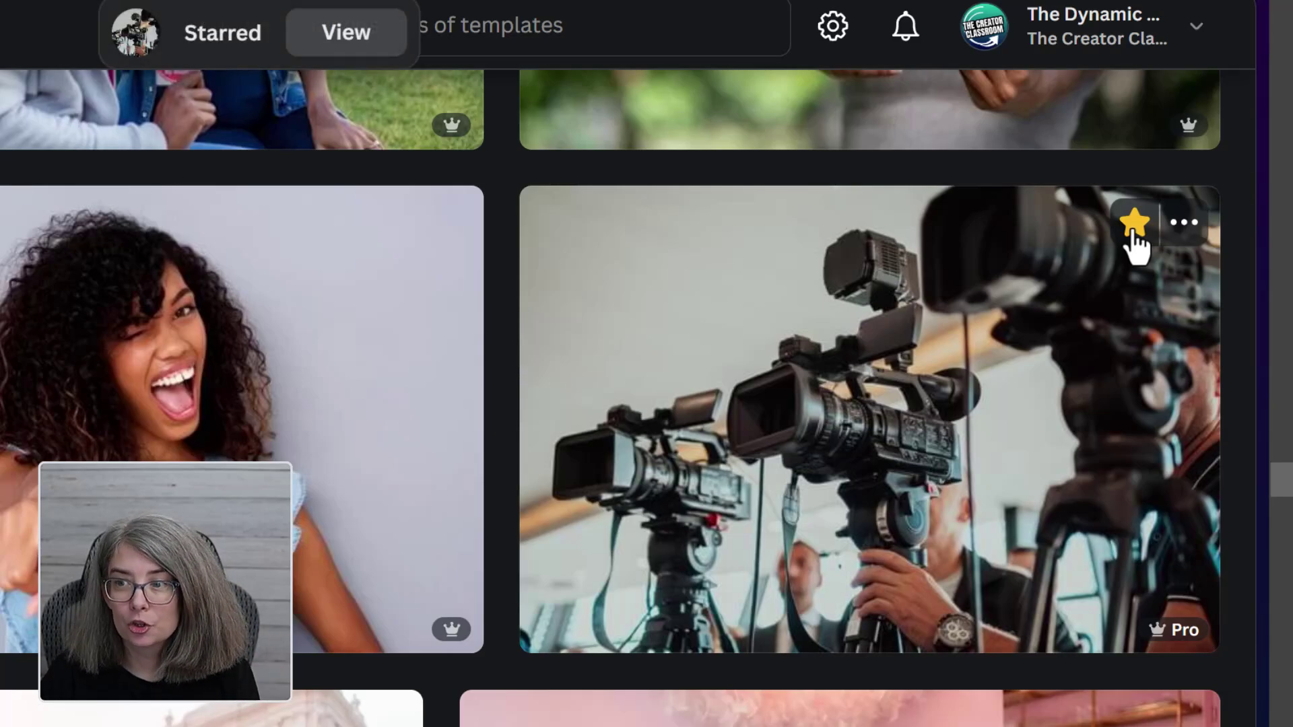
Star the camera crew stock photo and go to the Starred content page.
click(1185, 231)
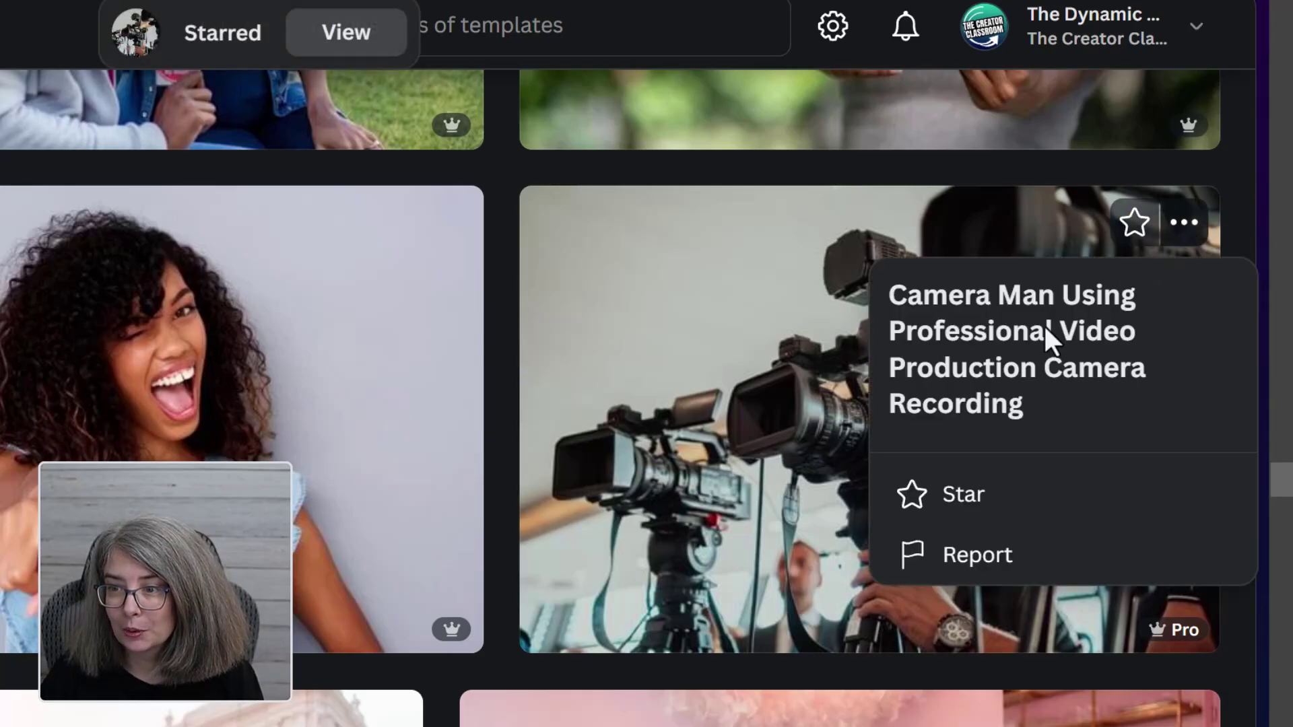
click(957, 517)
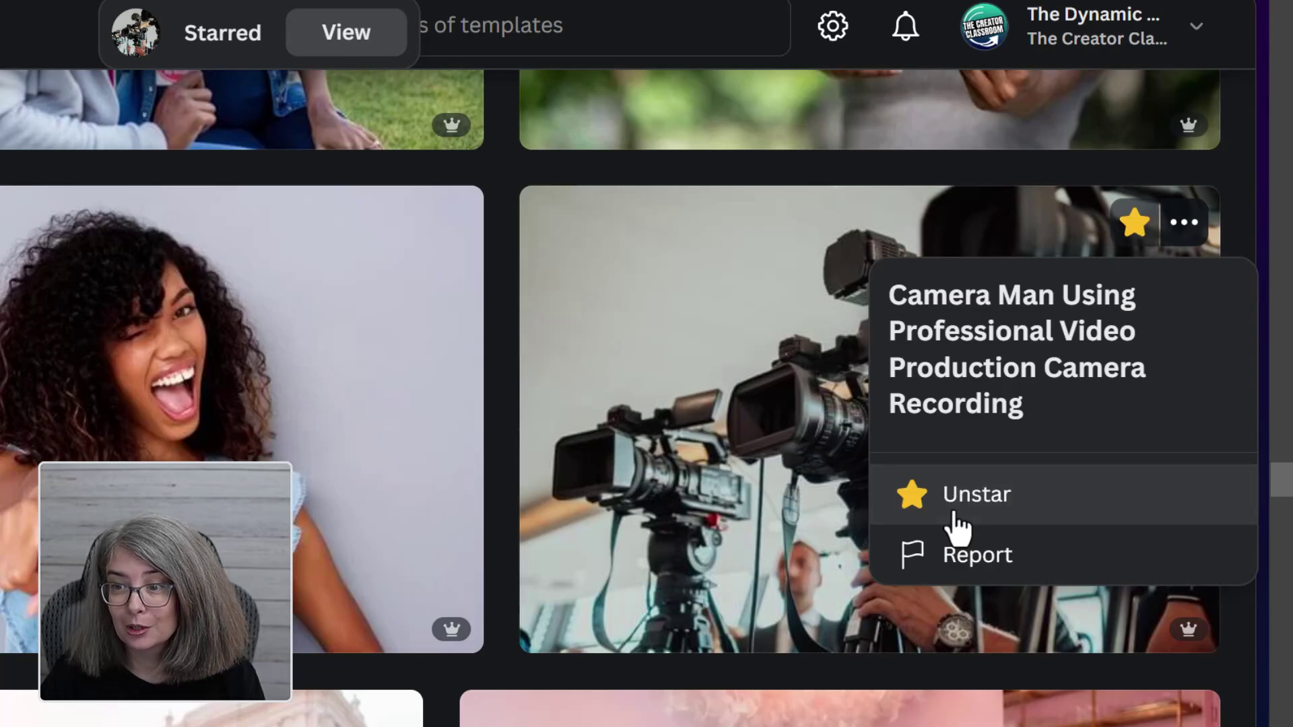
click(837, 536)
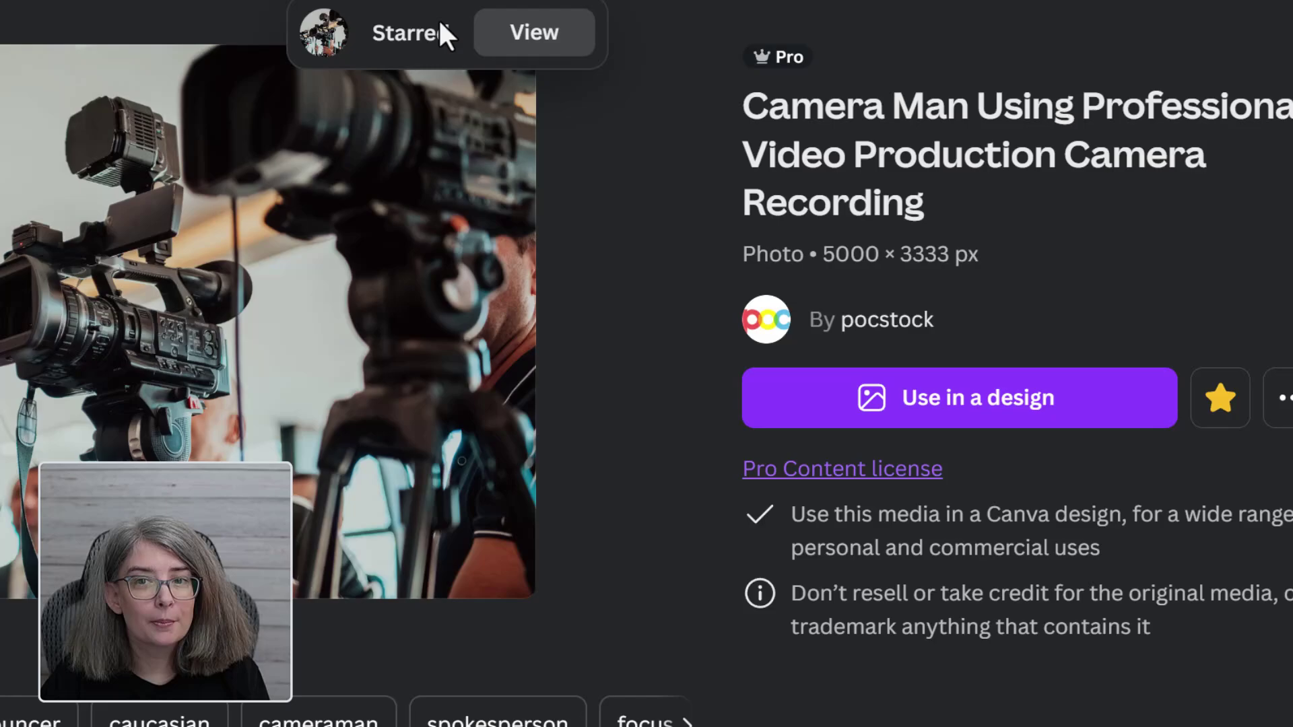
click(556, 51)
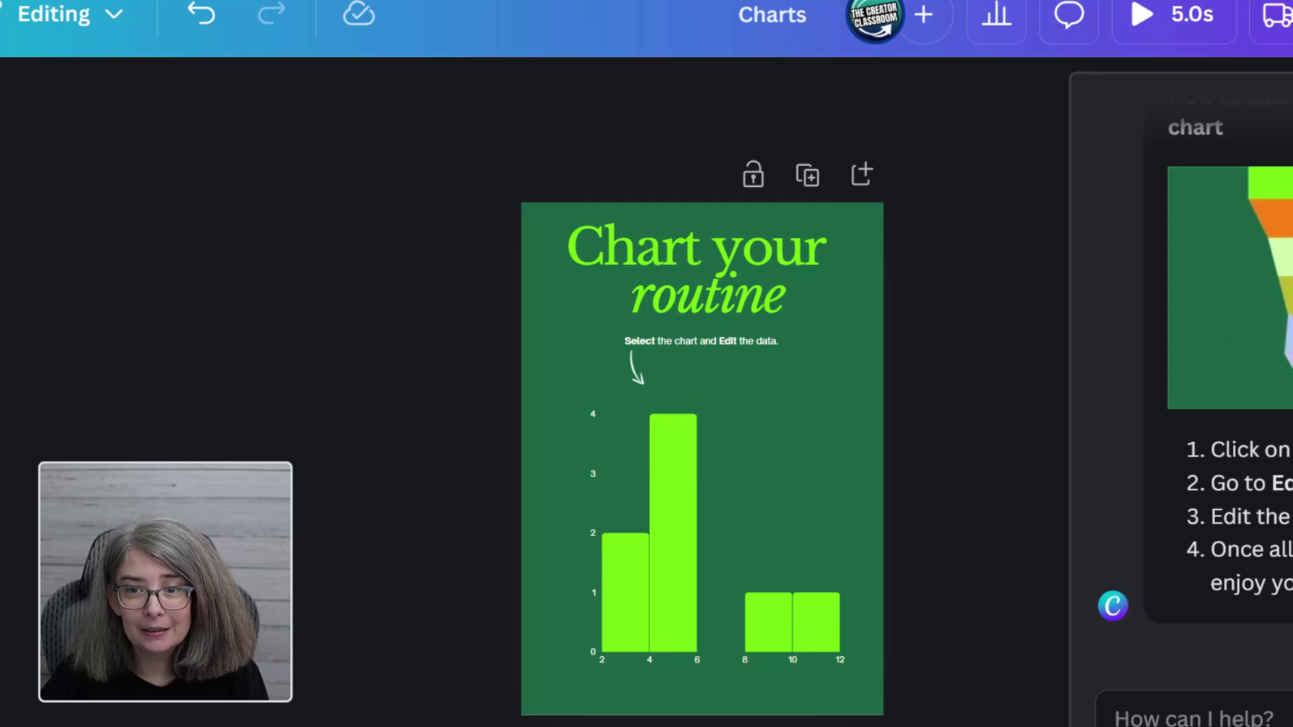
Add the camera photo from the Starred folder to the poster and shift it left.
click(55, 520)
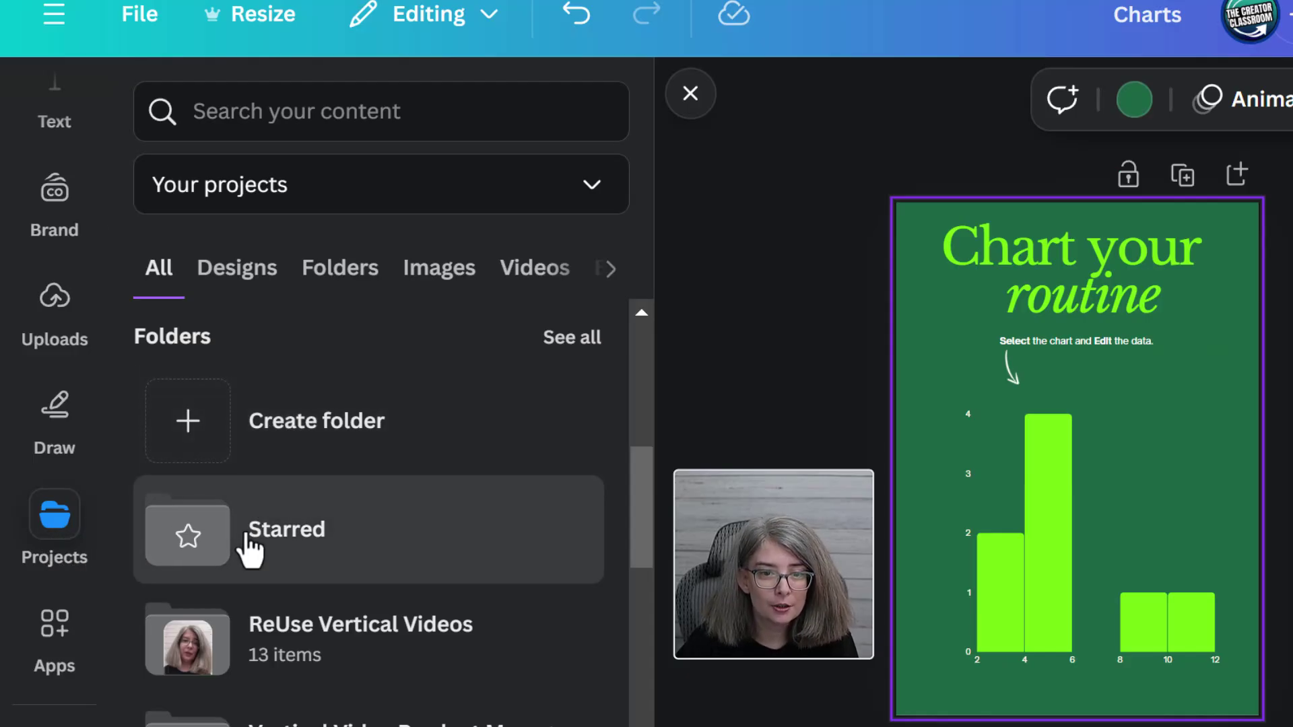
click(250, 537)
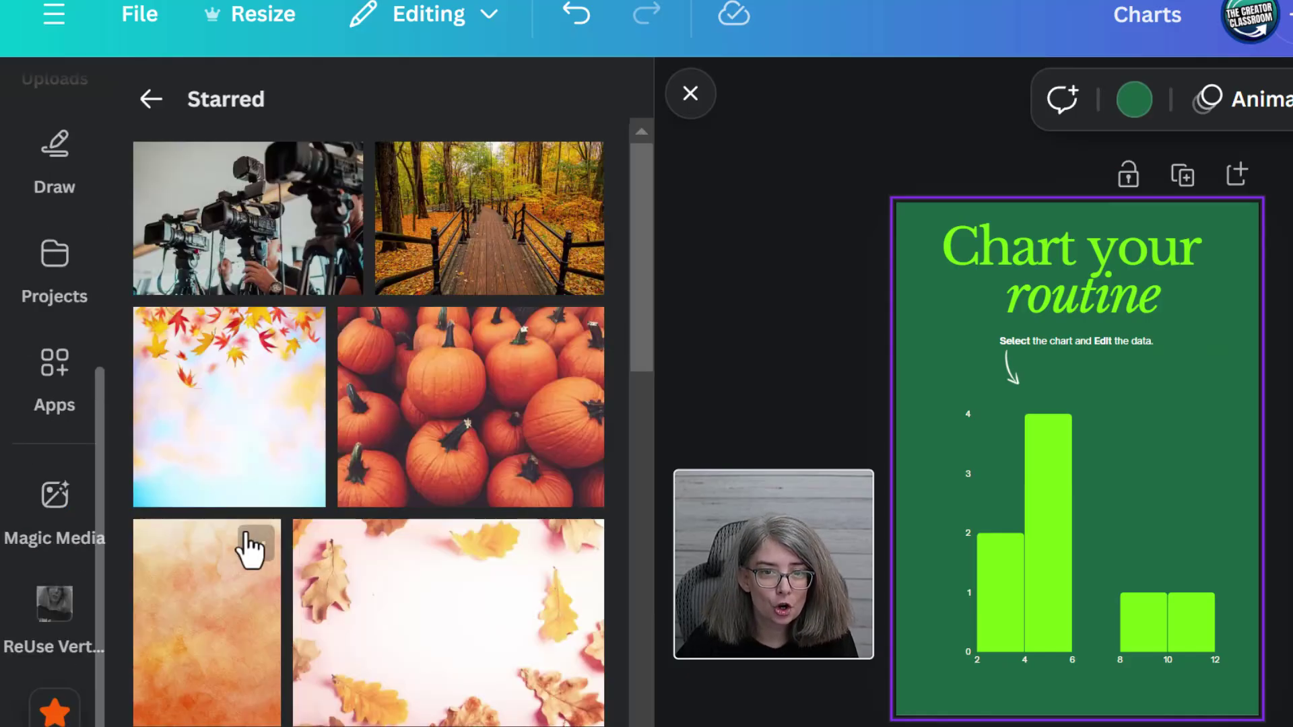
click(261, 239)
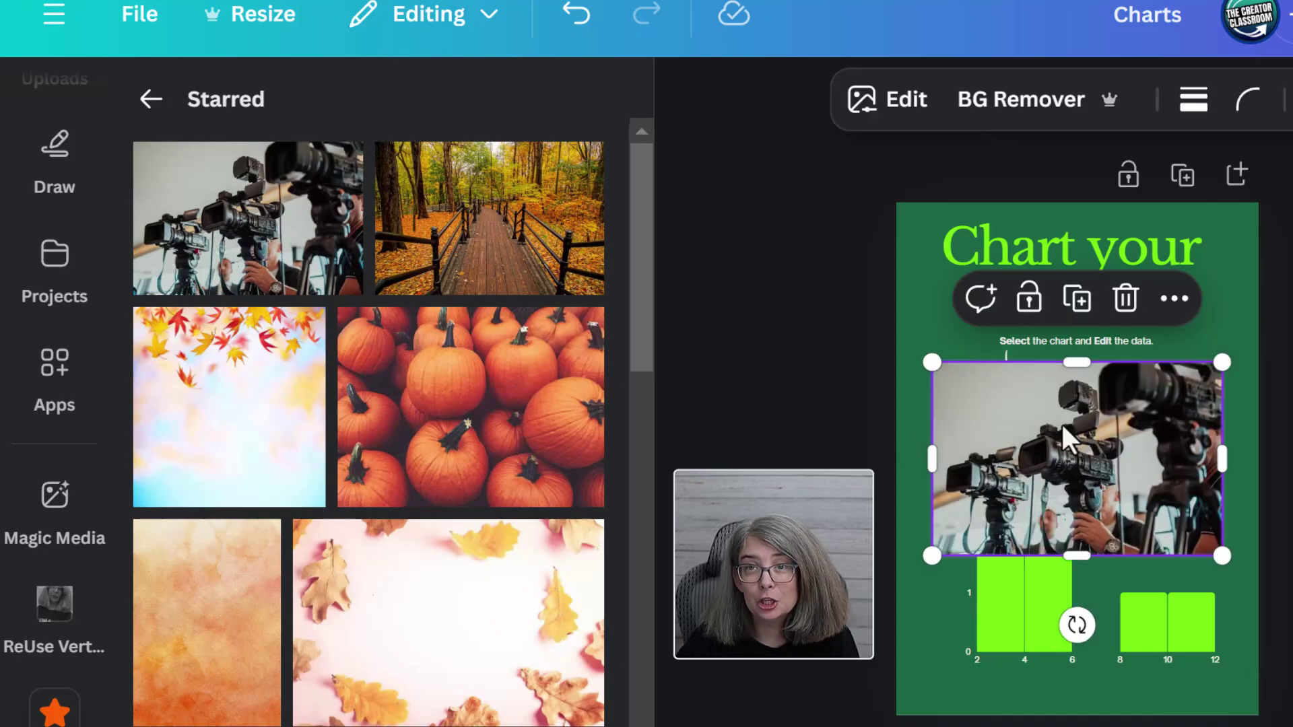
drag(1071, 432, 828, 425)
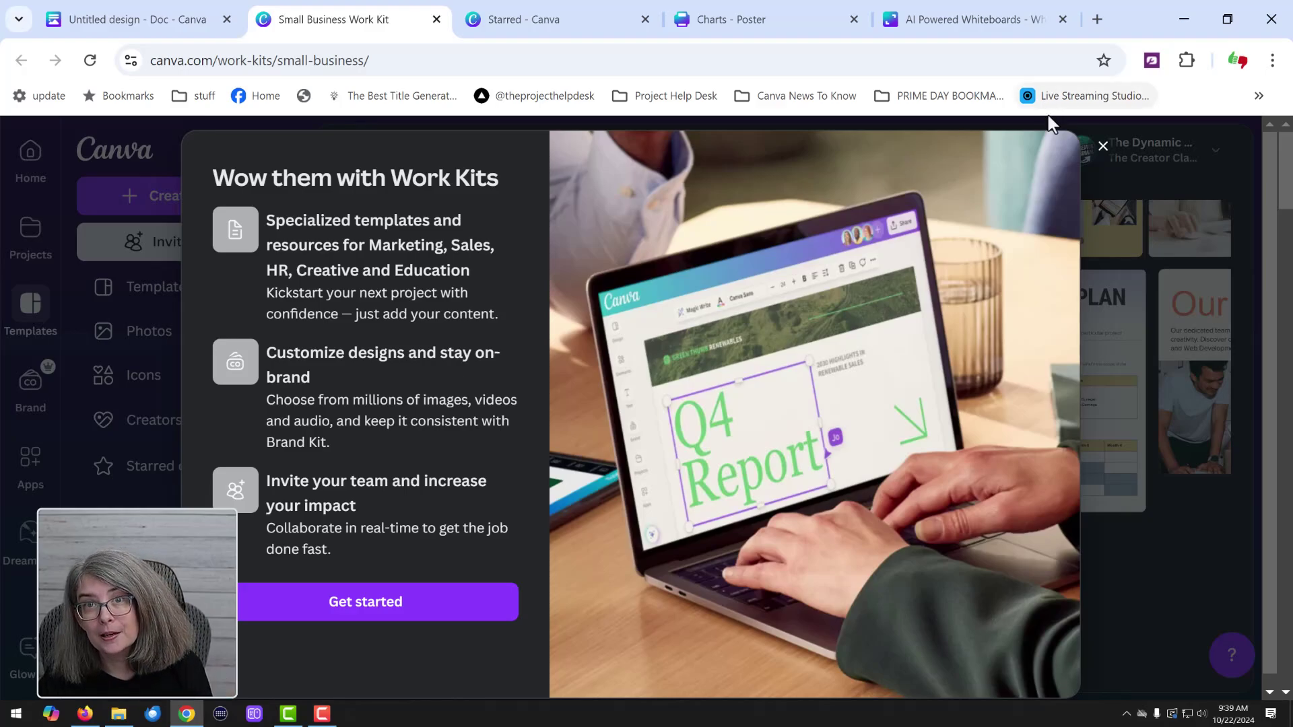
Dismiss the Work Kits welcome dialog and reveal more Work Kits in the collection.
click(449, 614)
scroll(680, 532, down, 2)
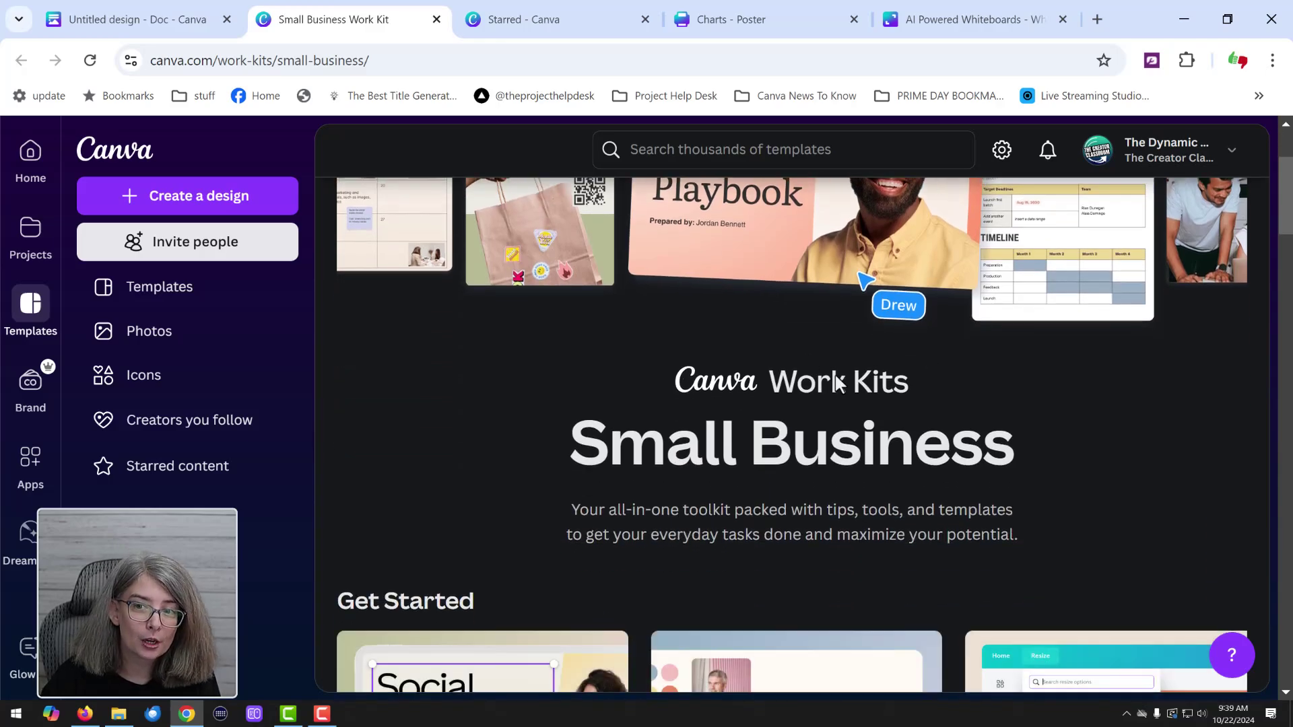
scroll(851, 483, down, 2)
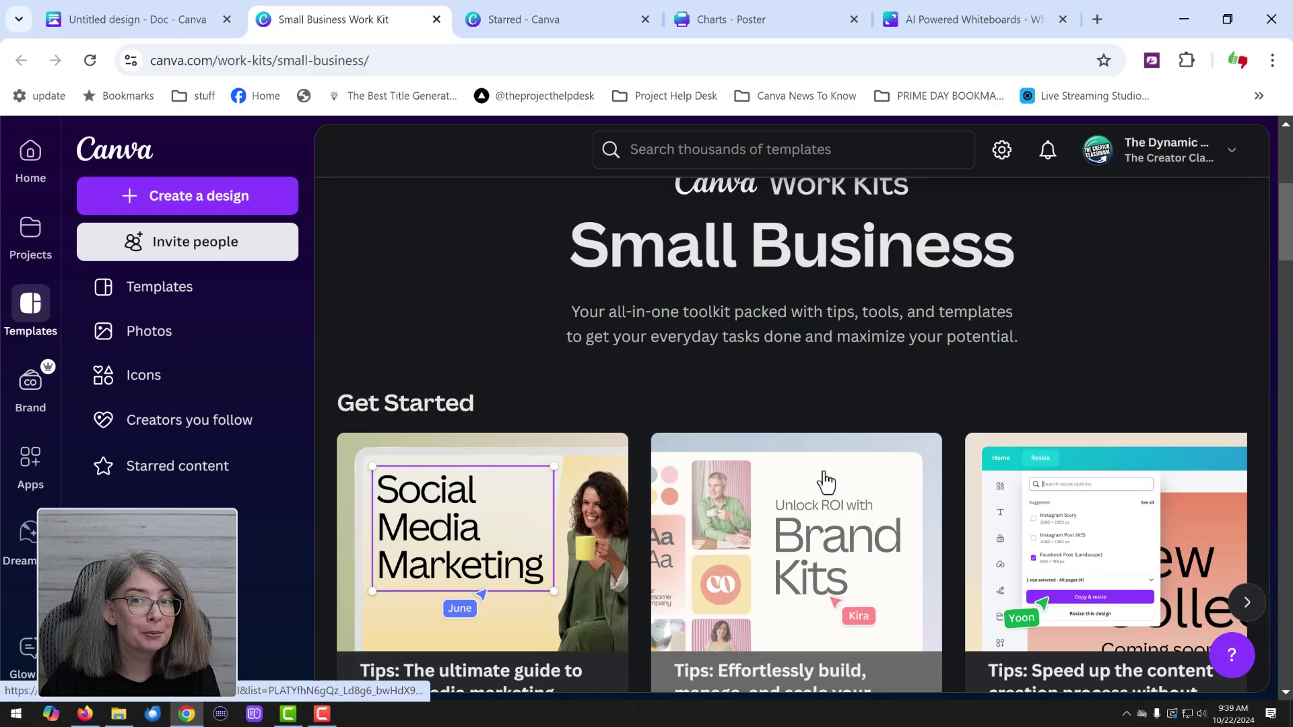
scroll(825, 482, down, 1)
scroll(791, 265, up, 3)
scroll(751, 413, down, 3)
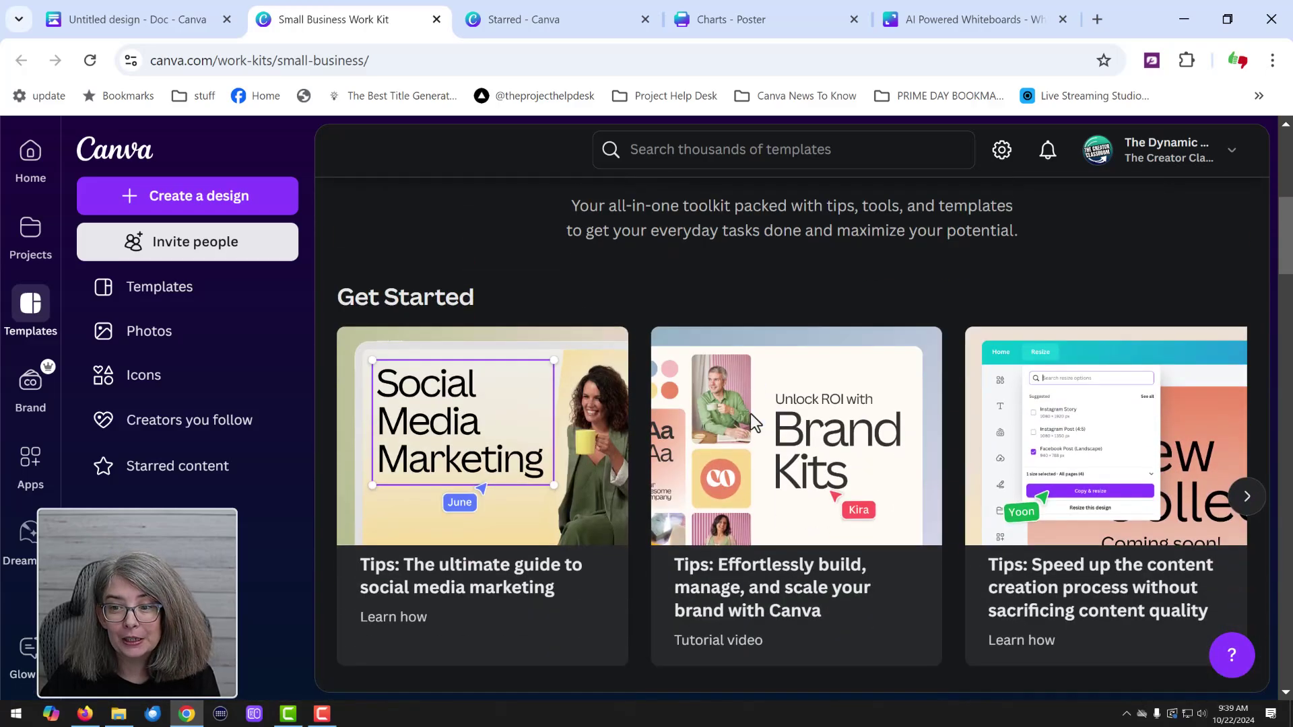
scroll(751, 414, down, 2)
scroll(684, 399, down, 5)
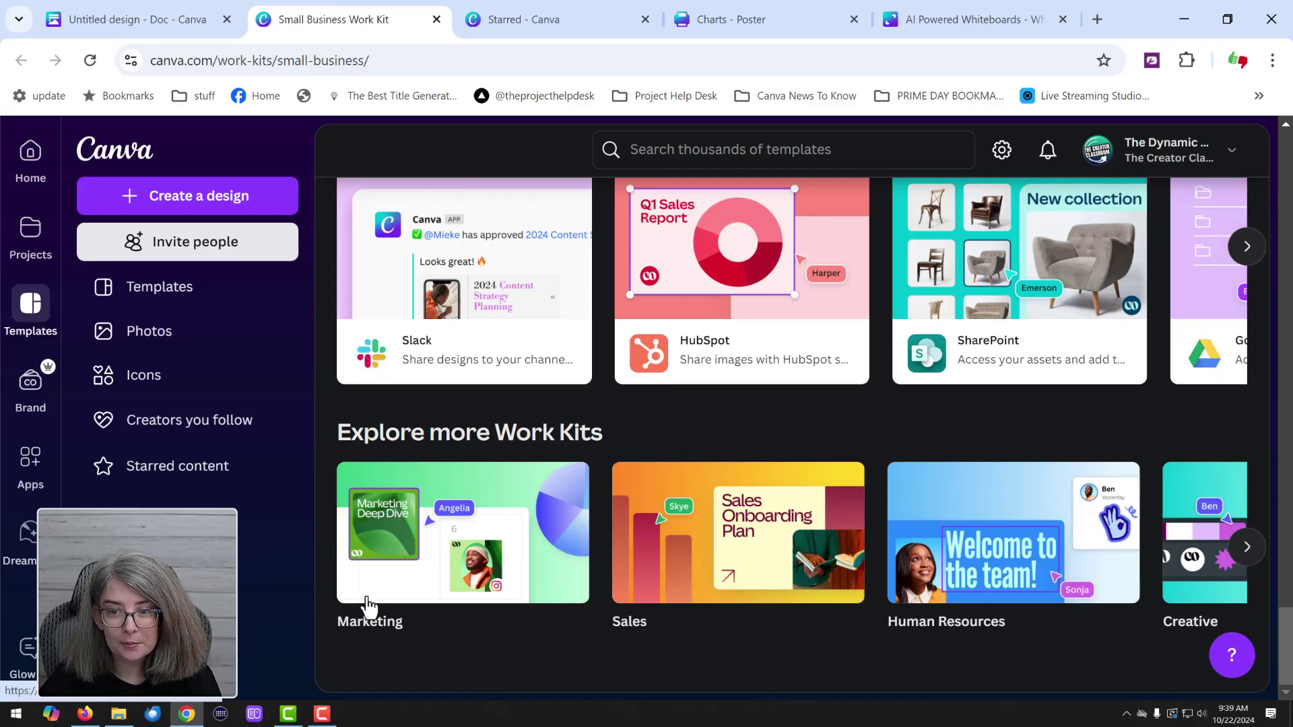
click(1247, 549)
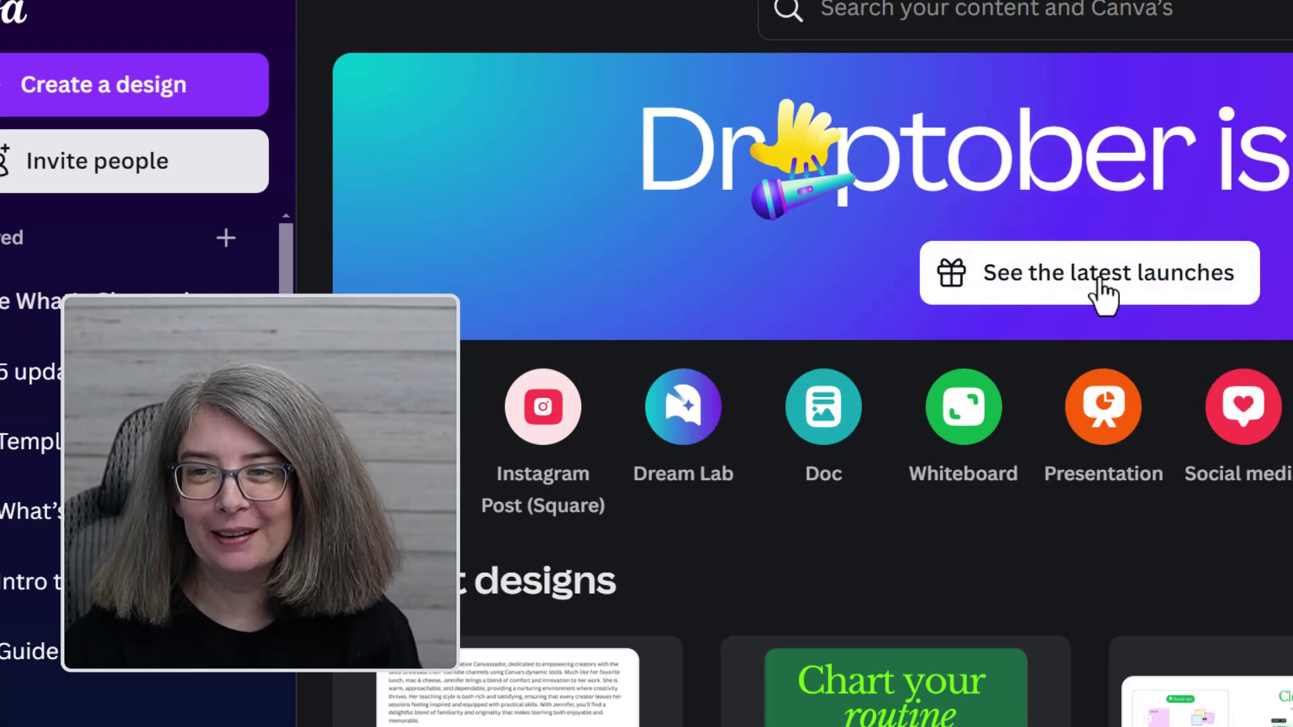
Open the Advanced animations design from the latest Videos launches and select the magic ball.
click(1103, 283)
scroll(569, 630, down, 5)
scroll(569, 630, down, 2)
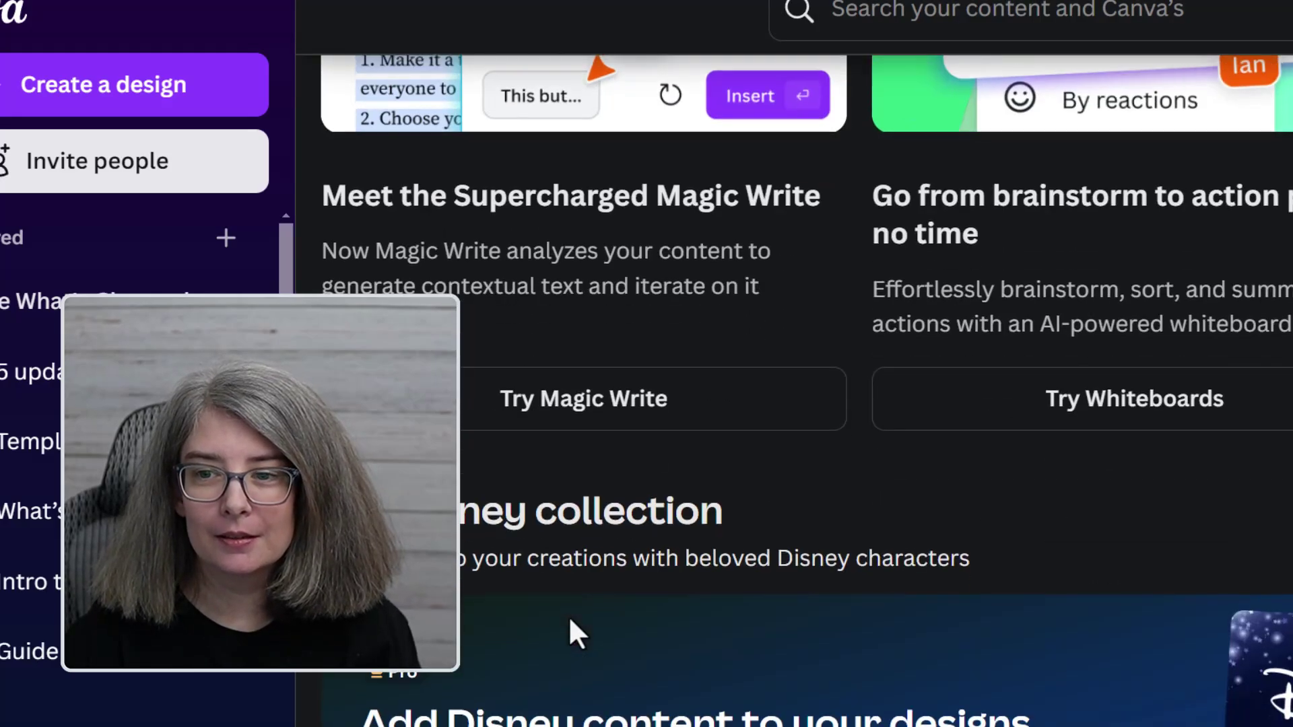
scroll(569, 629, down, 4)
scroll(568, 629, down, 3)
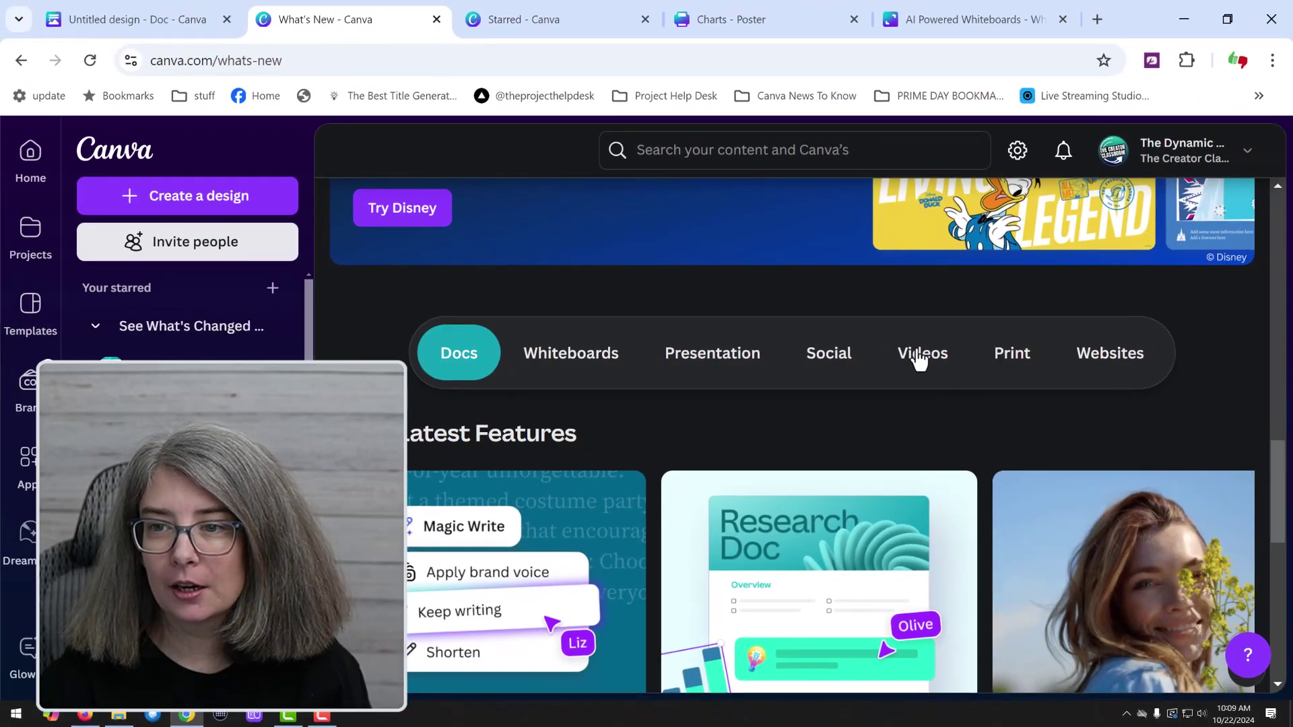
click(919, 353)
scroll(842, 444, down, 1)
scroll(707, 485, down, 1)
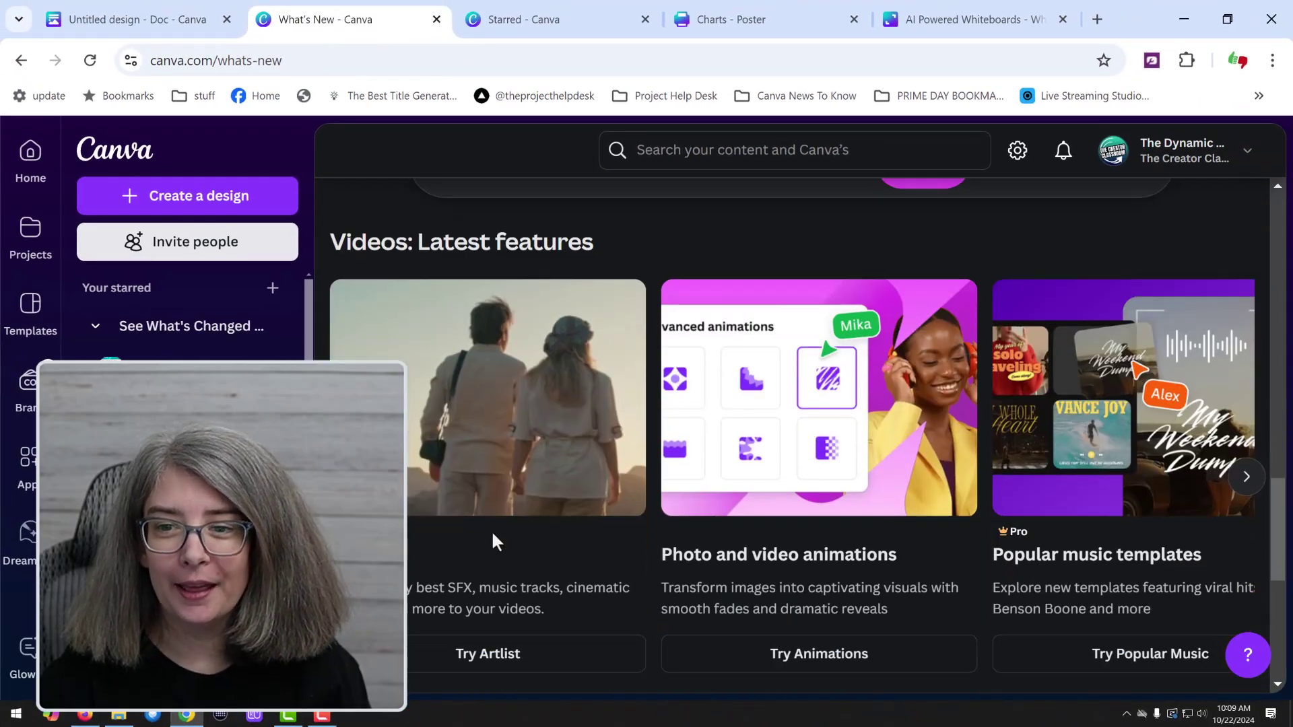
click(807, 660)
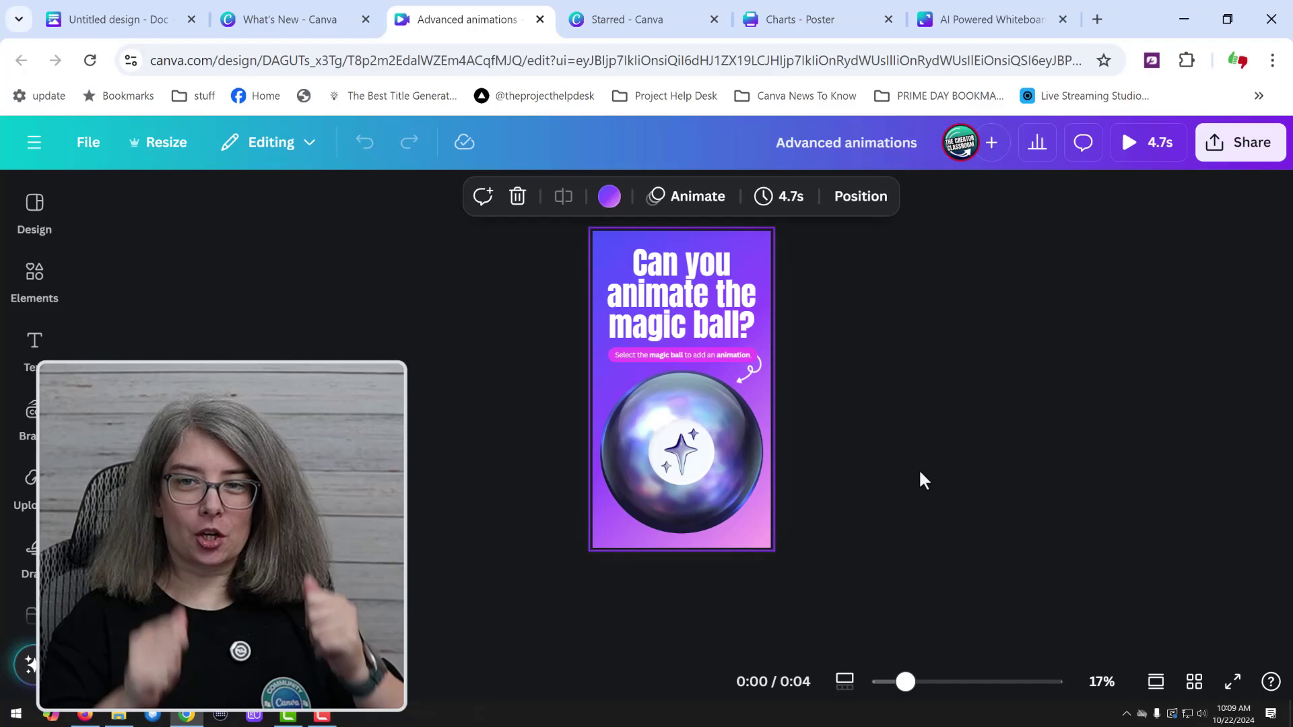
click(721, 479)
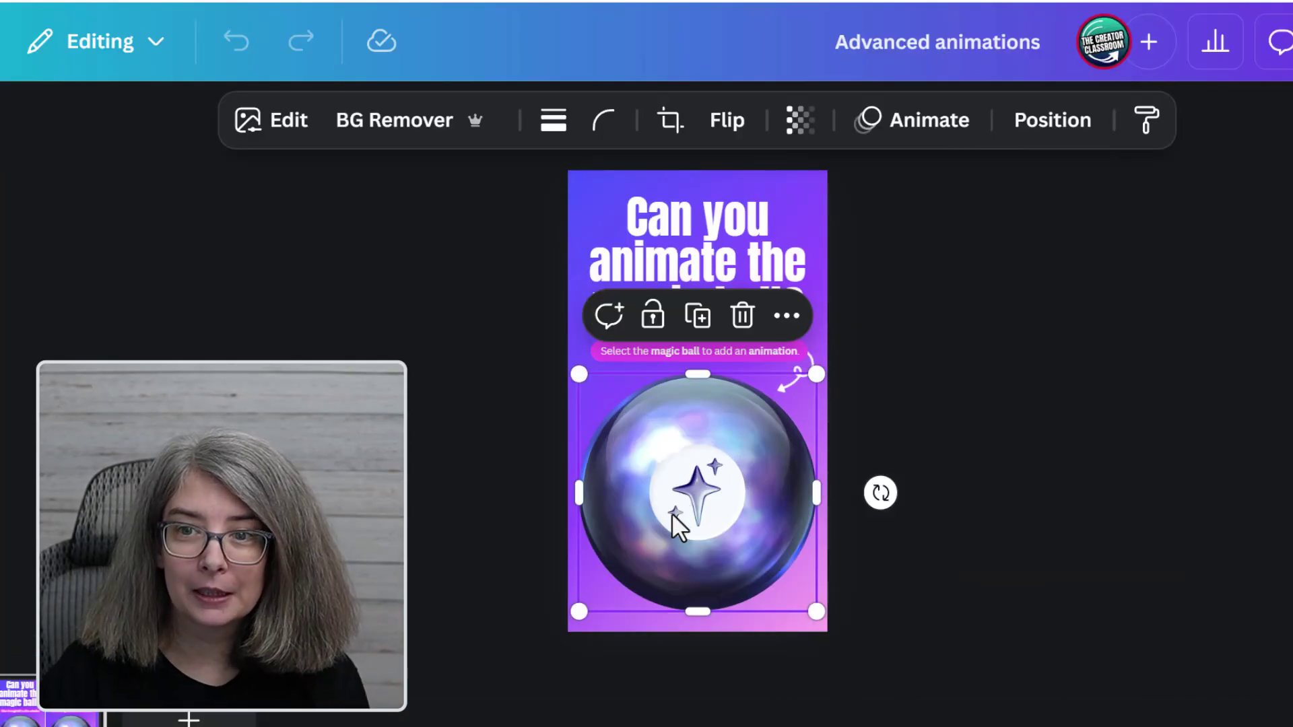
Give the magic ball the Featured Ink animation on enter, with Seep style.
click(951, 141)
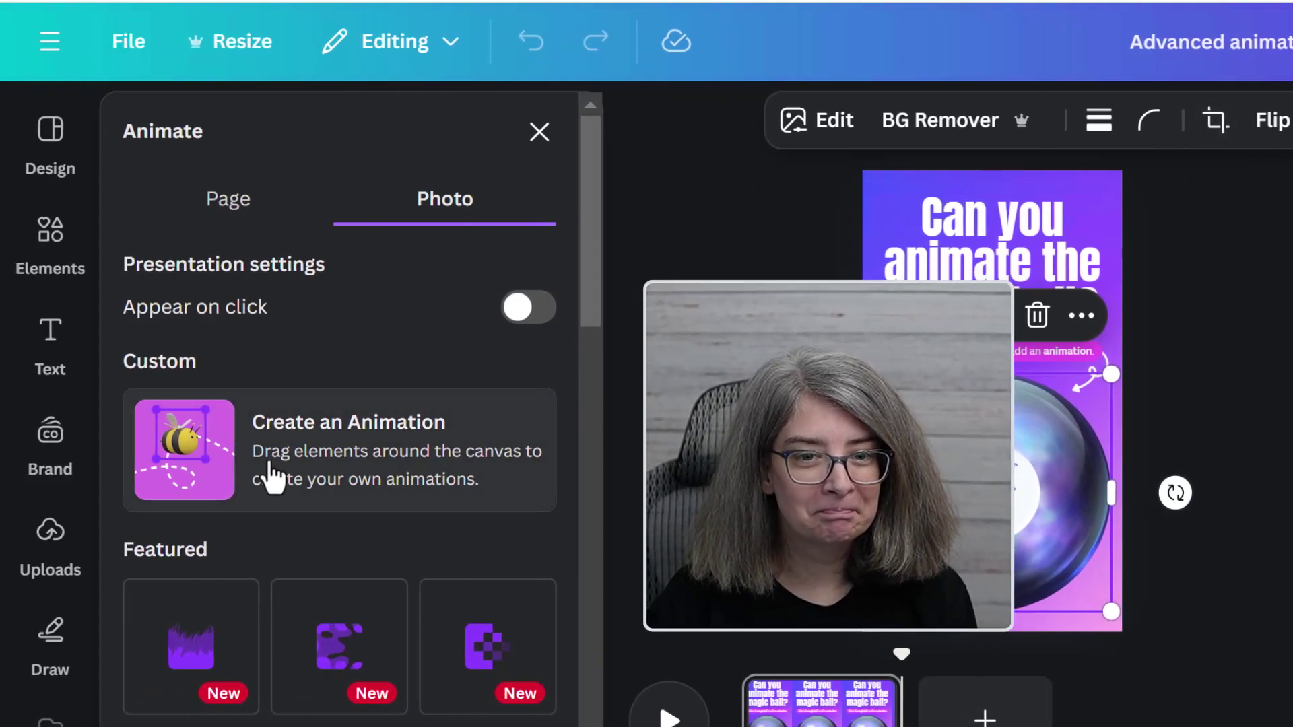
scroll(289, 597, down, 3)
scroll(324, 635, down, 3)
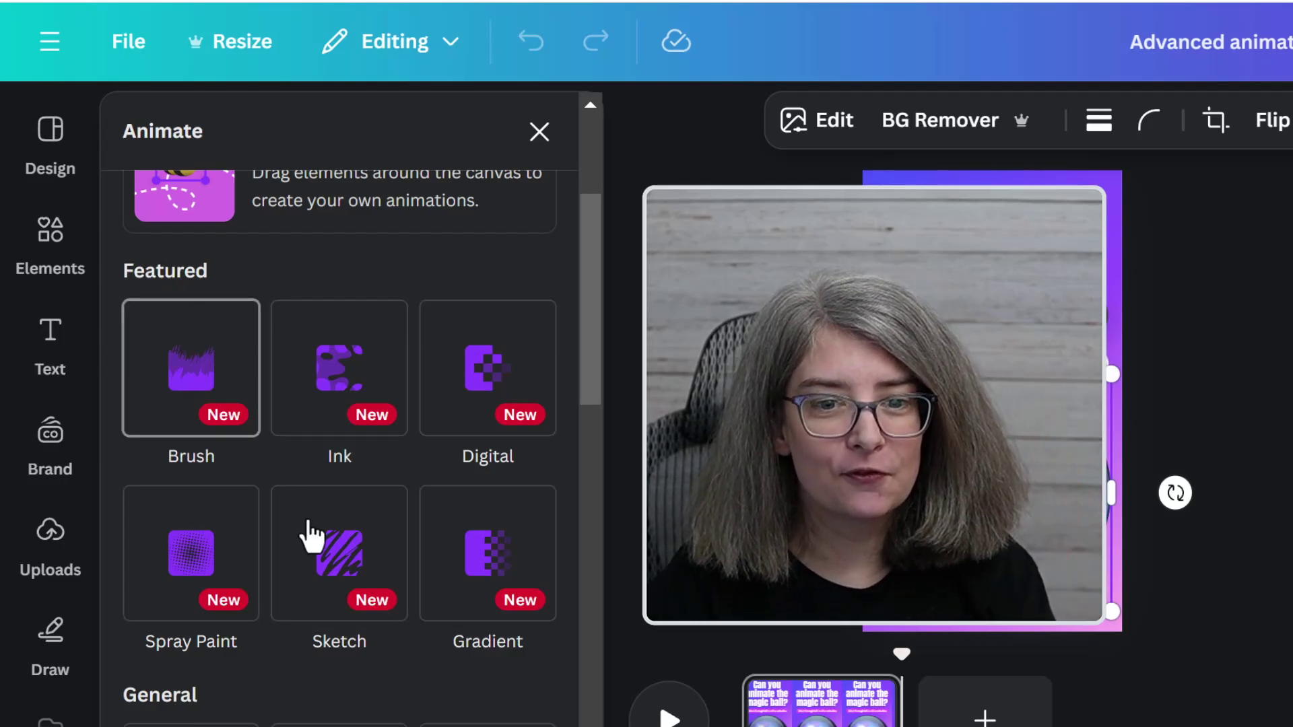
scroll(303, 546, down, 3)
scroll(260, 529, down, 4)
scroll(260, 529, down, 4)
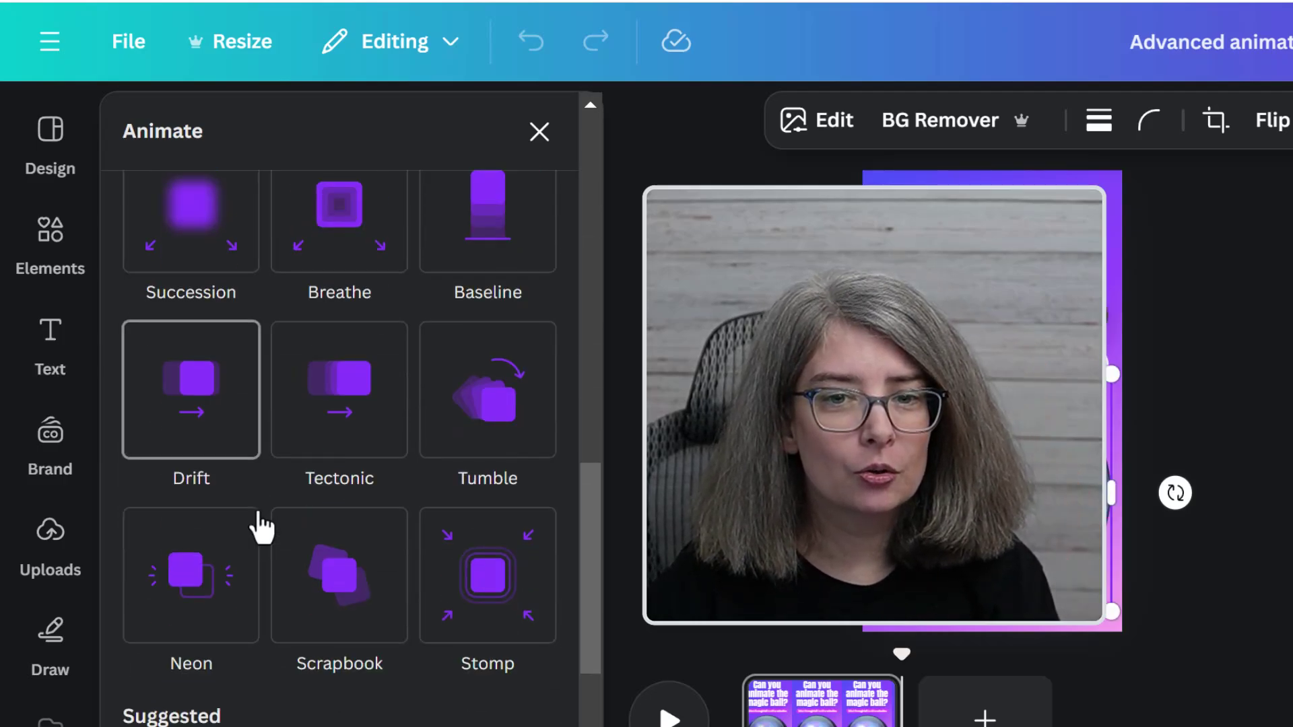
scroll(260, 529, down, 2)
scroll(249, 393, down, 1)
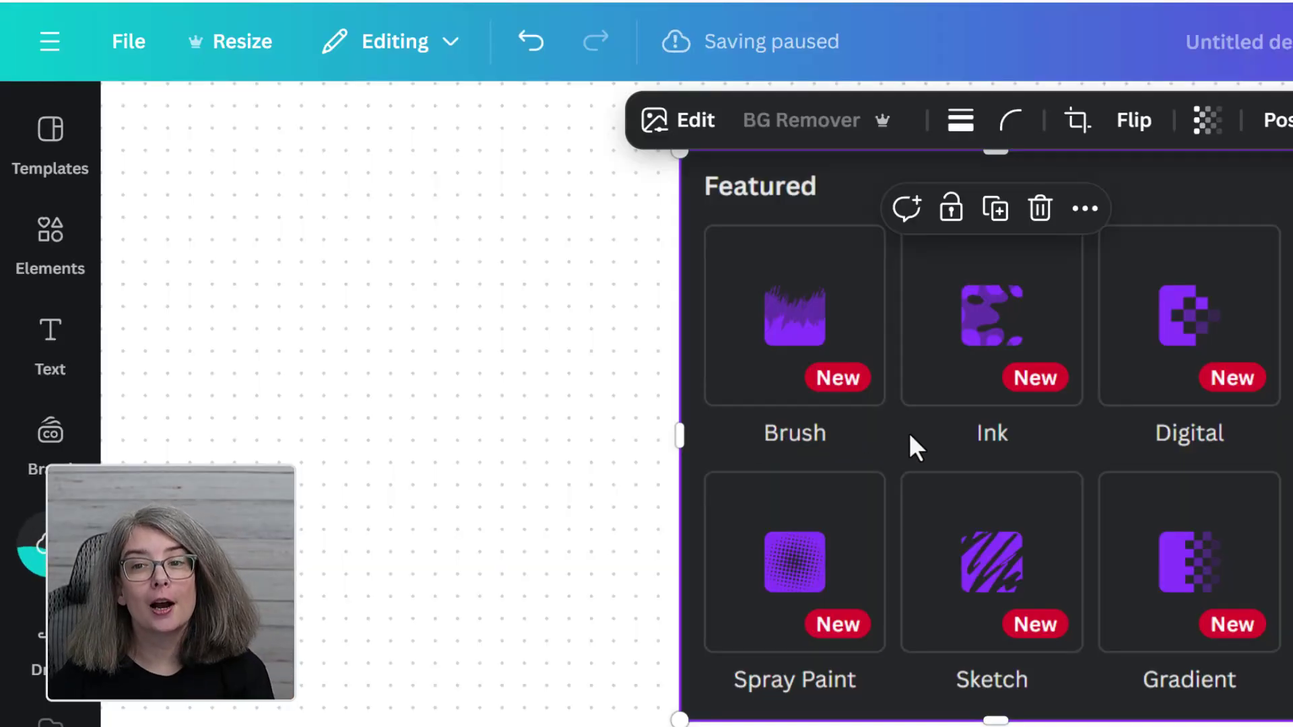
drag(909, 432, 462, 432)
key(Escape)
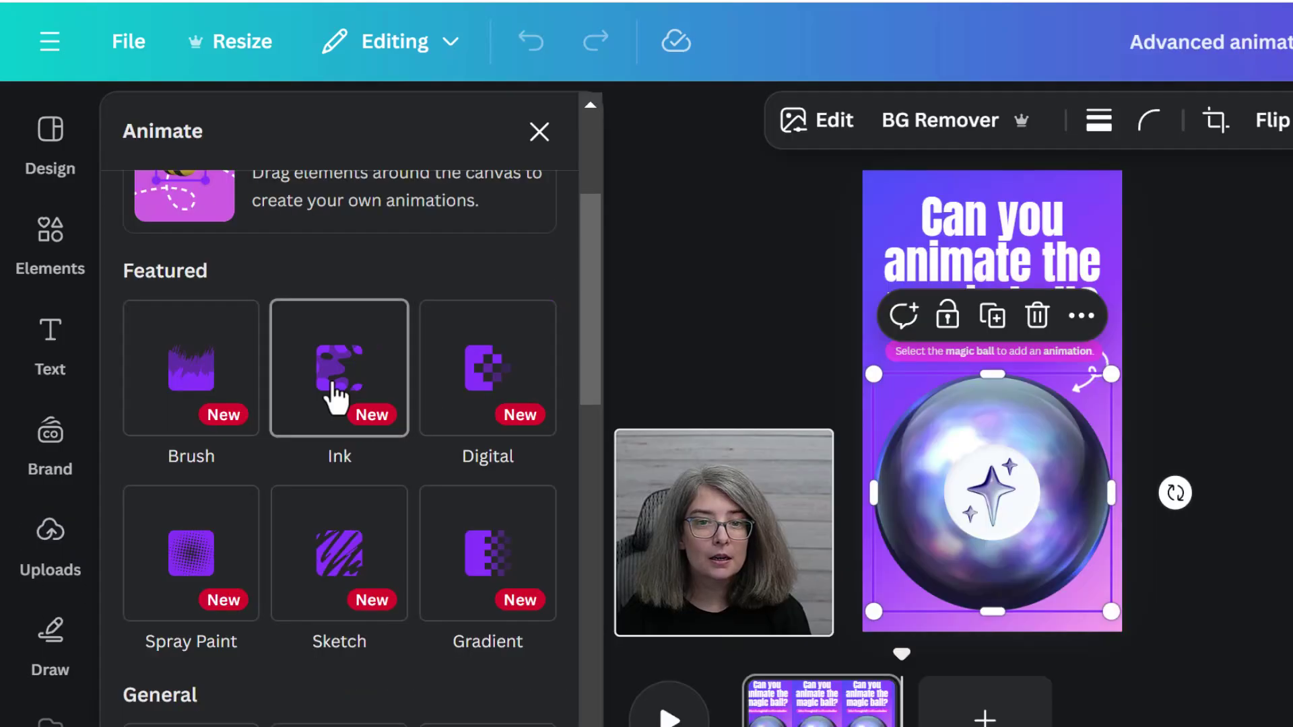
Set the magic ball's Ink animation to play on exit only.
click(336, 397)
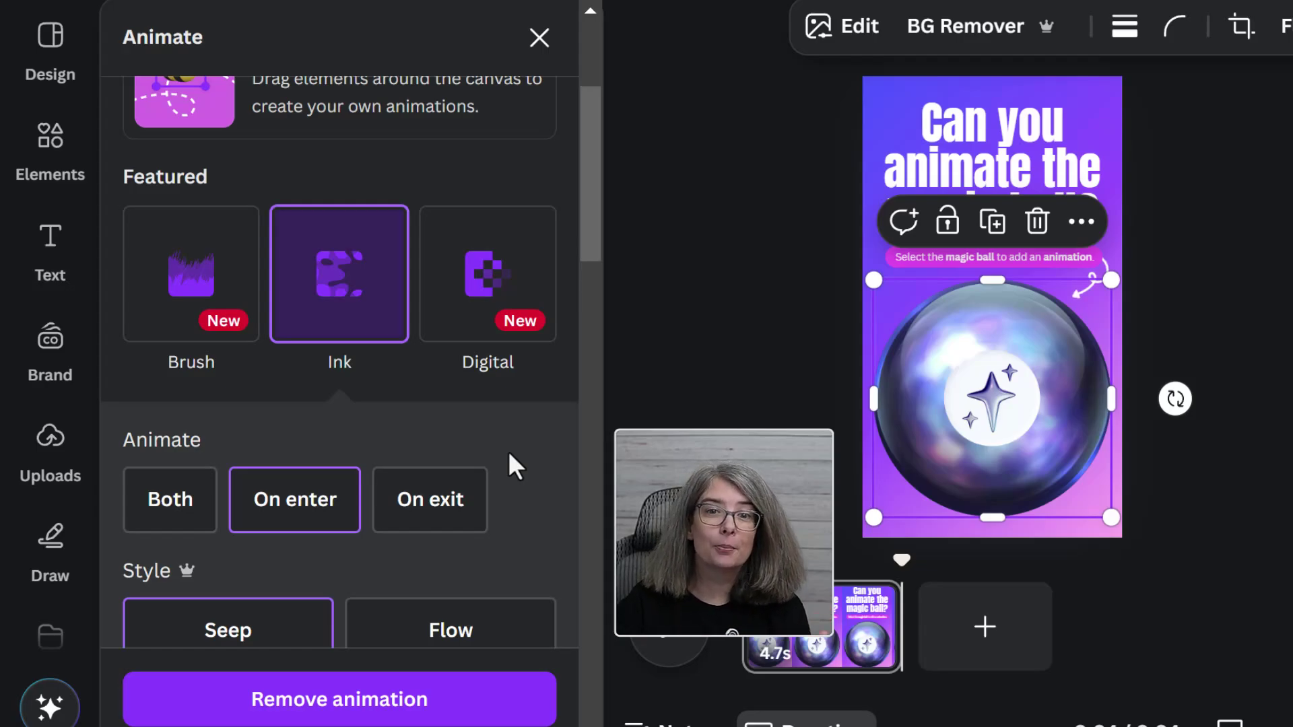
scroll(512, 434, down, 2)
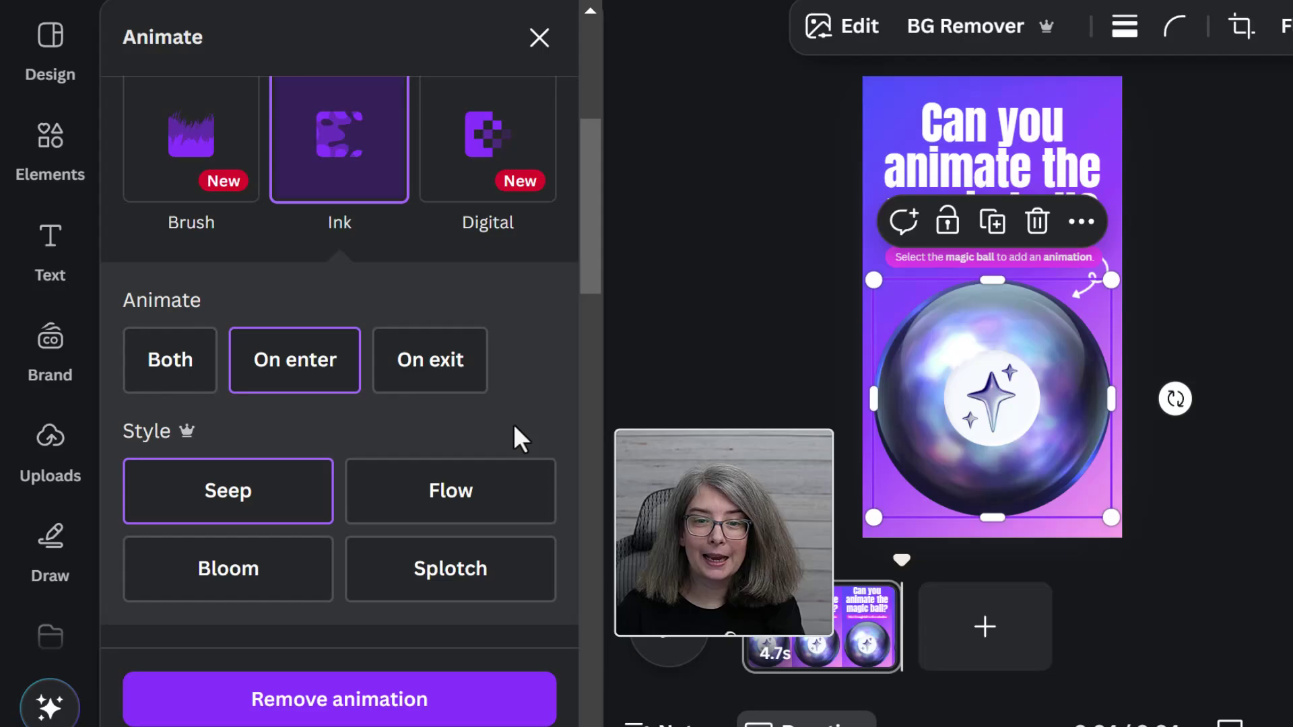
click(152, 371)
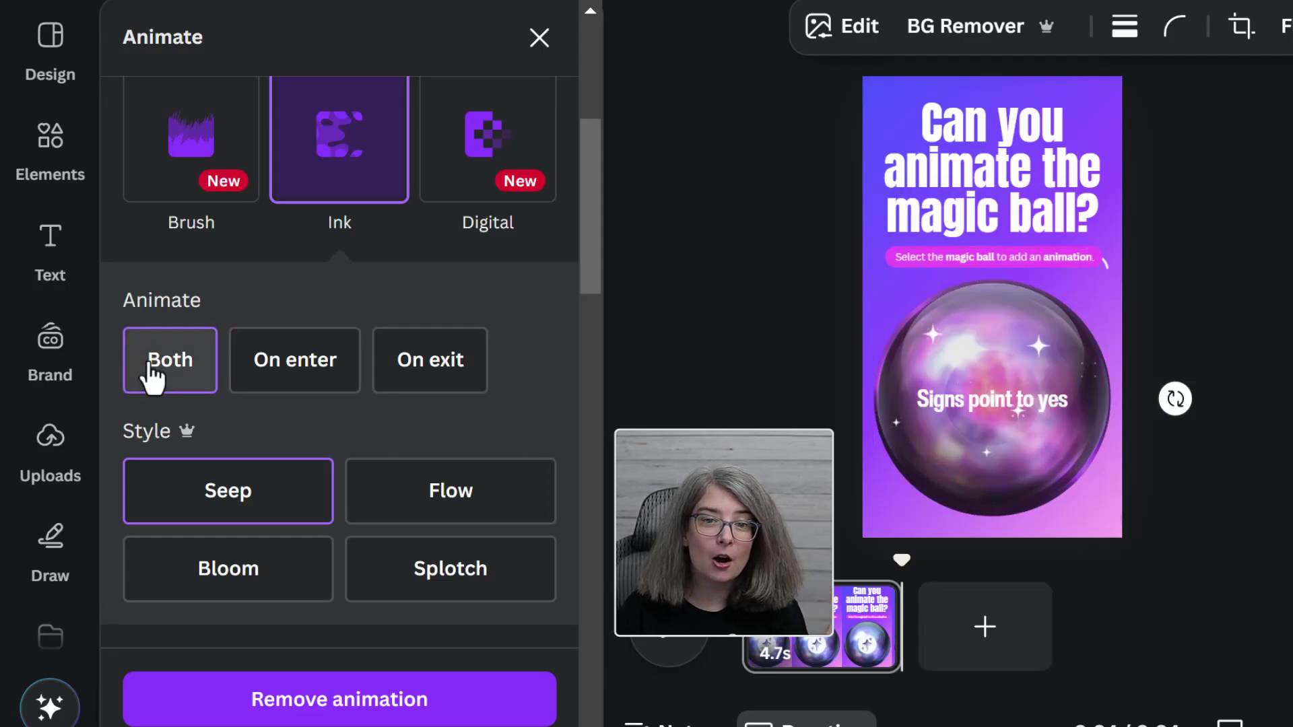
click(281, 374)
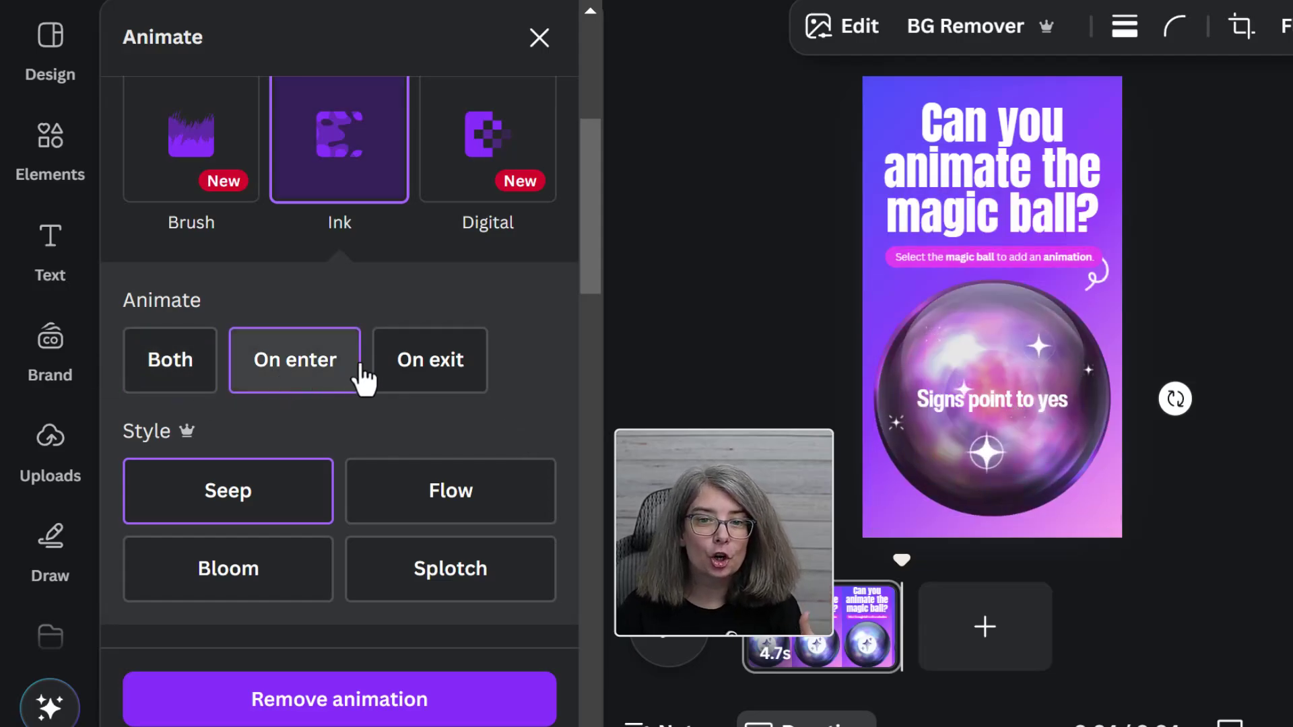
click(427, 376)
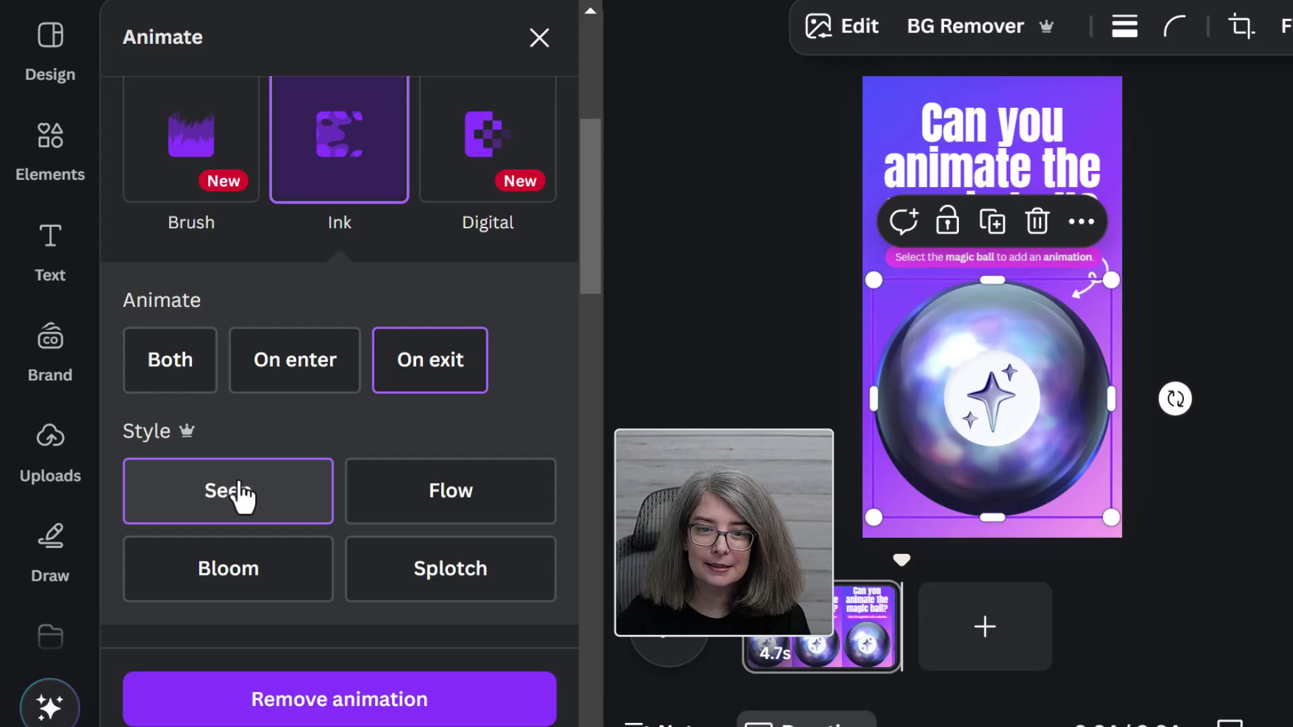
scroll(384, 516, down, 3)
scroll(377, 503, up, 2)
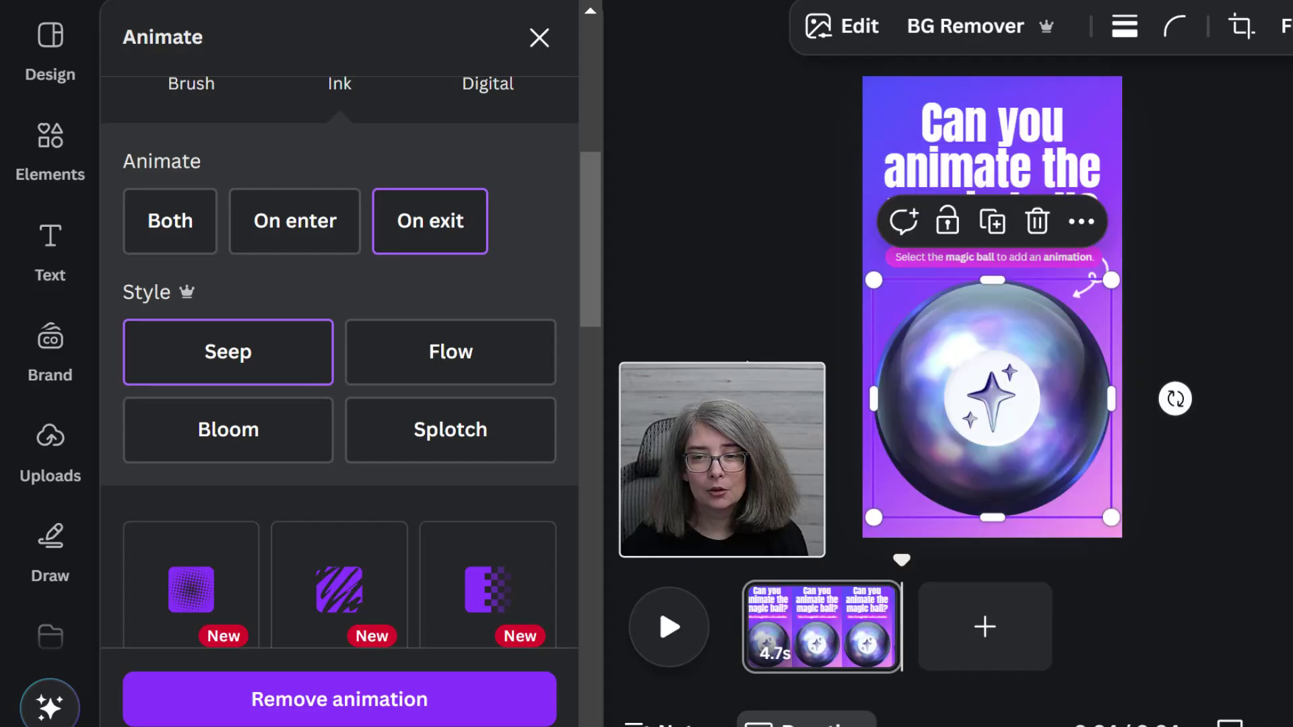
Trim the page clip's start to 2.1 seconds and play the page.
click(540, 37)
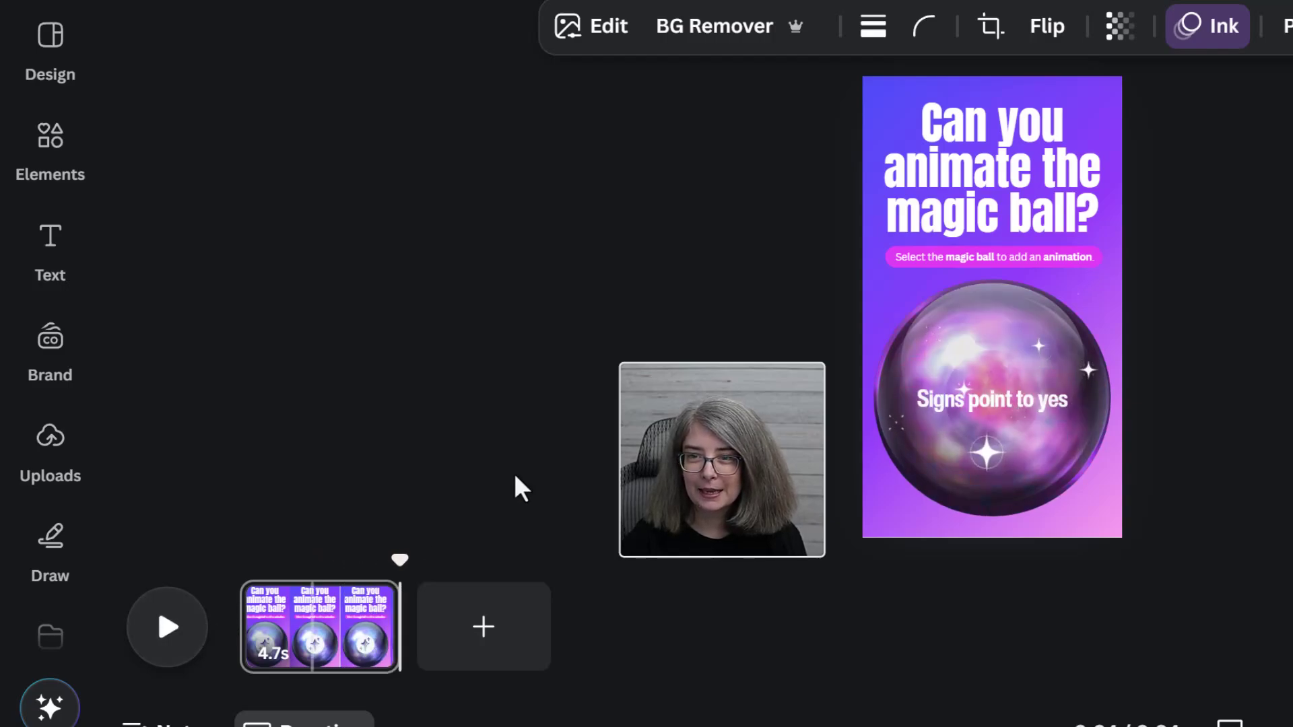
key(space)
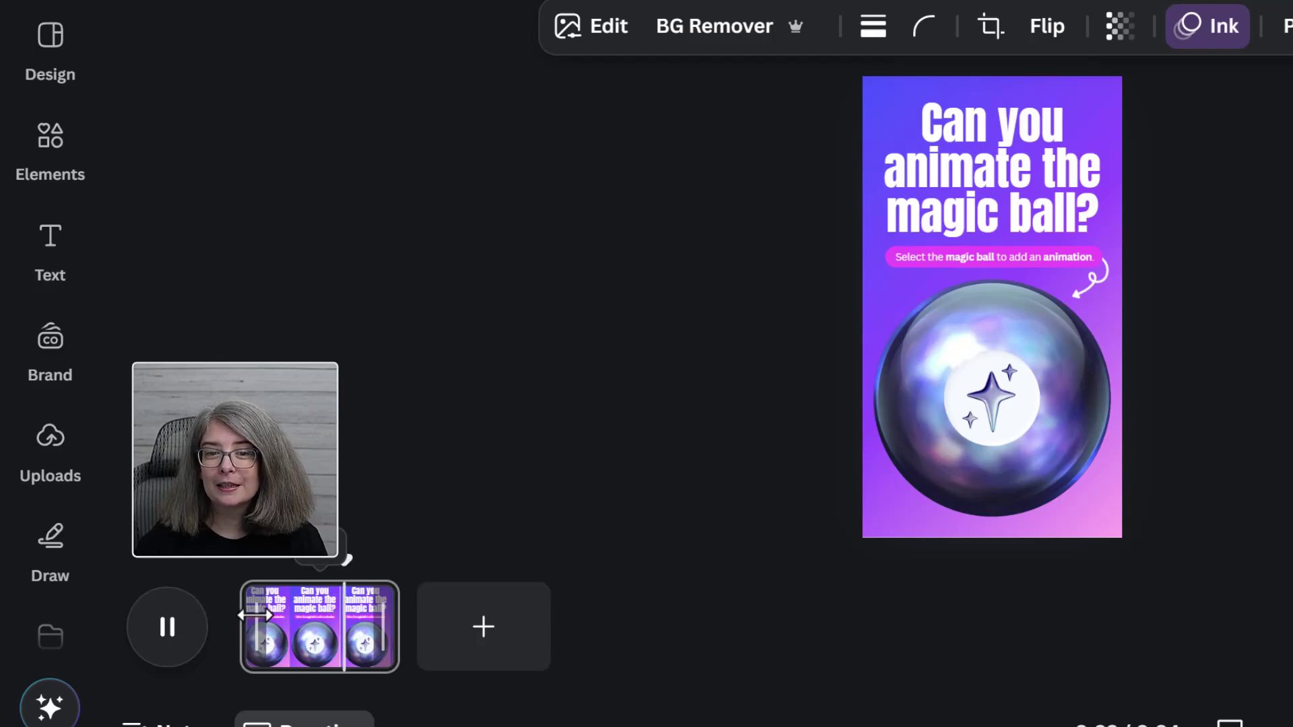
mouse_move(253, 614)
mouse_down()
mouse_move(288, 618)
mouse_move(238, 632)
mouse_up()
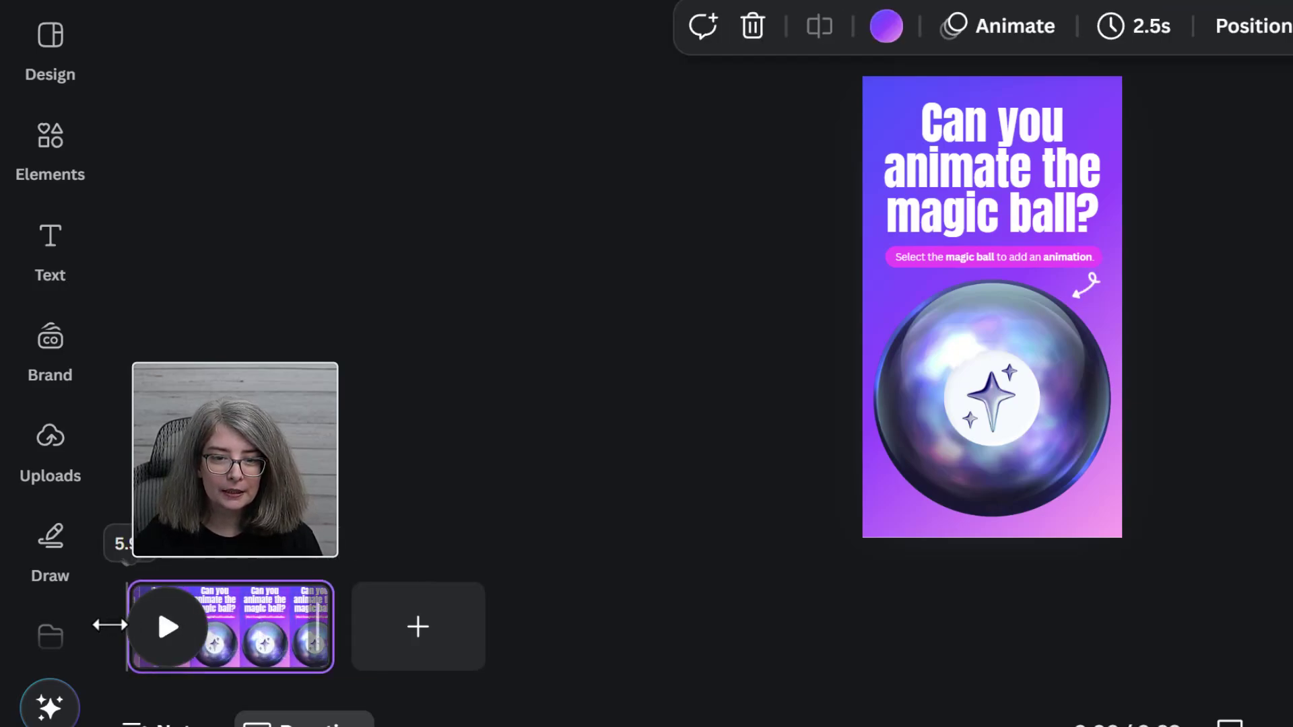
mouse_move(109, 625)
mouse_down()
mouse_move(284, 627)
mouse_move(186, 669)
mouse_up()
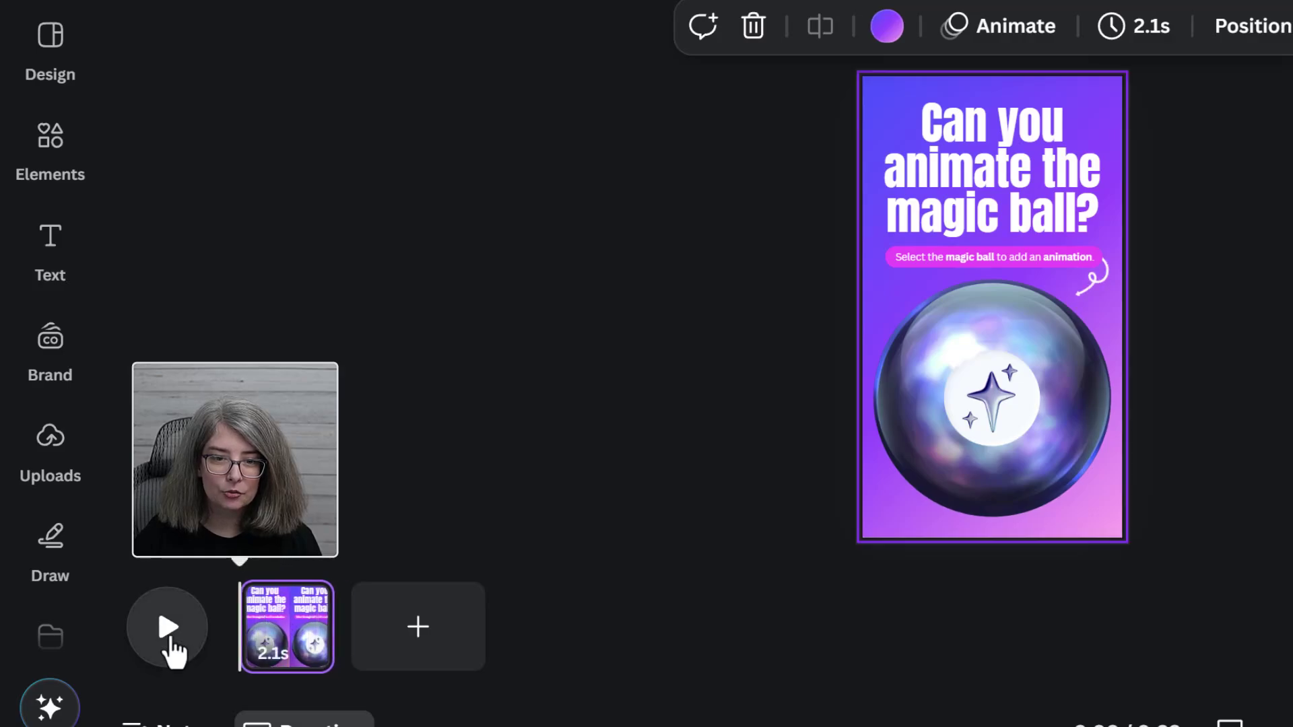
click(167, 629)
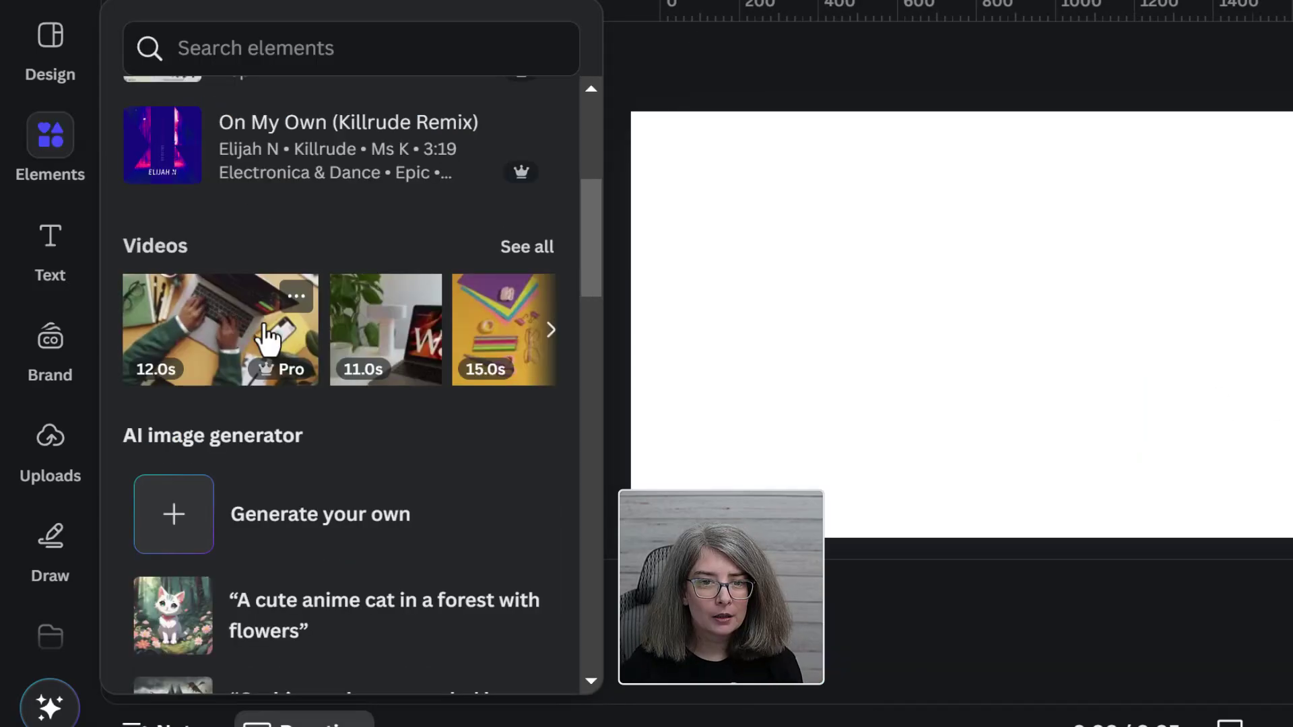
Apply the Featured Brush animation to the desk-and-laptop video clip.
click(260, 333)
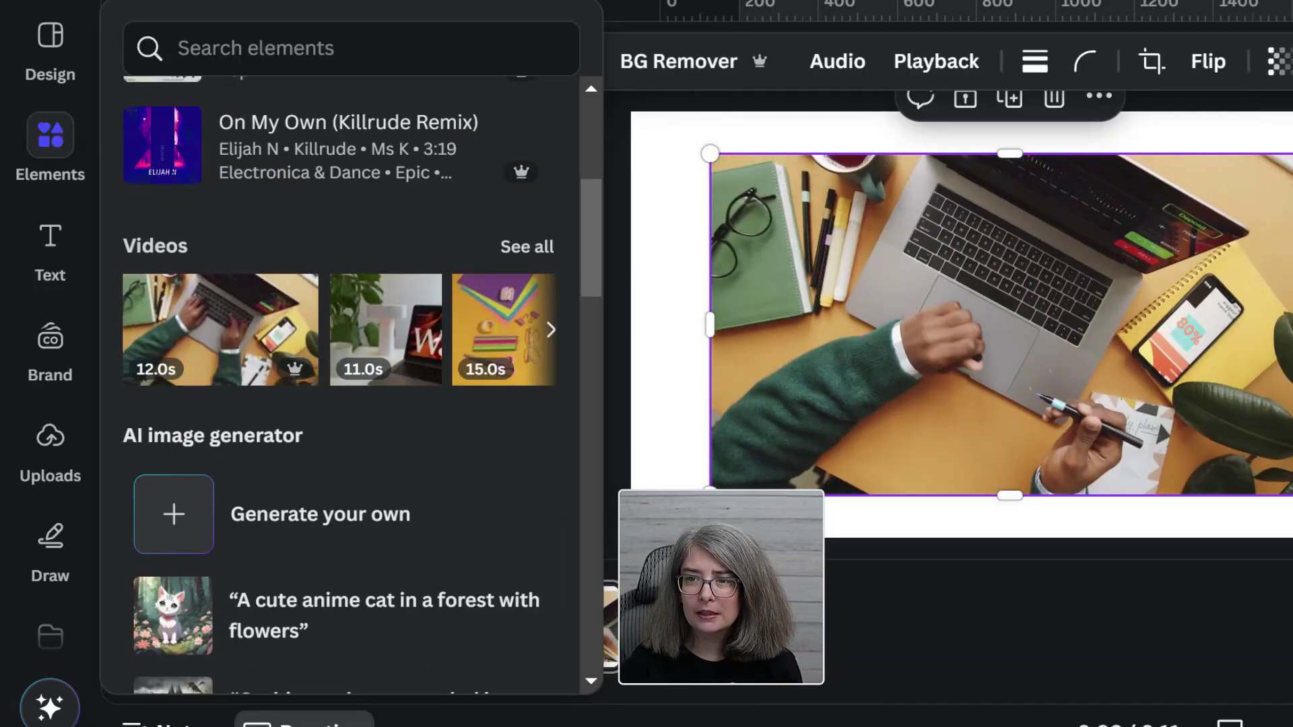
scroll(374, 404, down, 3)
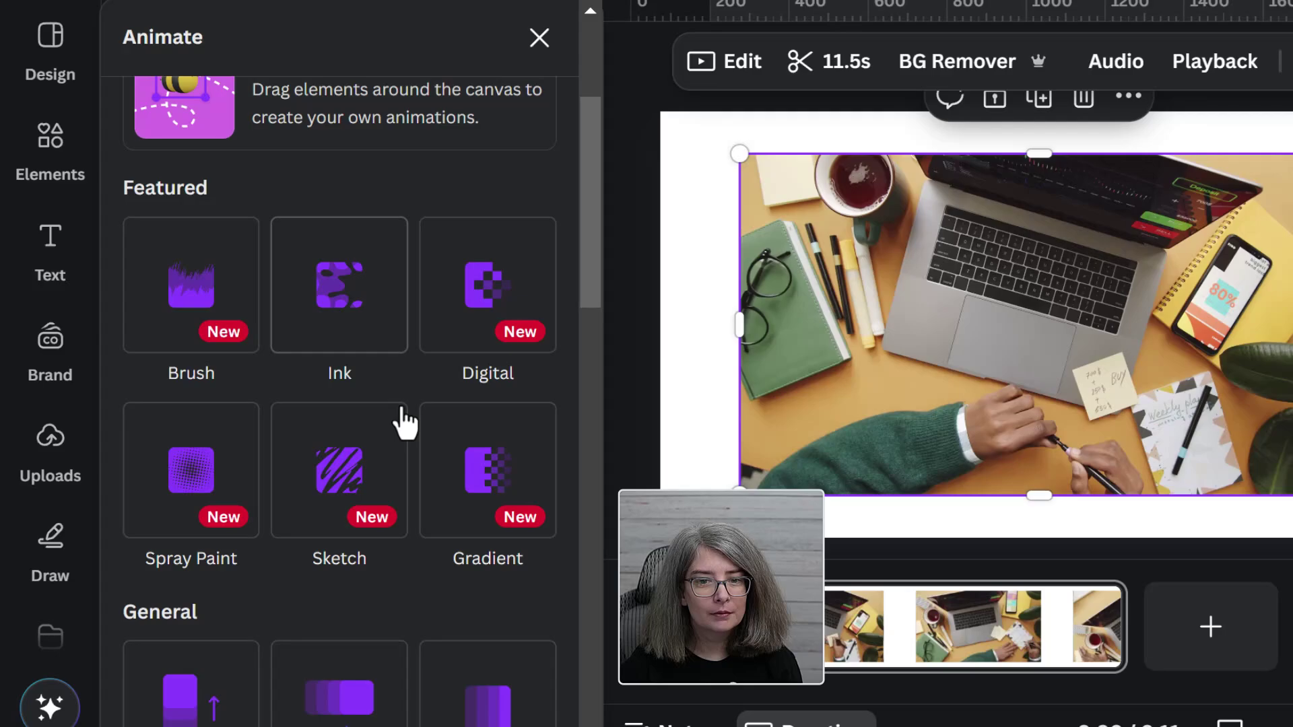
click(167, 291)
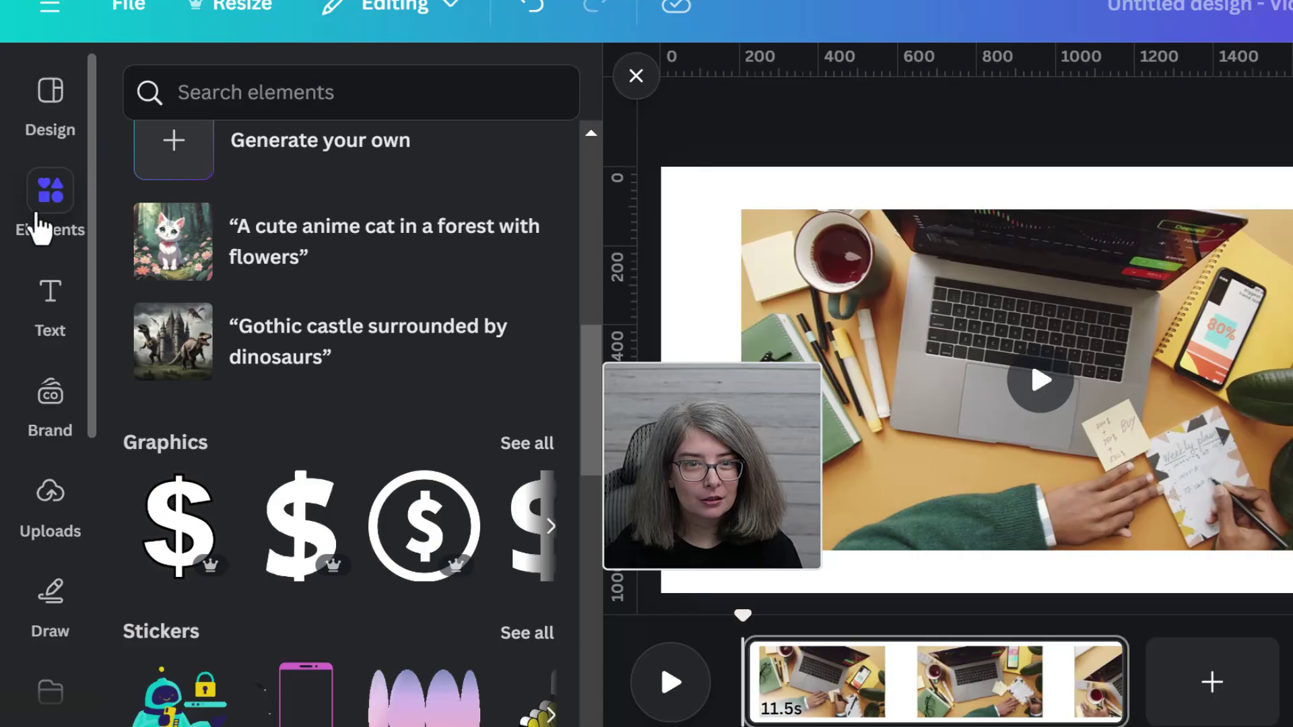
scroll(280, 304, down, 4)
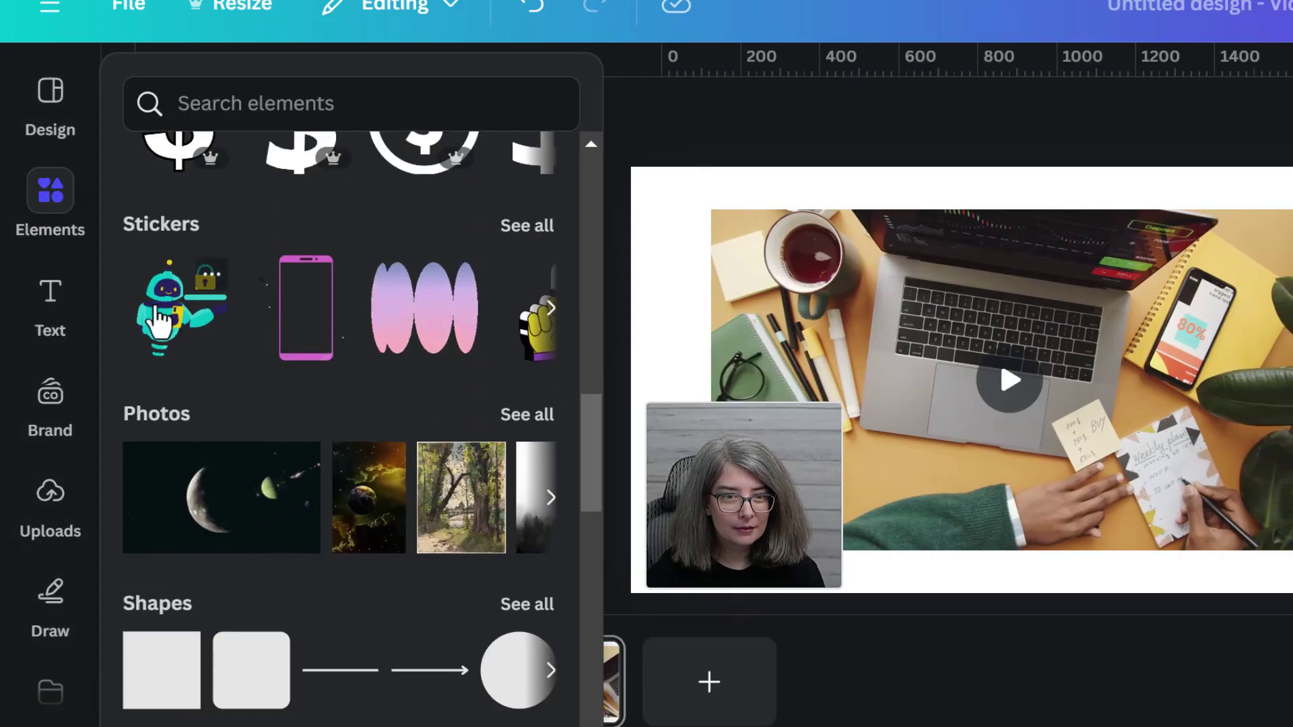
Add three blank pages after the video, making four pages in total.
click(55, 316)
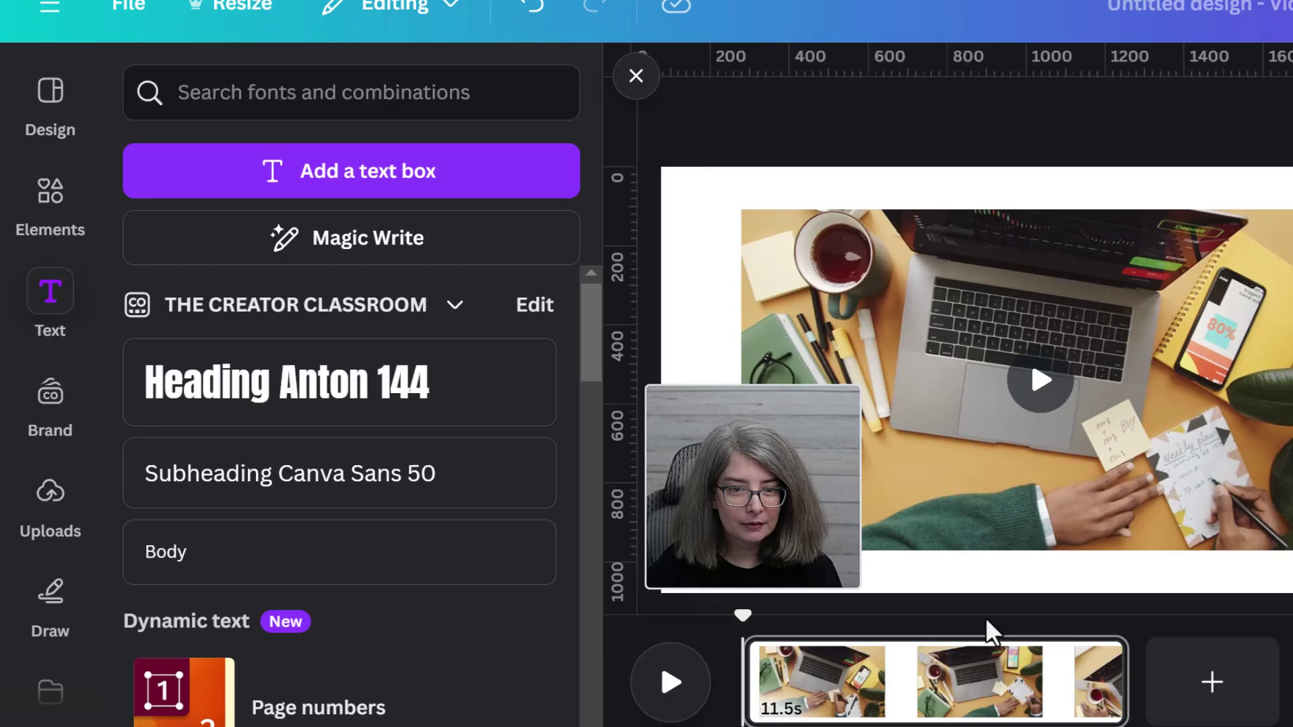
scroll(283, 599, down, 3)
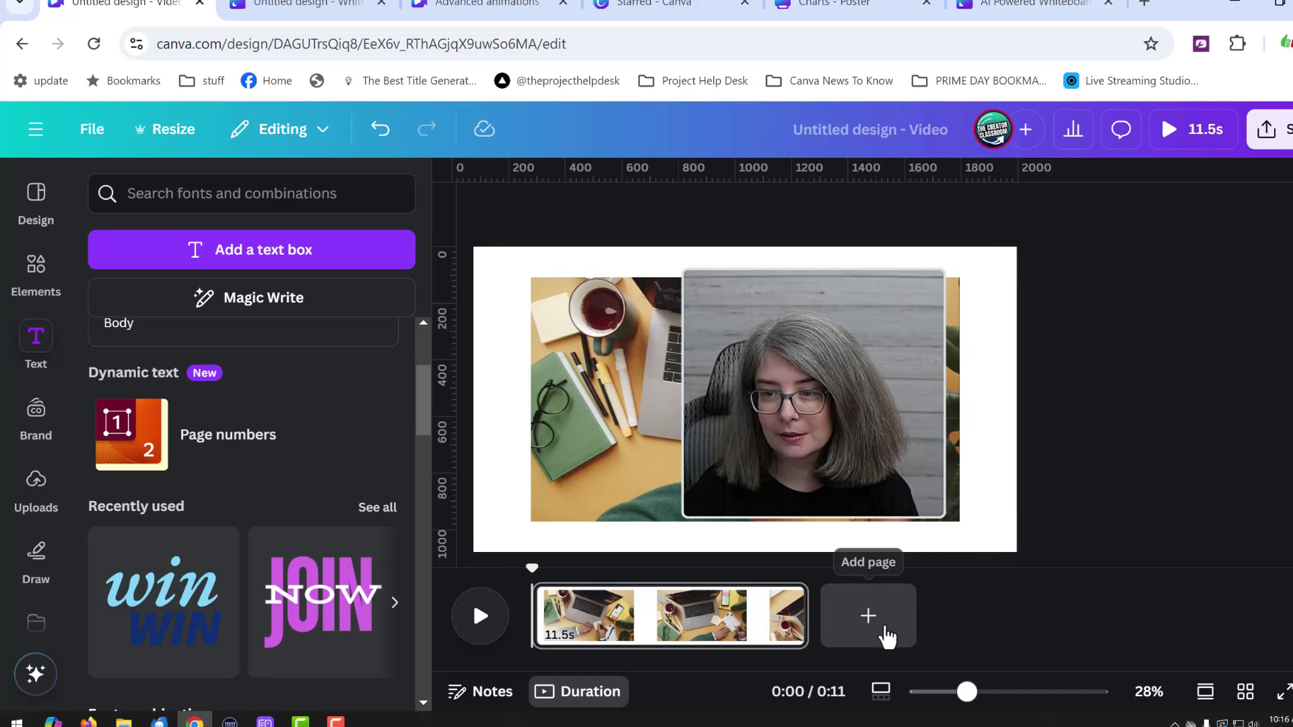
click(871, 621)
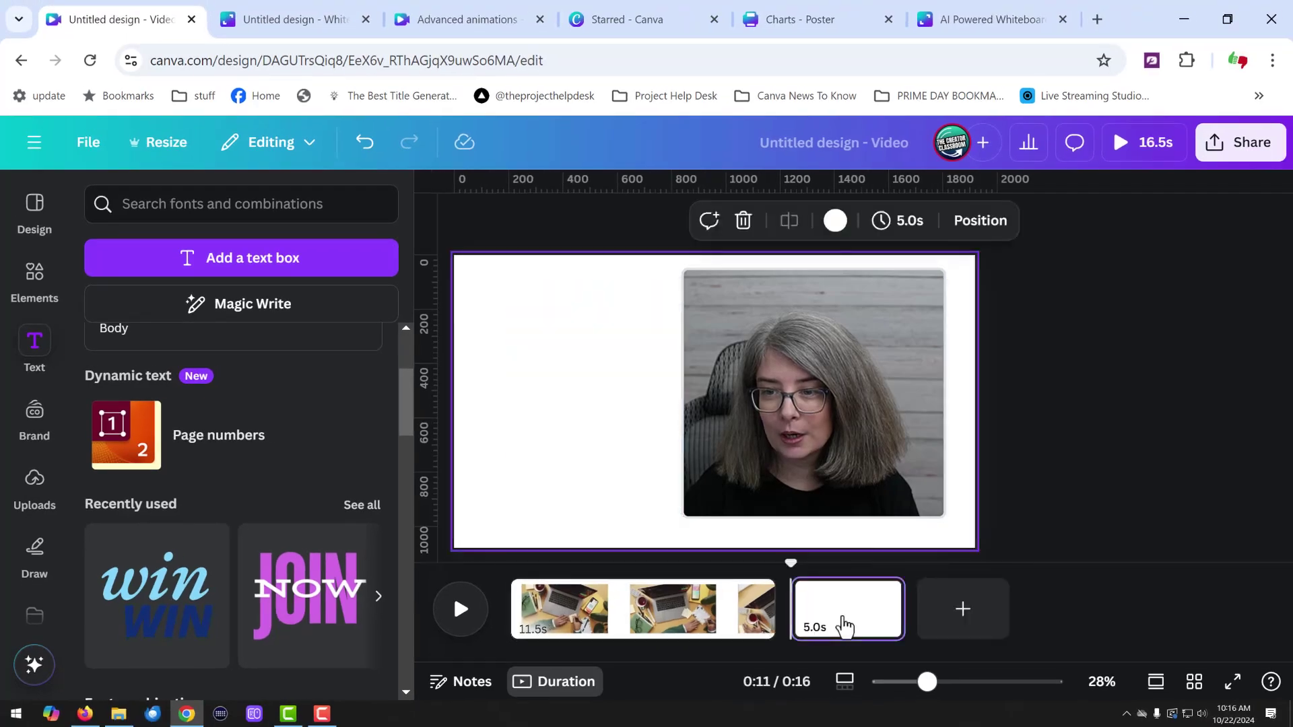
click(962, 609)
click(1093, 610)
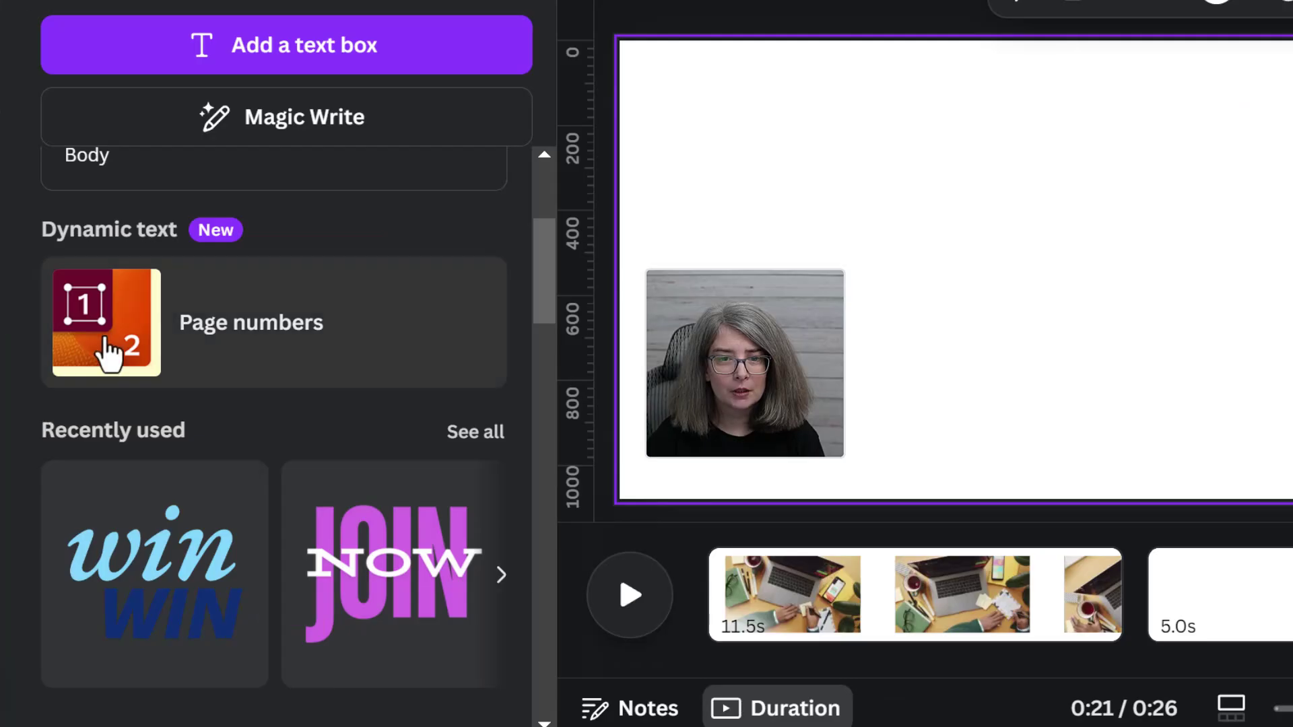
Add automatic page numbers in Numbers only format, hidden on Page 1.
click(174, 332)
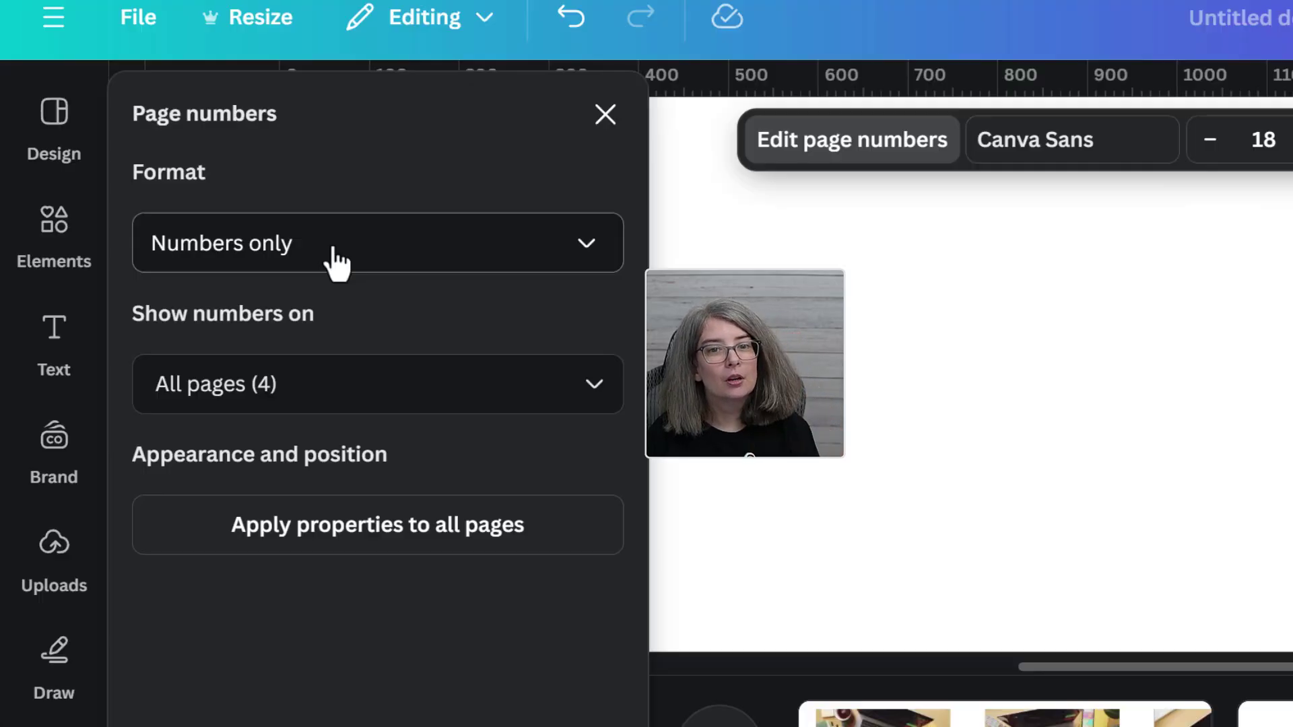
click(333, 259)
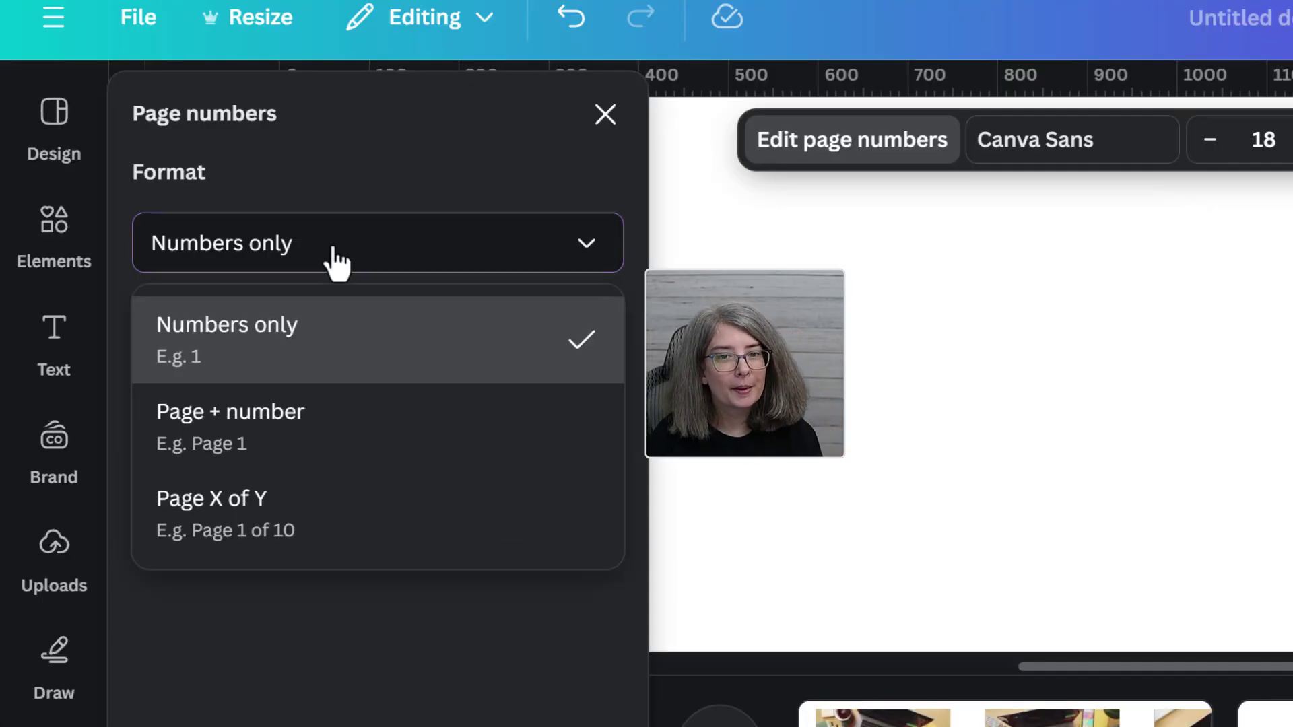
click(376, 156)
click(409, 382)
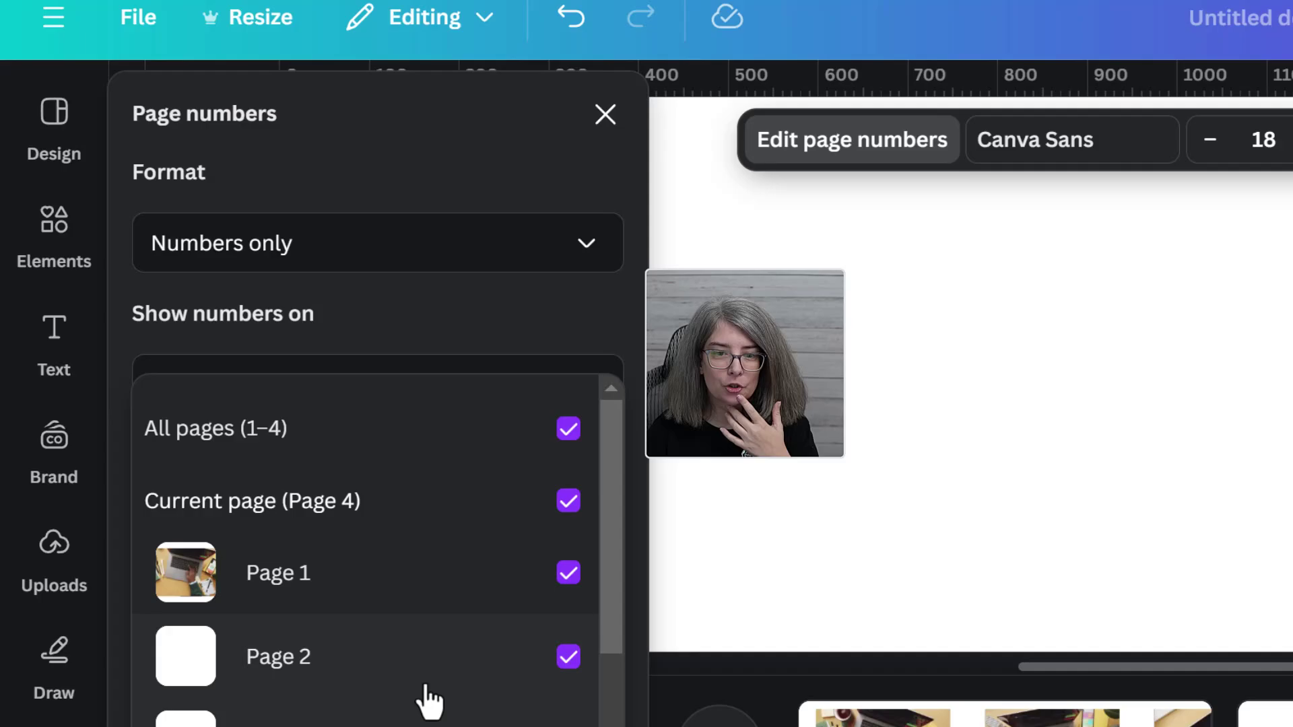
click(412, 575)
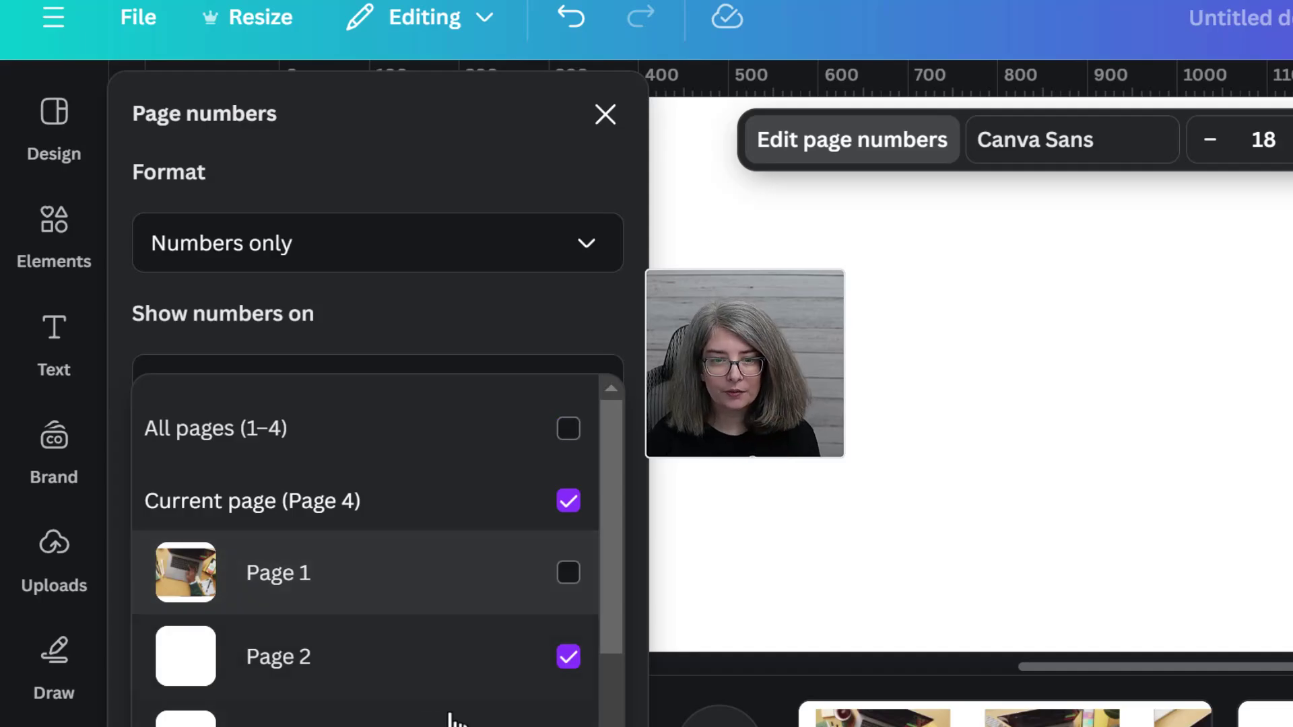